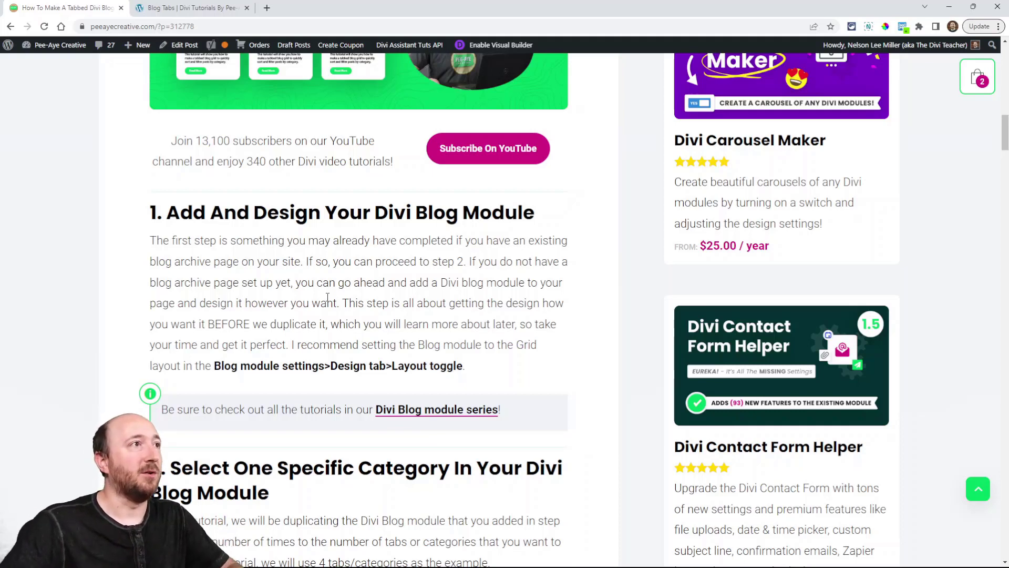
# Step: Examine the blog grid on the Blog Tabs demo page and the tutorial article's first two sections on designing the module and selecting categories
pyautogui.click(173, 8)
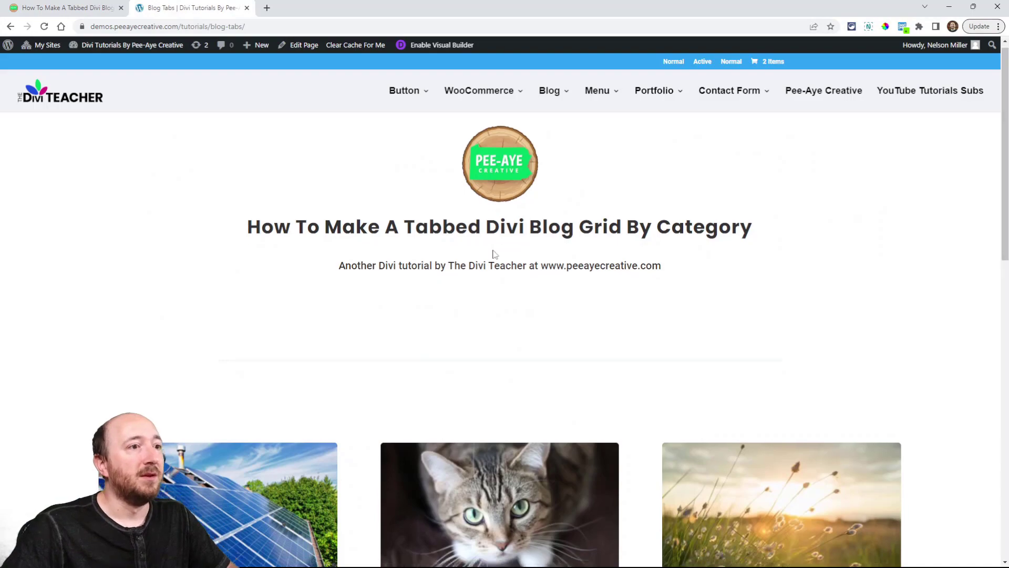
pyautogui.scroll(-5, 494, 255)
pyautogui.scroll(-5, 575, 327)
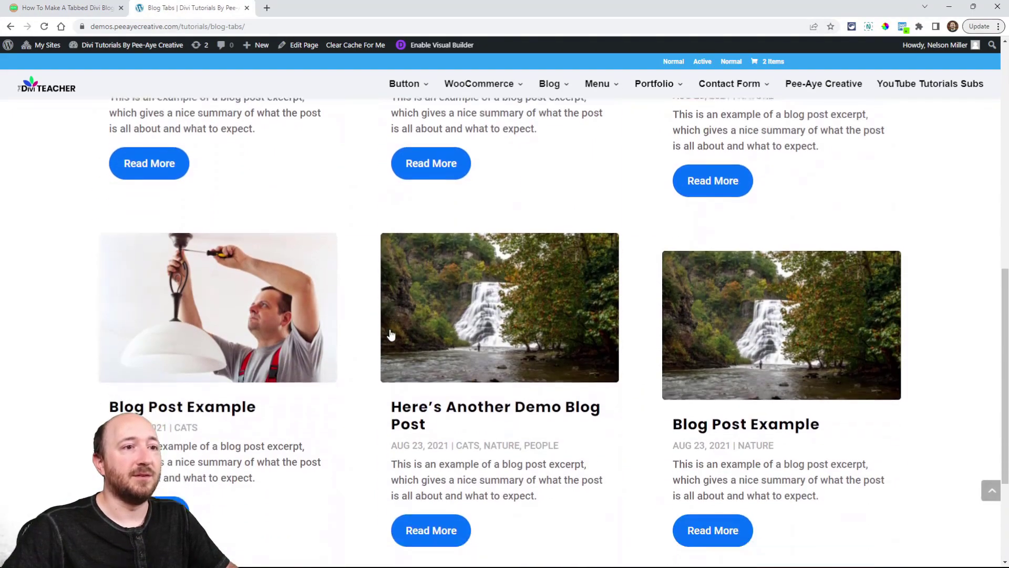
pyautogui.scroll(-3, 390, 335)
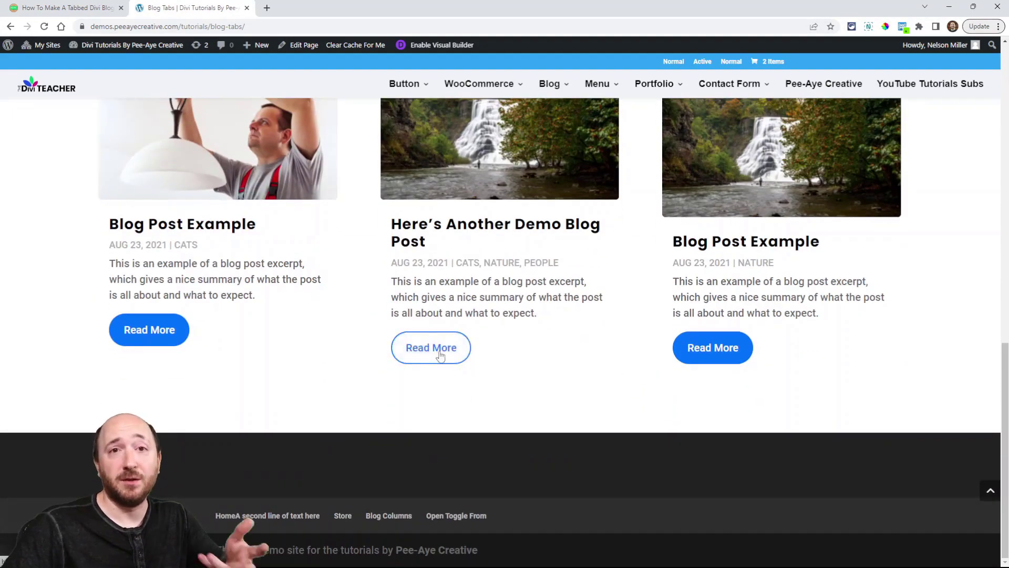
pyautogui.scroll(3, 531, 432)
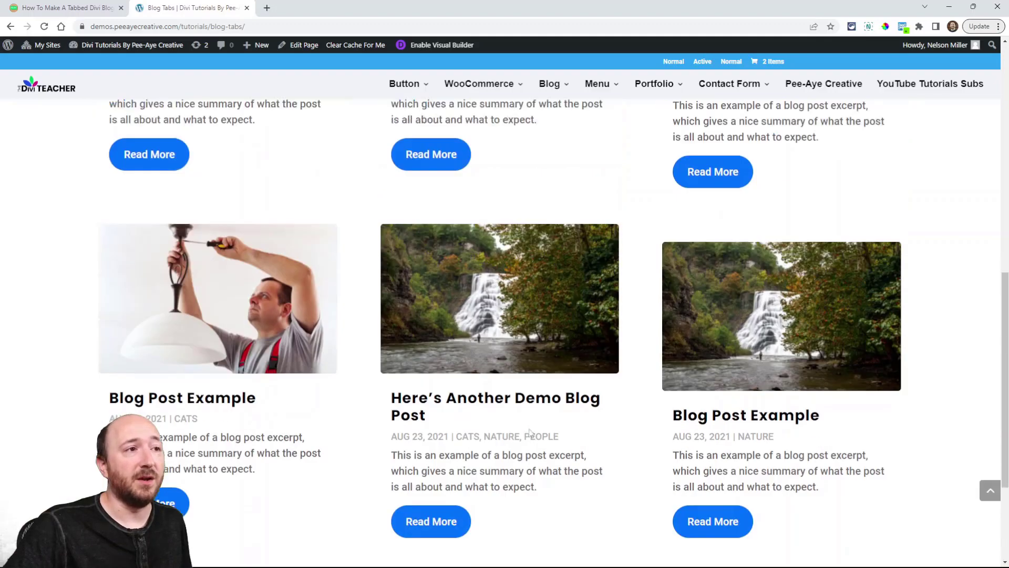
pyautogui.scroll(5, 530, 432)
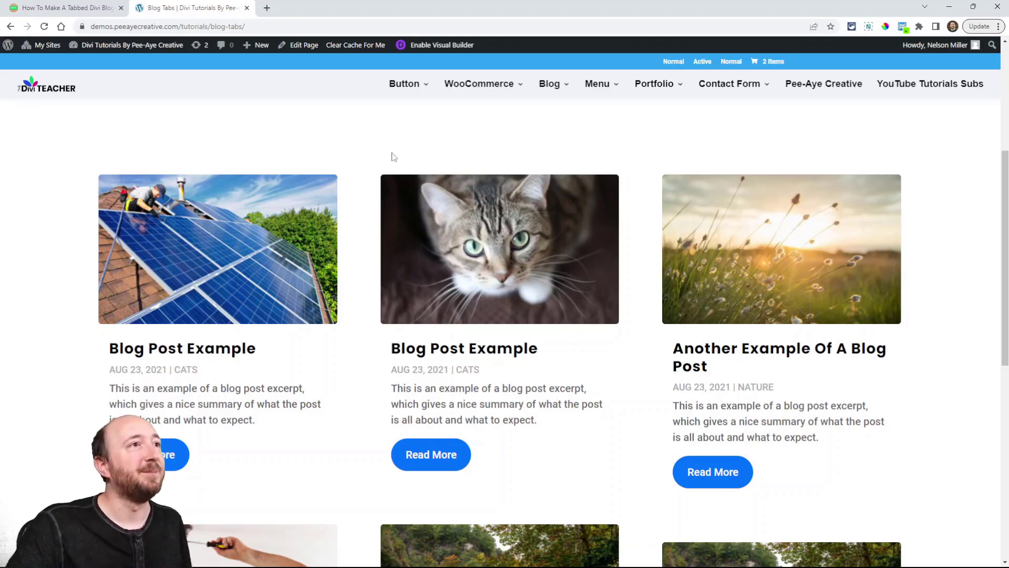
pyautogui.hotkey('ctrl', 'shift', 'Tab')
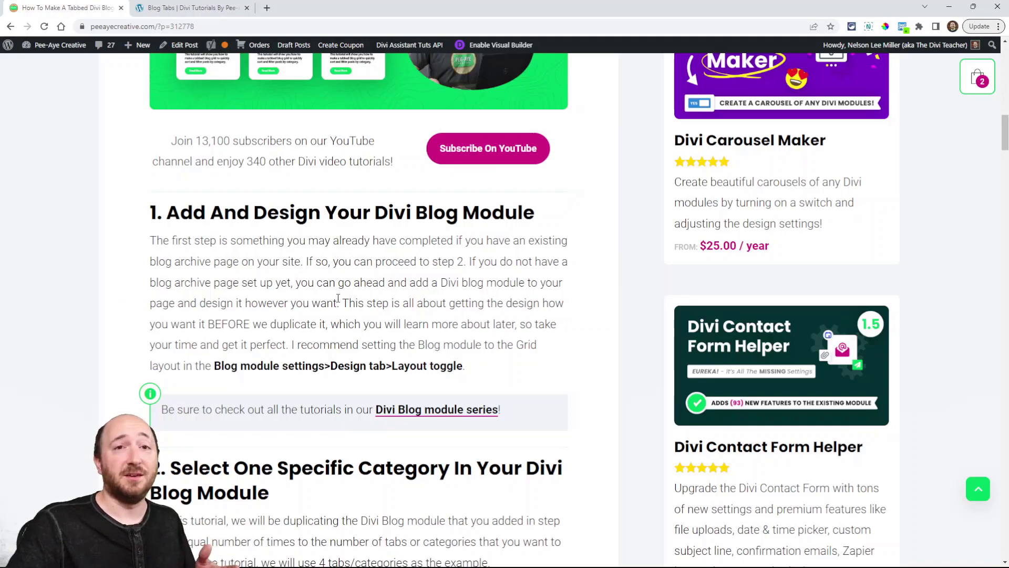
pyautogui.scroll(-2, 368, 297)
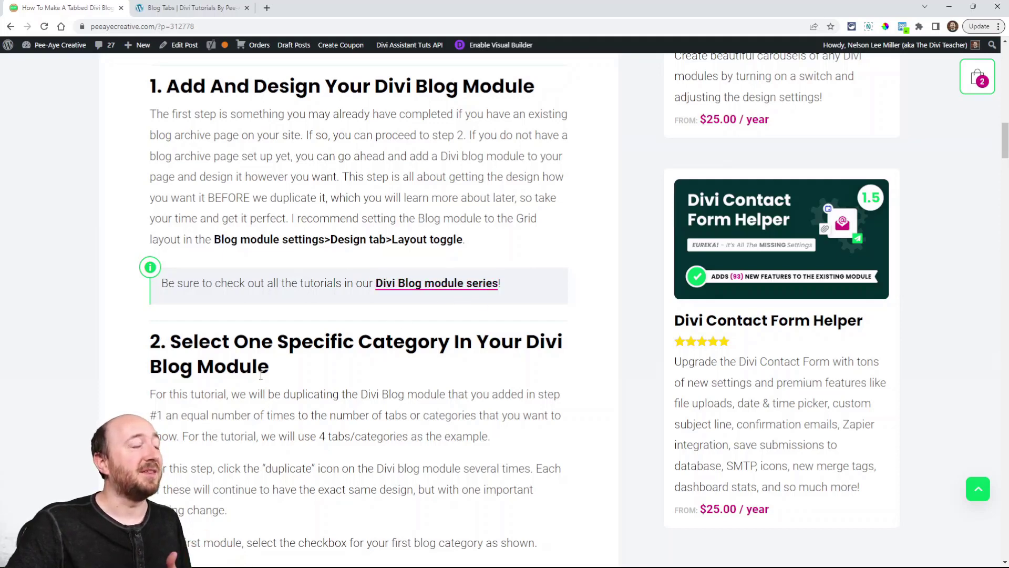
pyautogui.scroll(-5, 318, 363)
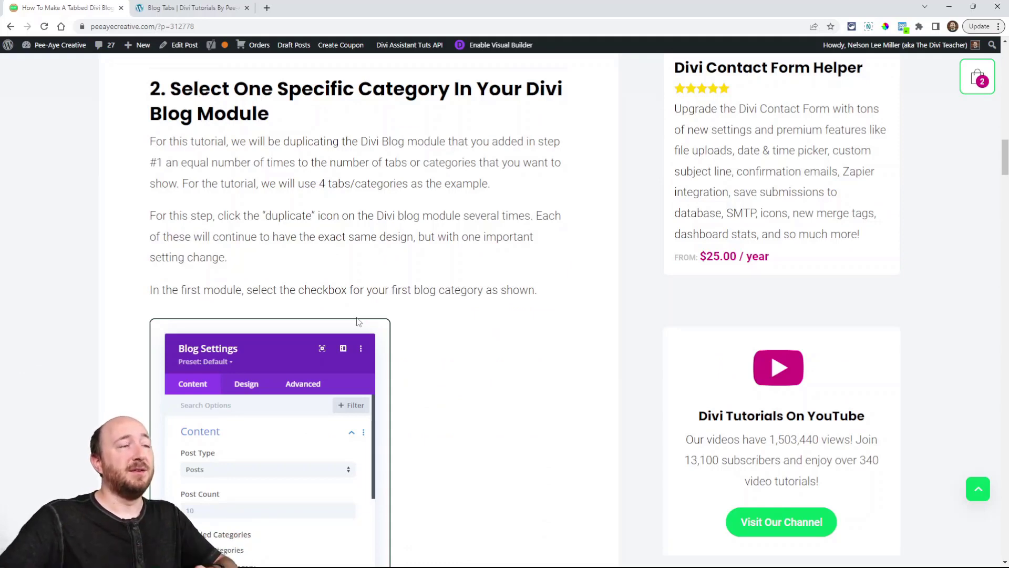
# Step: Duplicate the blog module three times on the Blog Tabs page in the Visual Builder and check the stacked copies
pyautogui.hotkey('ctrl', 'Tab')
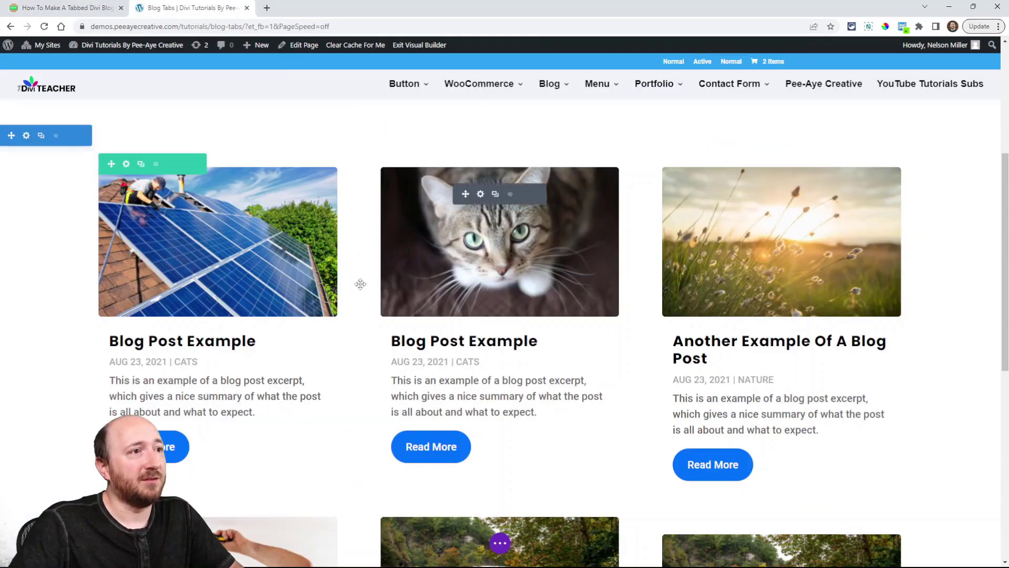
pyautogui.scroll(-7, 360, 284)
pyautogui.scroll(4, 510, 407)
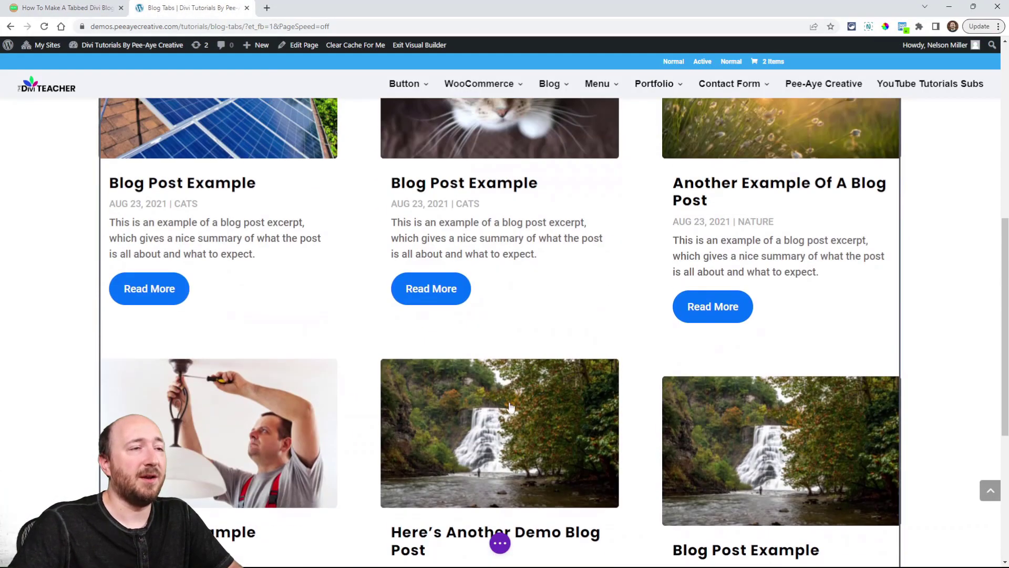
pyautogui.scroll(4, 510, 406)
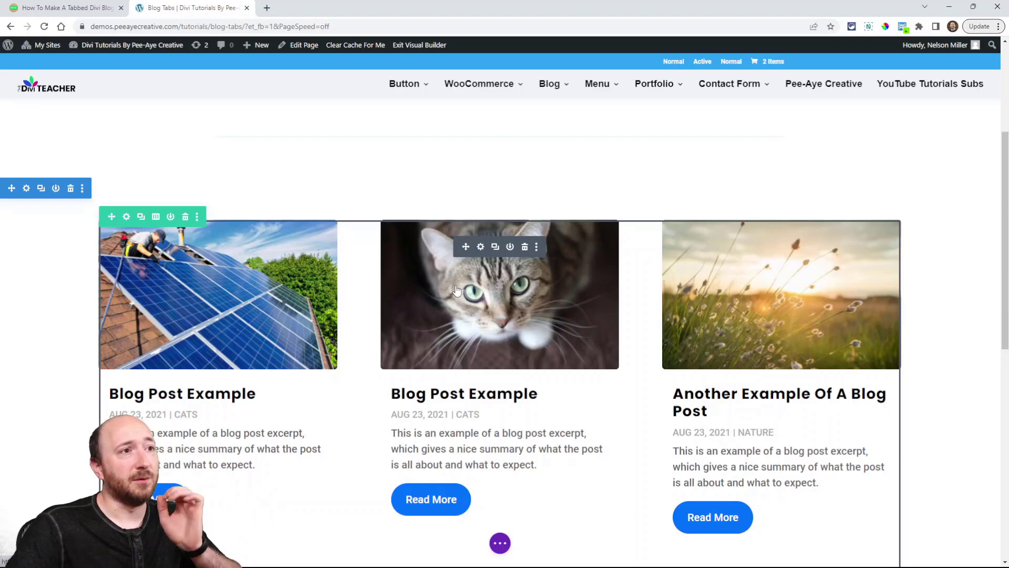
pyautogui.click(495, 247)
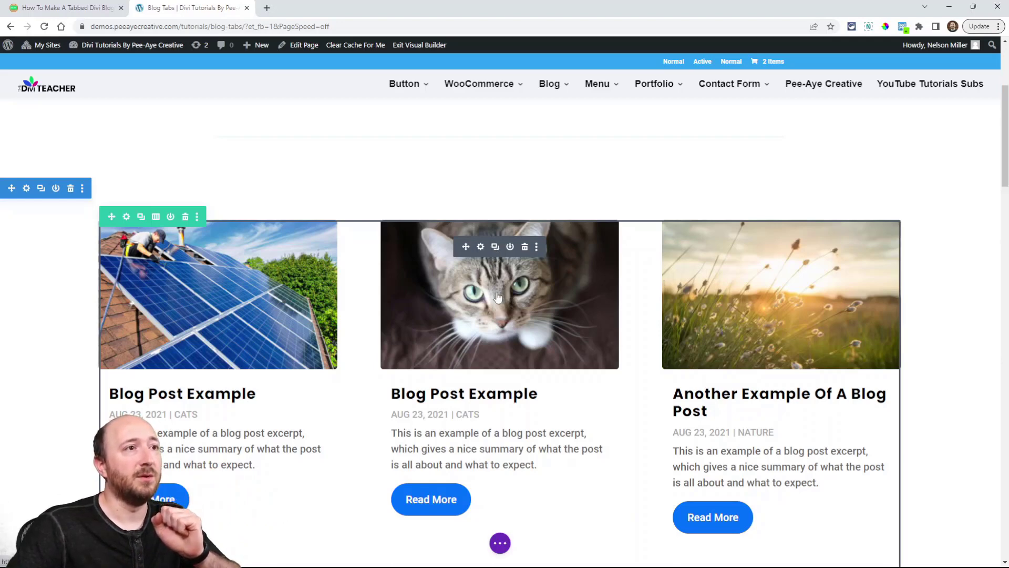
pyautogui.click(495, 247)
pyautogui.scroll(-10, 240, 229)
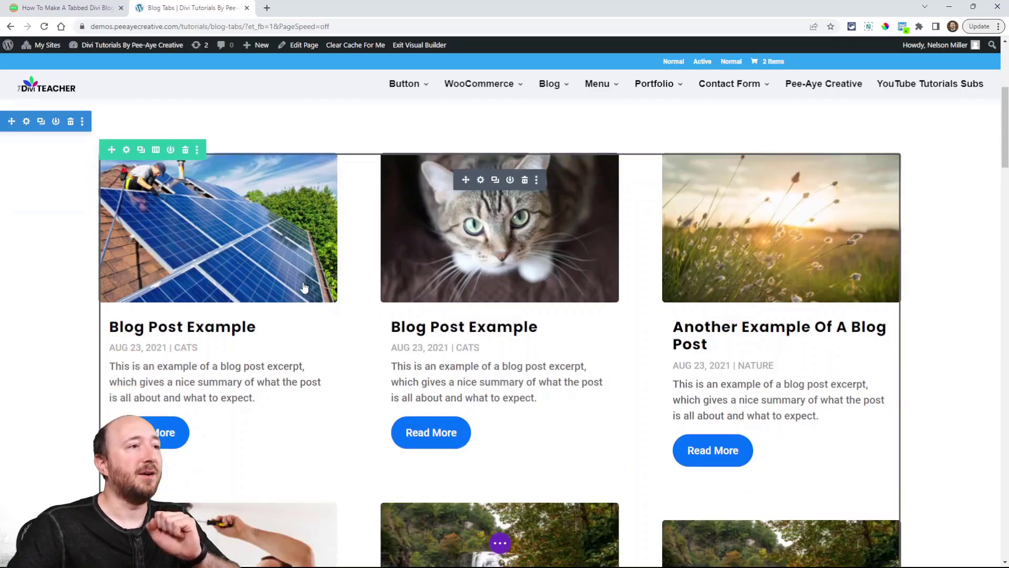
pyautogui.scroll(-15, 297, 294)
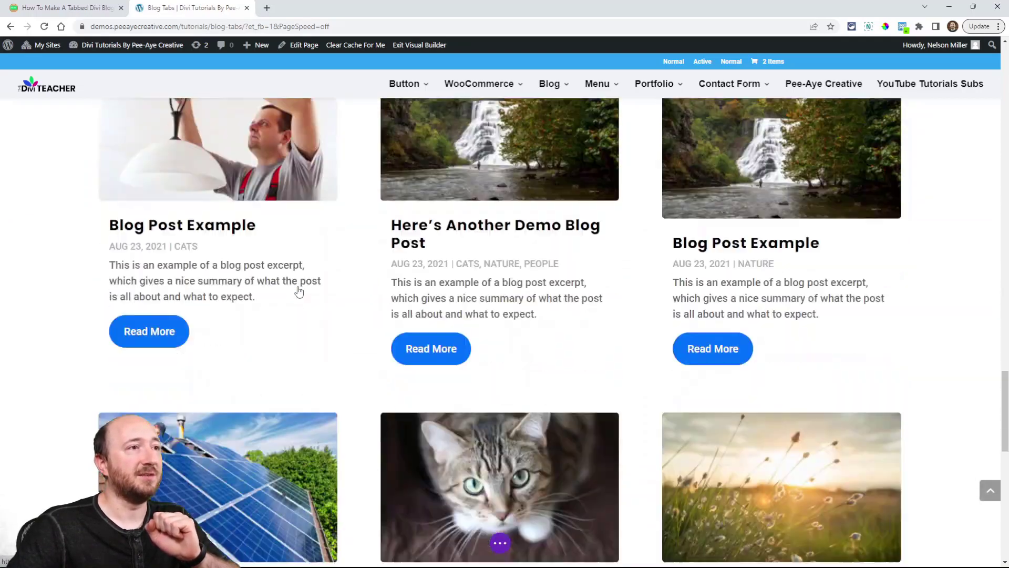
pyautogui.scroll(20, 297, 300)
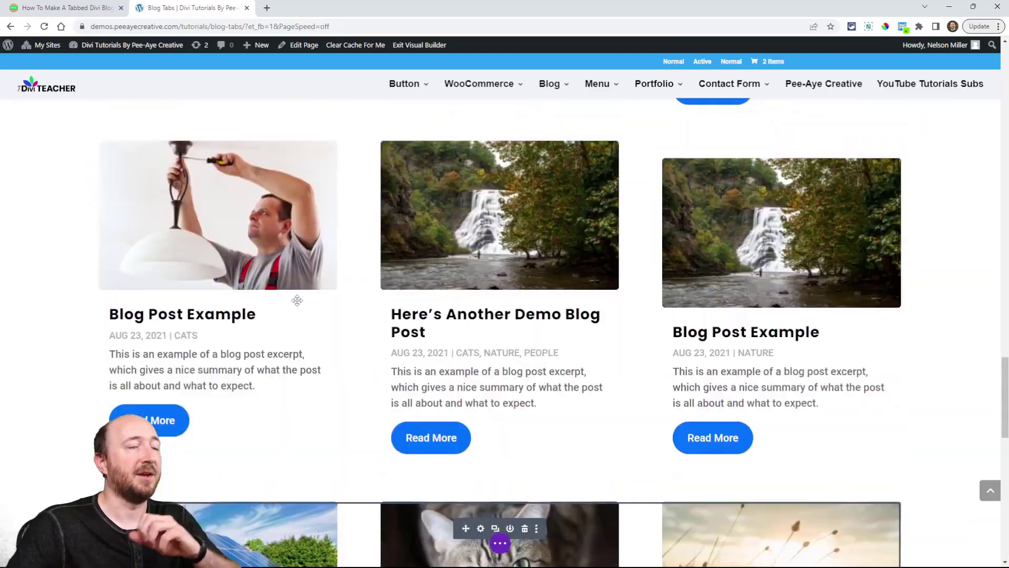
pyautogui.scroll(5, 297, 300)
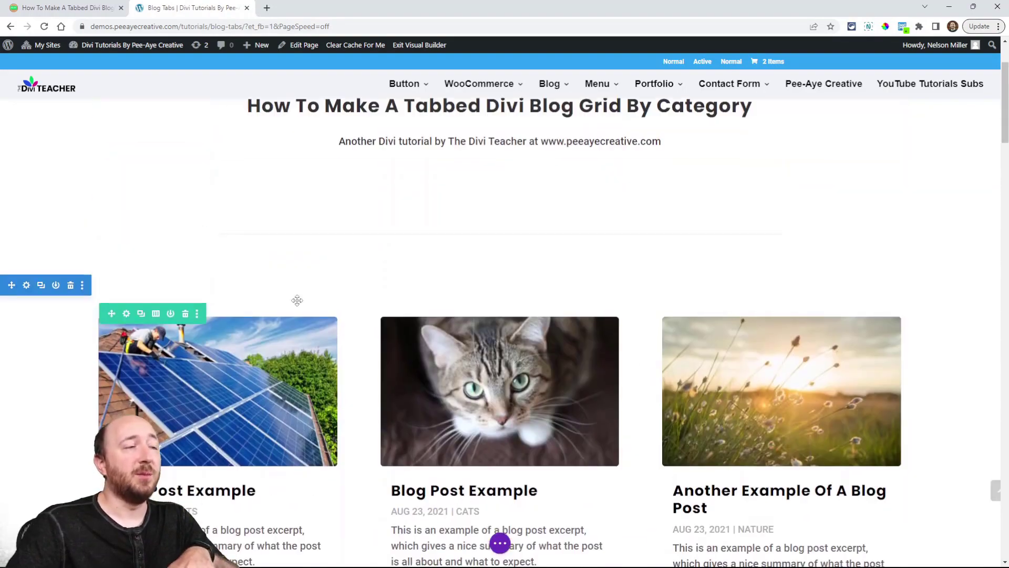
pyautogui.scroll(-3, 370, 289)
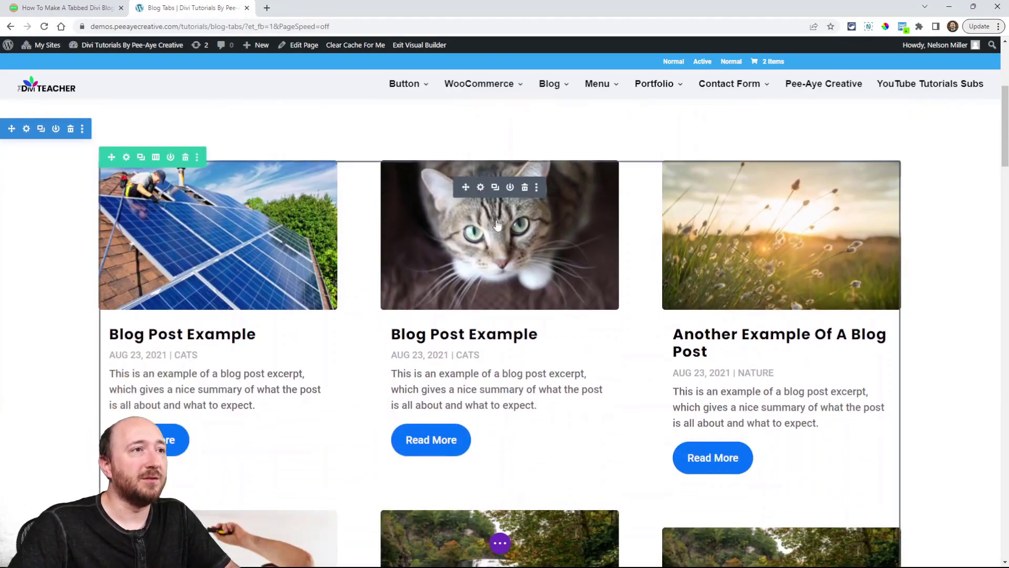
# Step: Set the first blog module's included categories to All Categories and save its settings
pyautogui.click(481, 188)
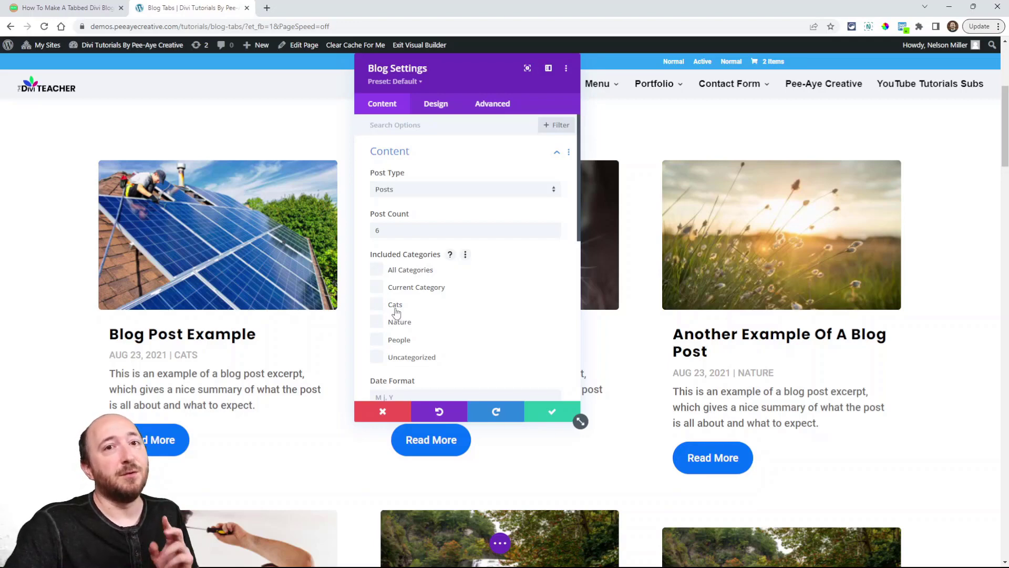
pyautogui.click(377, 270)
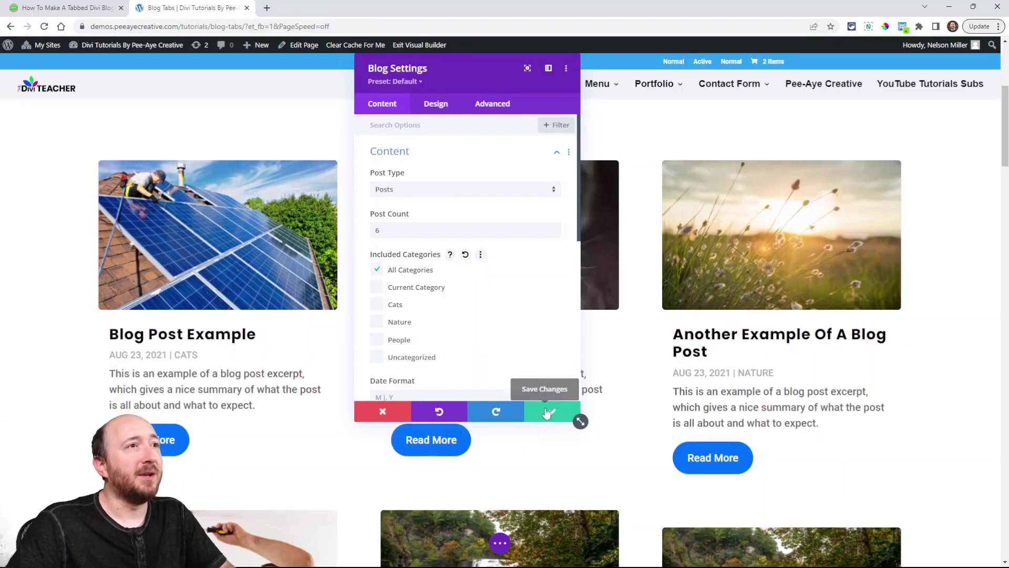
pyautogui.click(547, 413)
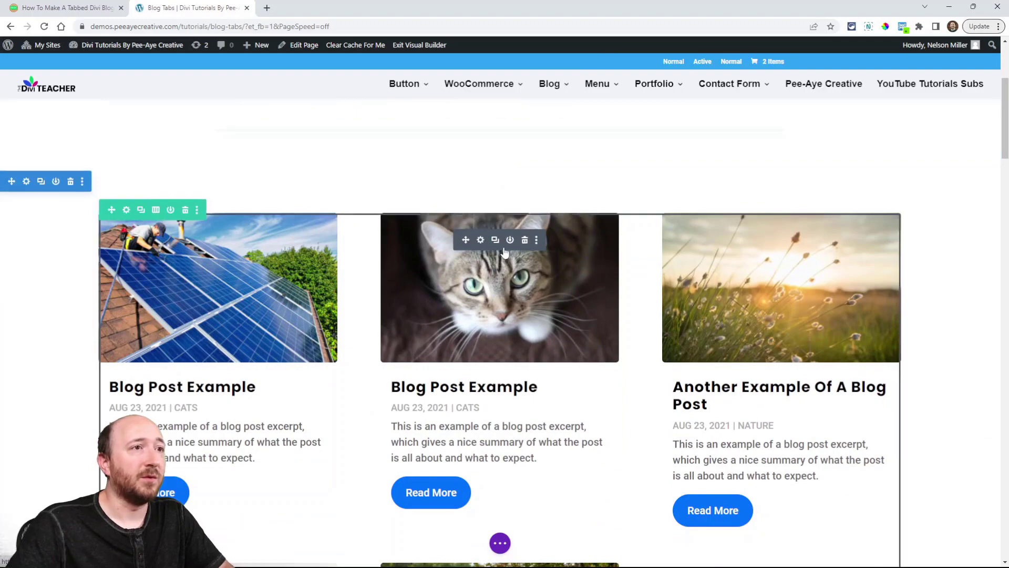
# Step: Consult the tutorial's section on saving modules and save the first blog module to the Divi Library as "Blog Module - All Categories"
pyautogui.click(68, 7)
pyautogui.scroll(-10, 304, 291)
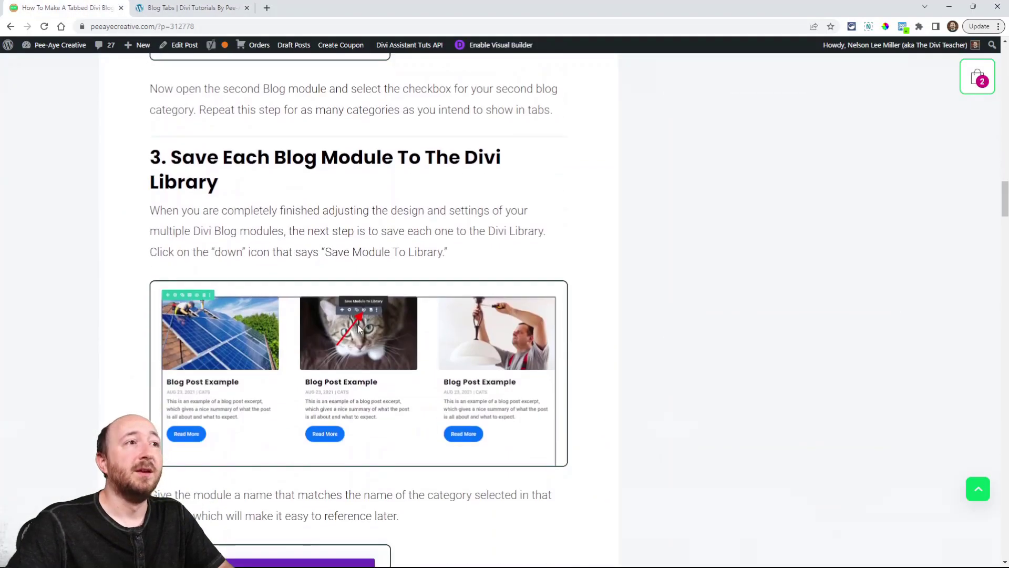
pyautogui.click(191, 8)
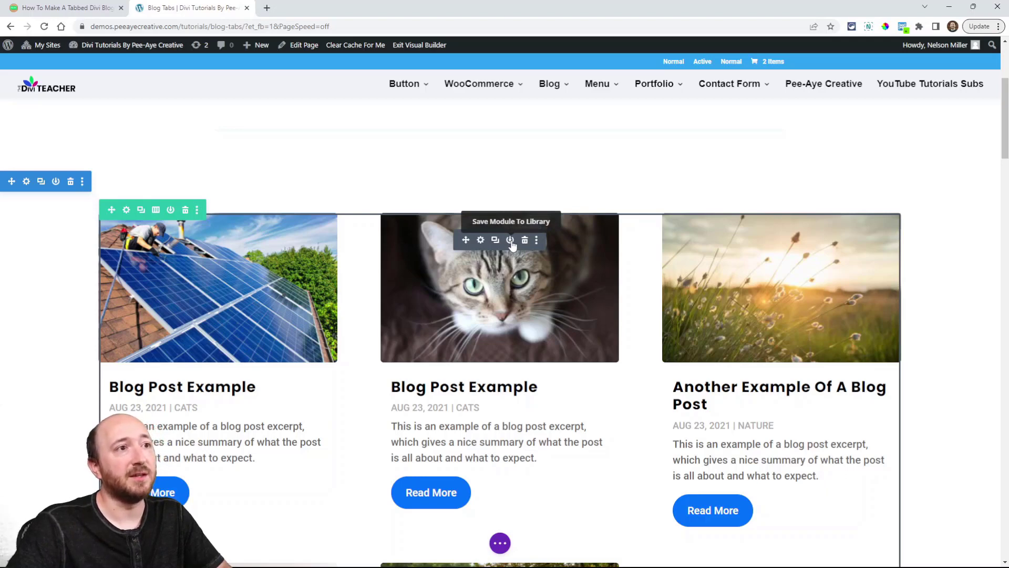
pyautogui.click(510, 241)
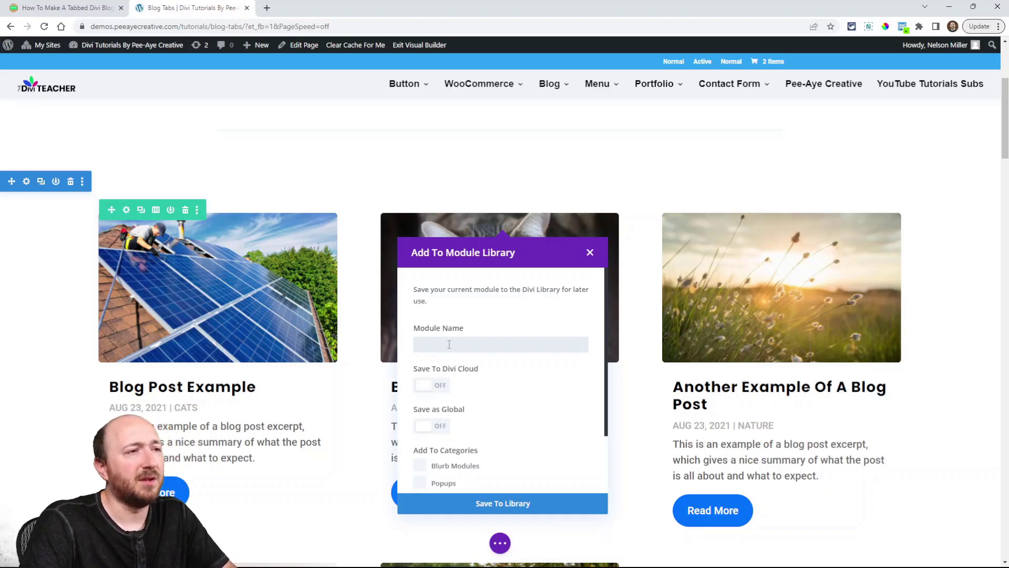
pyautogui.write('Blog Module')
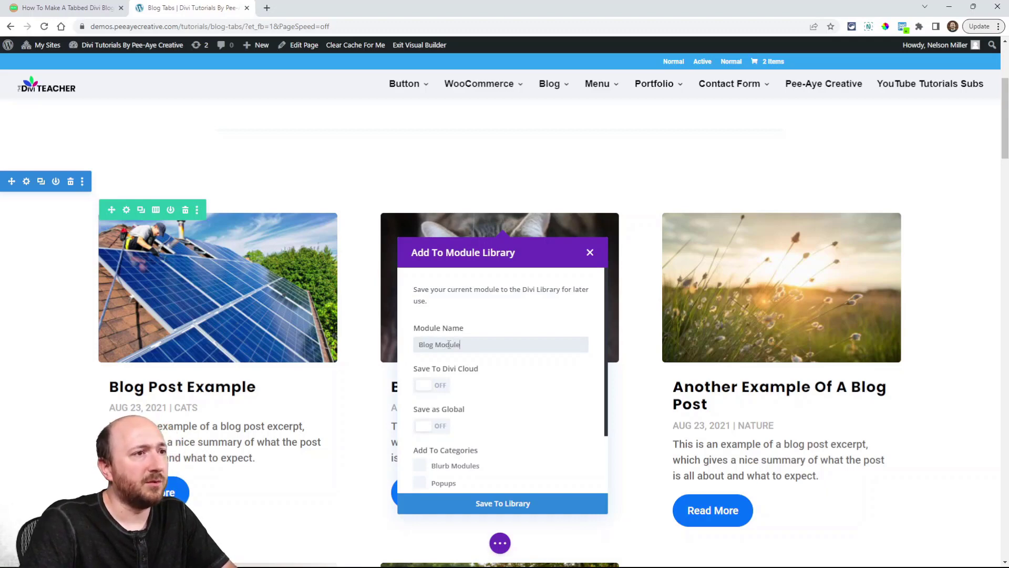
pyautogui.write(' - All Categ')
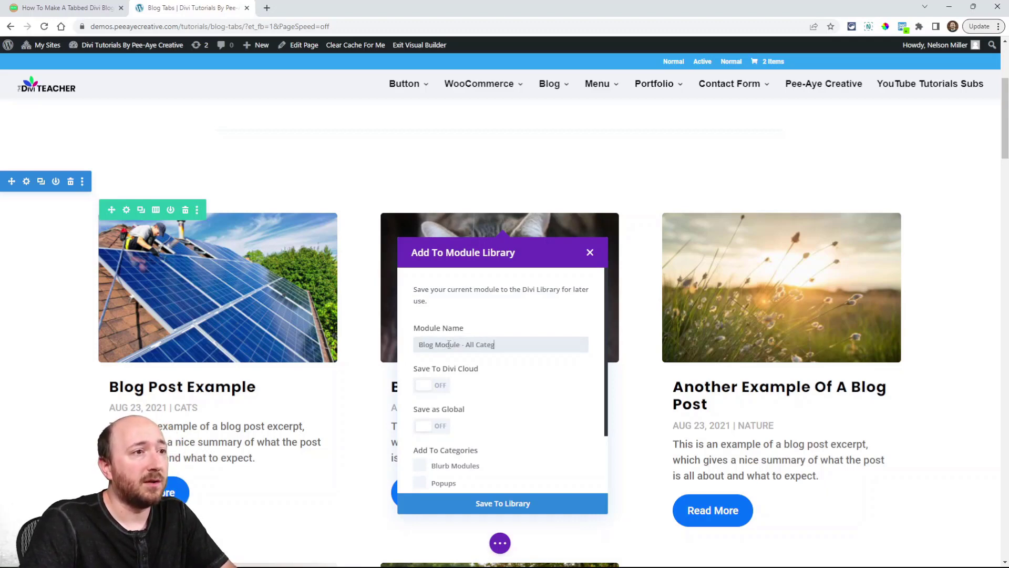
pyautogui.write('ories')
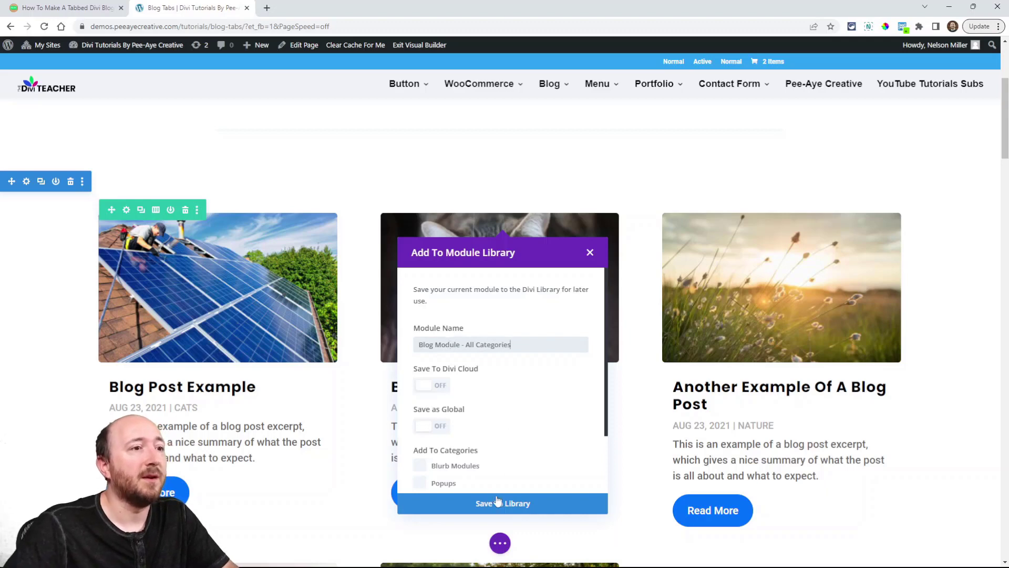
pyautogui.click(498, 502)
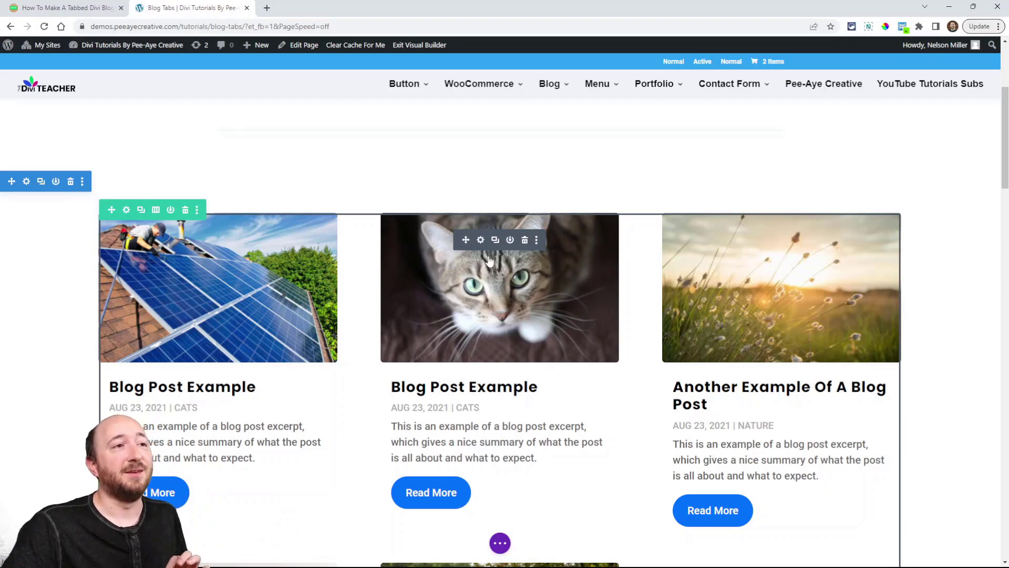
# Step: Limit the next blog module's included categories to Cats and save its settings
pyautogui.click(481, 241)
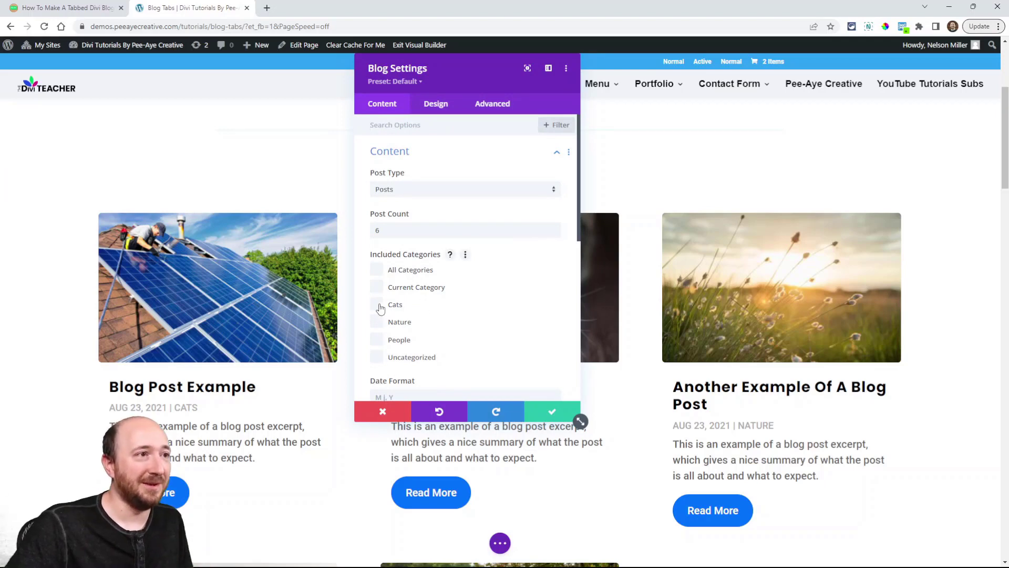
pyautogui.click(377, 305)
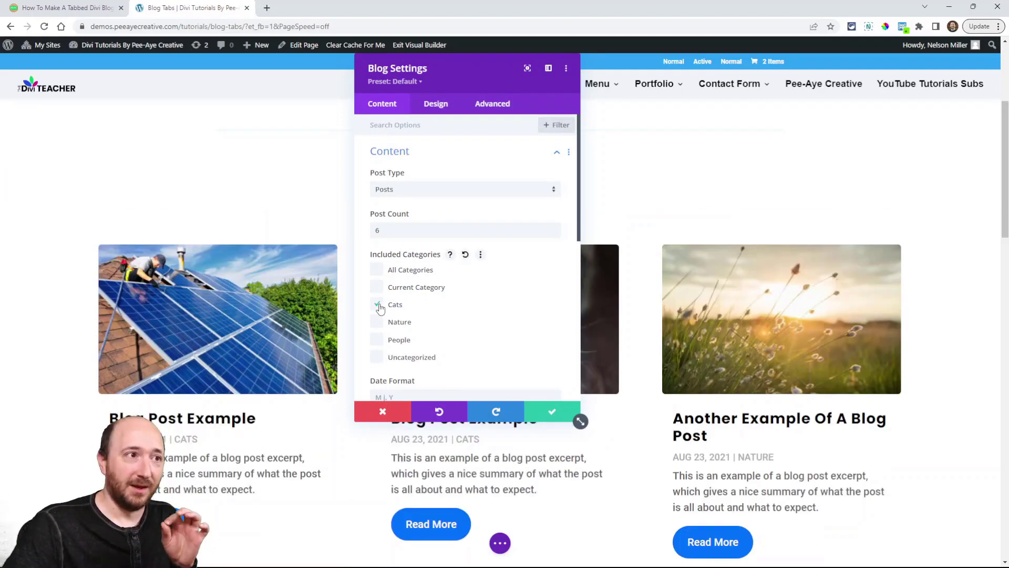
pyautogui.click(549, 411)
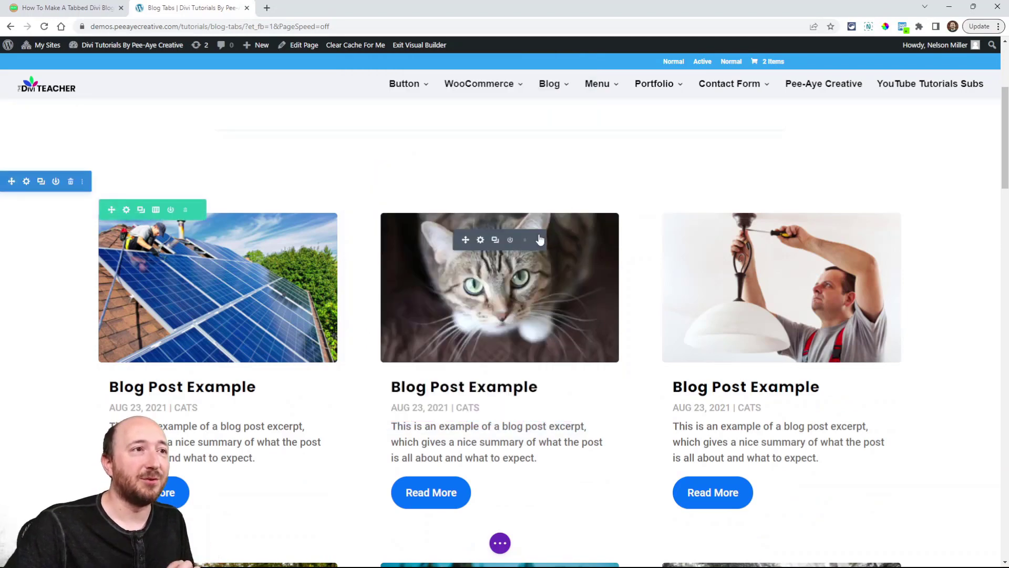
# Step: Save the Cats blog module to the Divi Library under the name "Blog Module - Cats Category"
pyautogui.rightClick(511, 245)
pyautogui.click(473, 338)
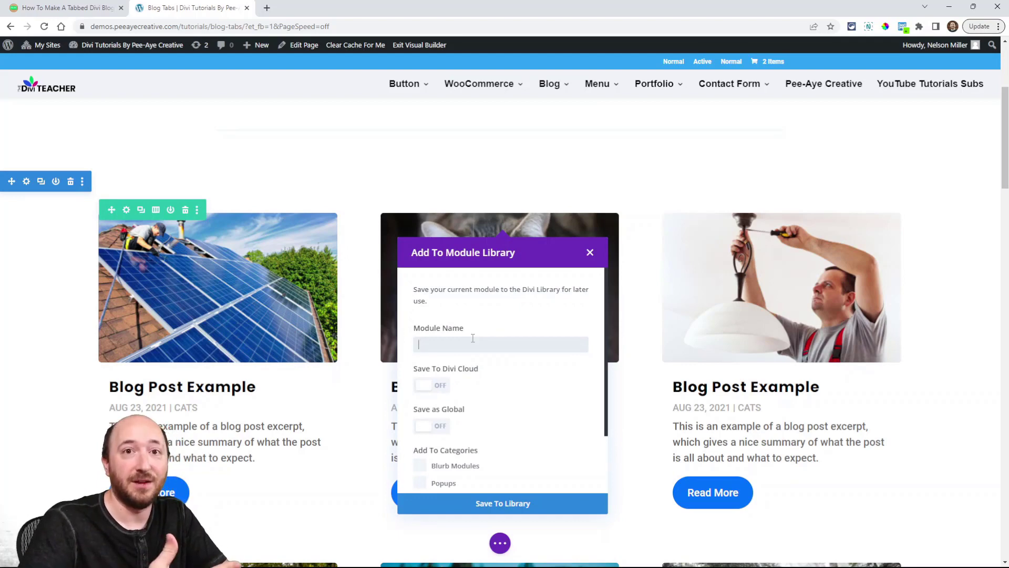
pyautogui.write('Blo')
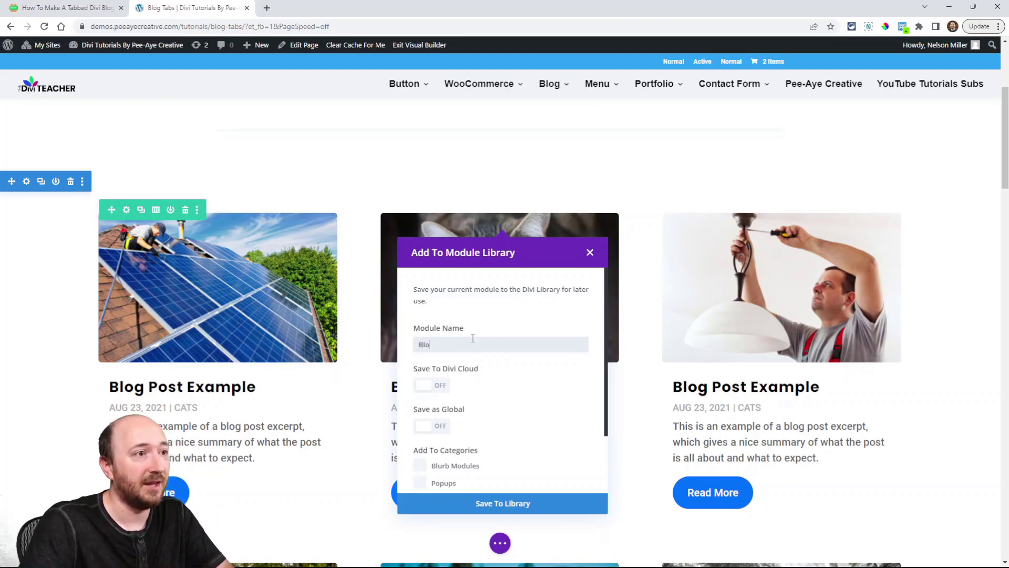
pyautogui.write('g Module - Cates')
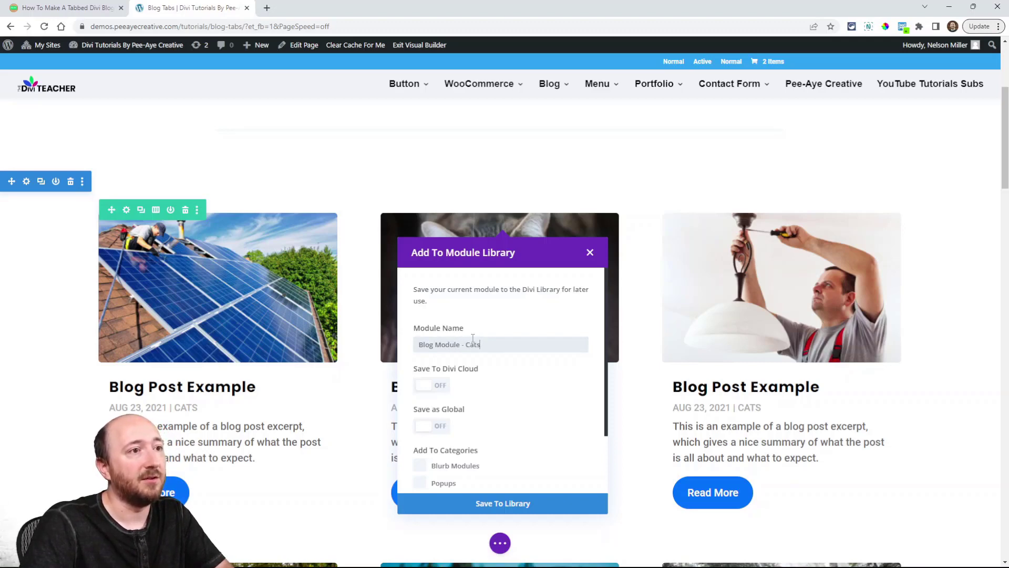
pyautogui.write(' Category')
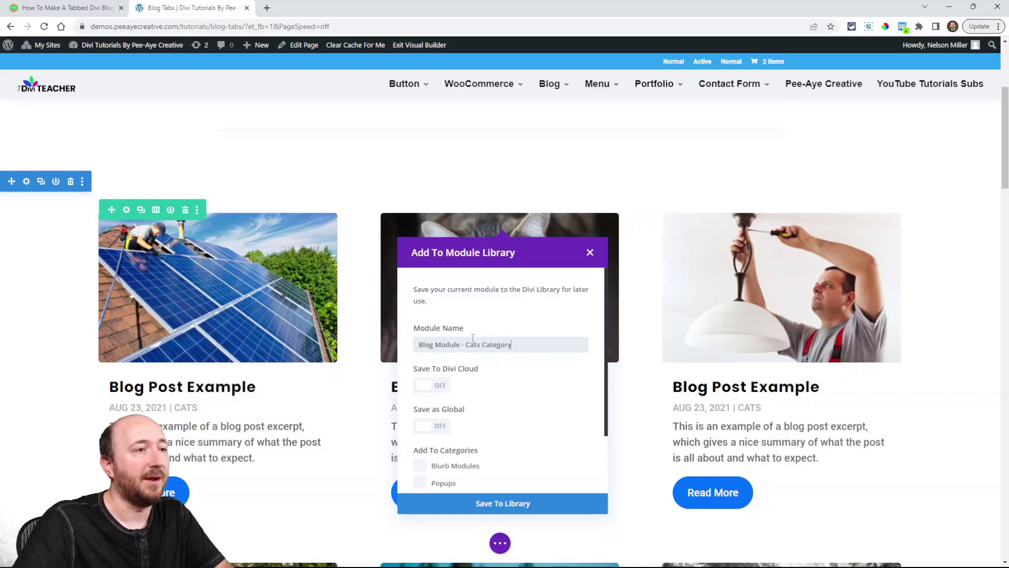
pyautogui.click(507, 505)
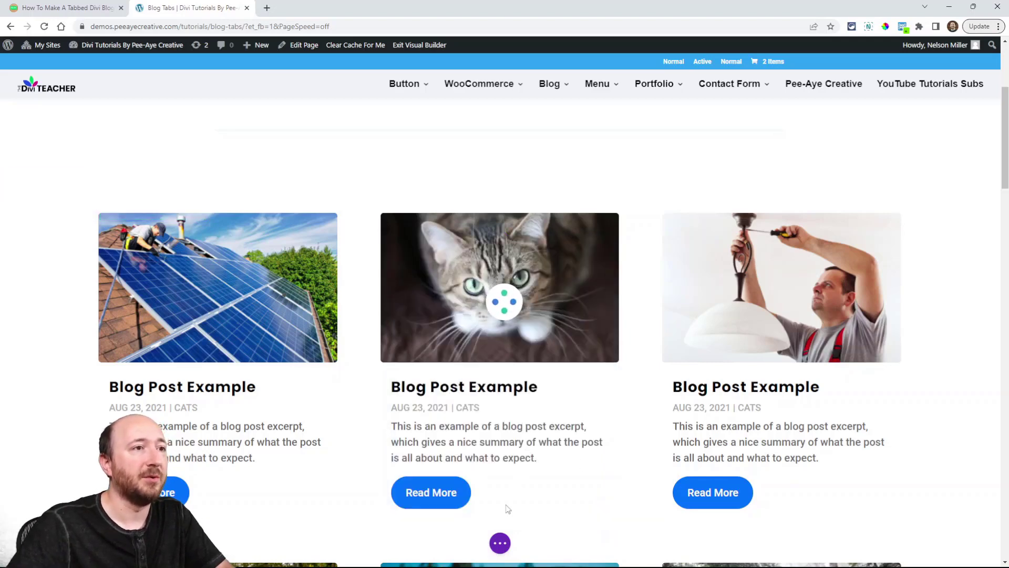
# Step: Limit the next blog module's included categories to Nature and save its settings
pyautogui.moveTo(489, 326)
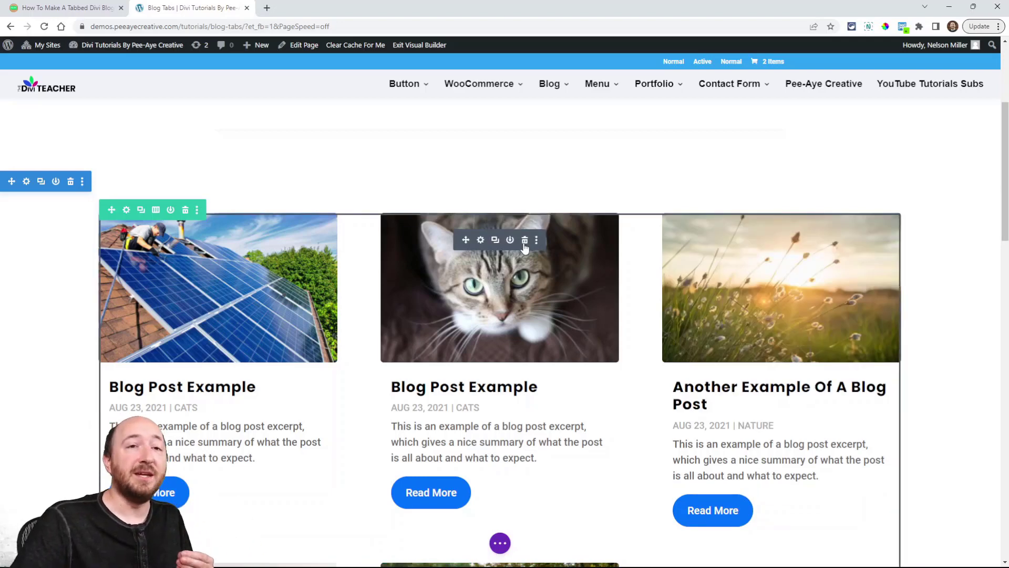
pyautogui.click(480, 241)
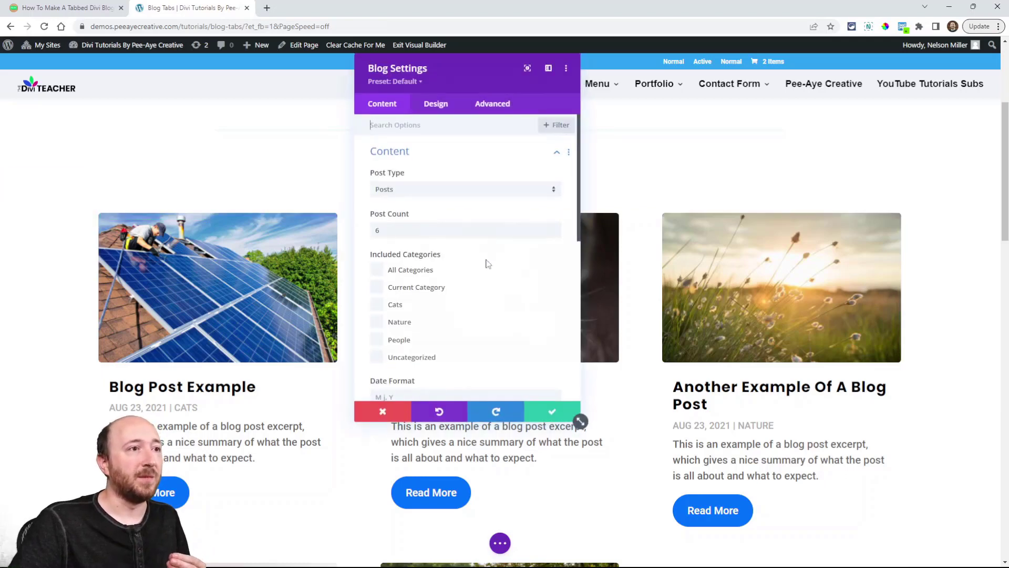
pyautogui.click(377, 322)
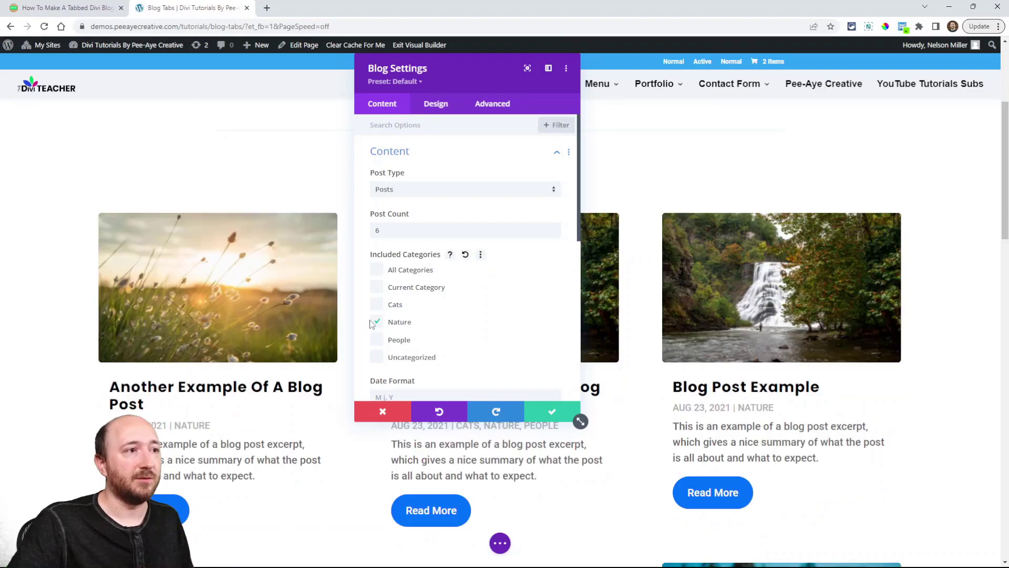
pyautogui.click(545, 413)
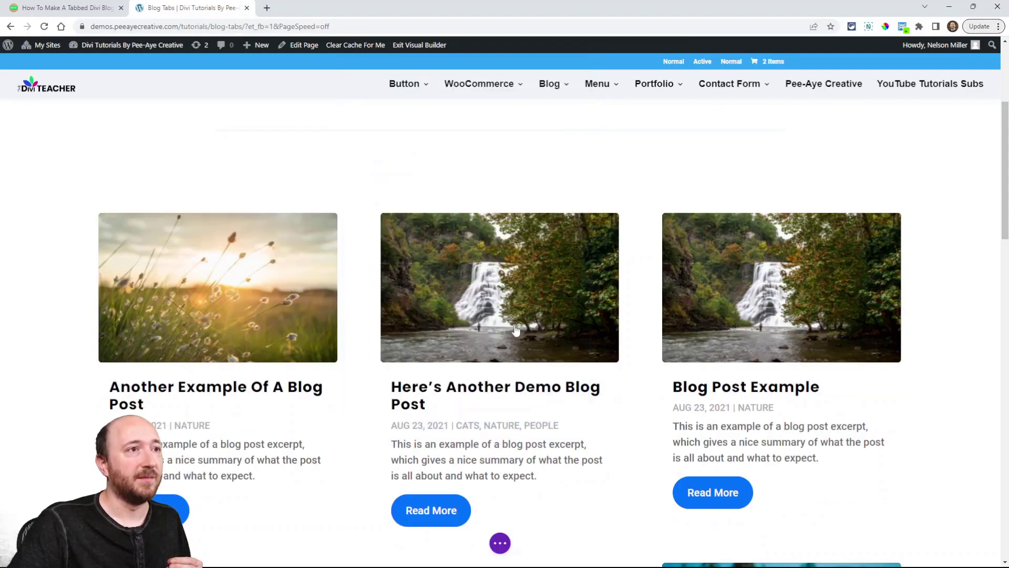
# Step: Save the Nature blog module to the Divi Library as "Blog Module - Nature Category" and delete it from the page
pyautogui.click(510, 241)
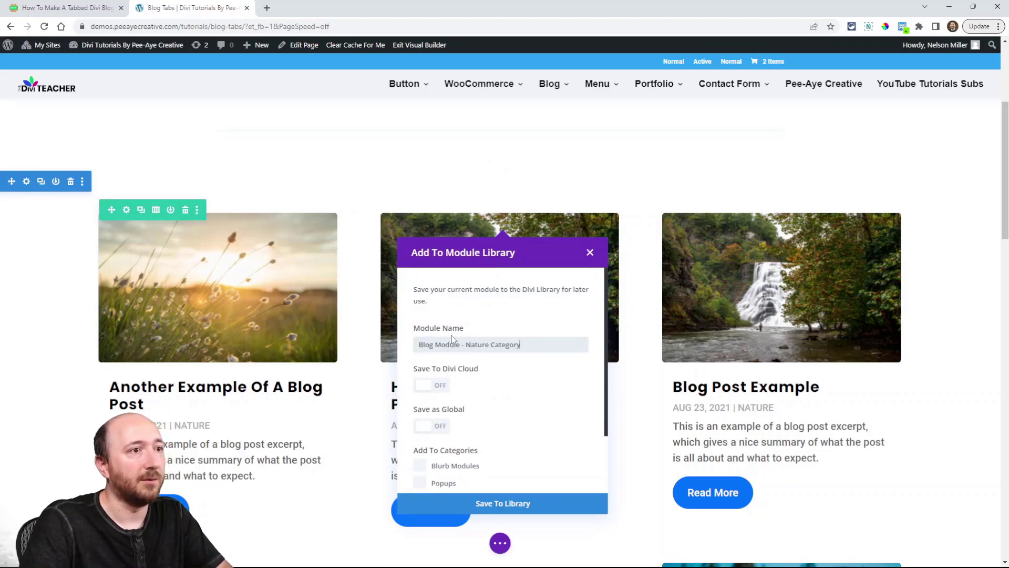
pyautogui.click(477, 497)
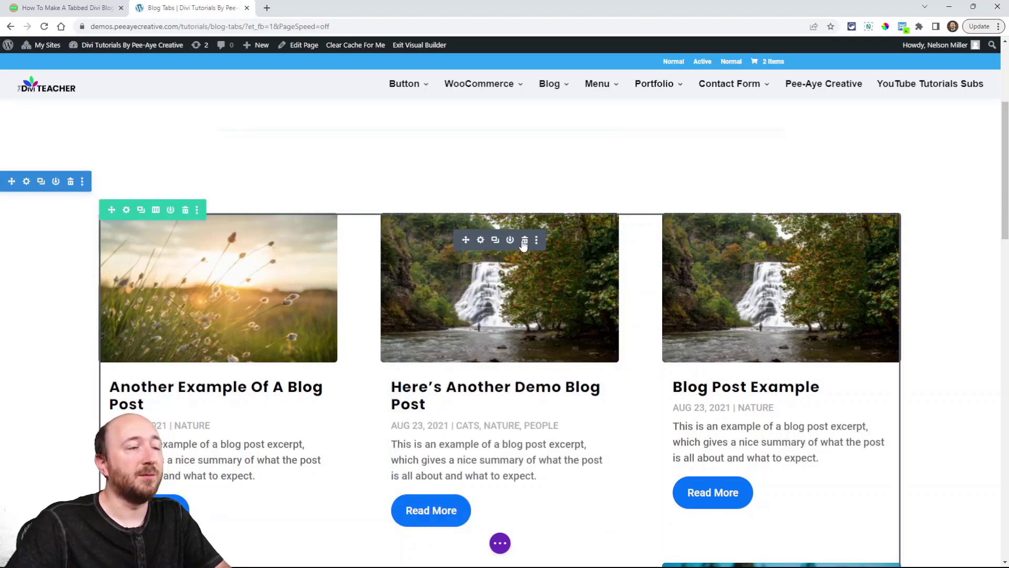
pyautogui.click(524, 241)
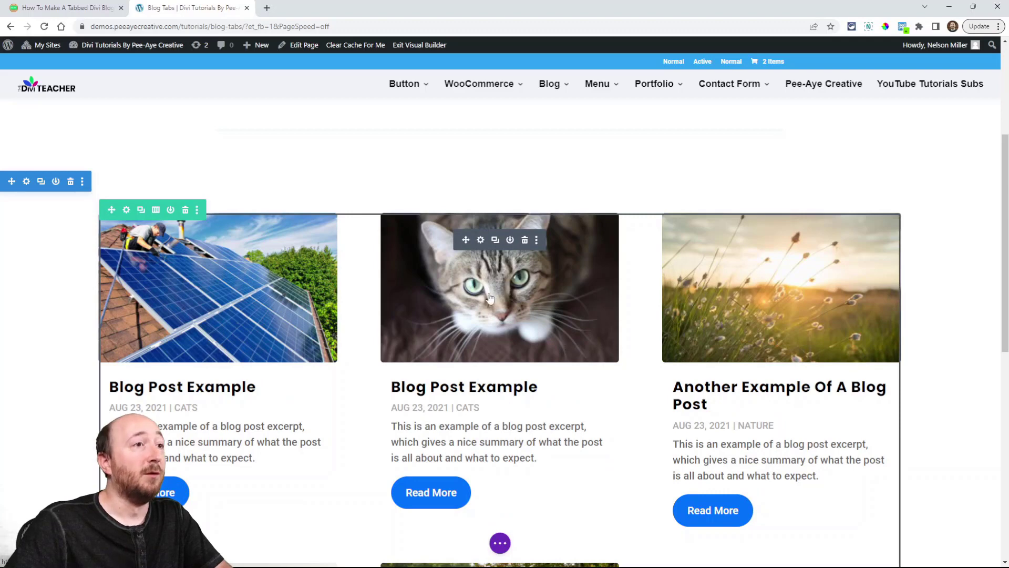
# Step: Limit the remaining blog module's included categories to People and save its settings
pyautogui.click(481, 239)
pyautogui.click(414, 342)
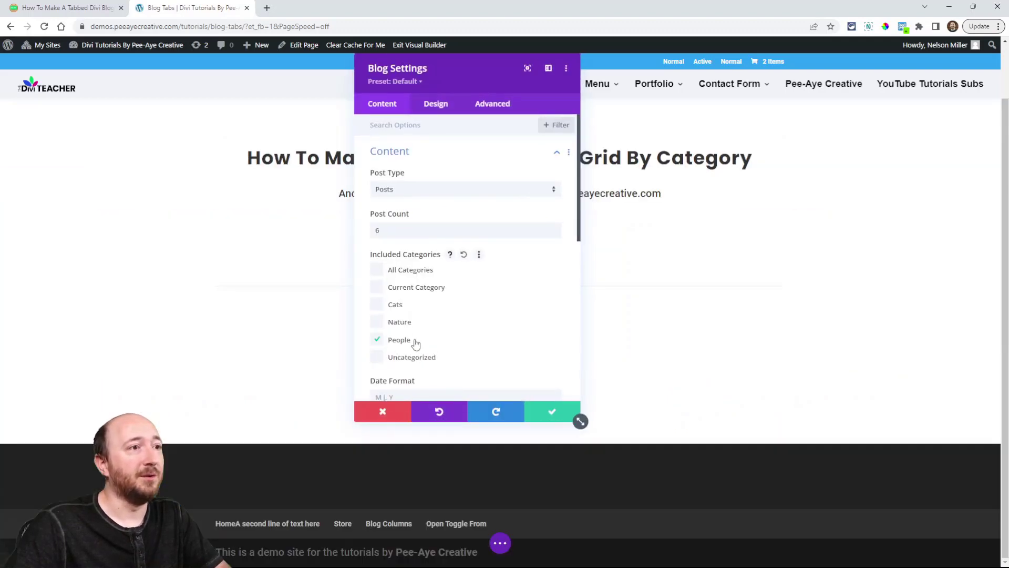
pyautogui.click(550, 413)
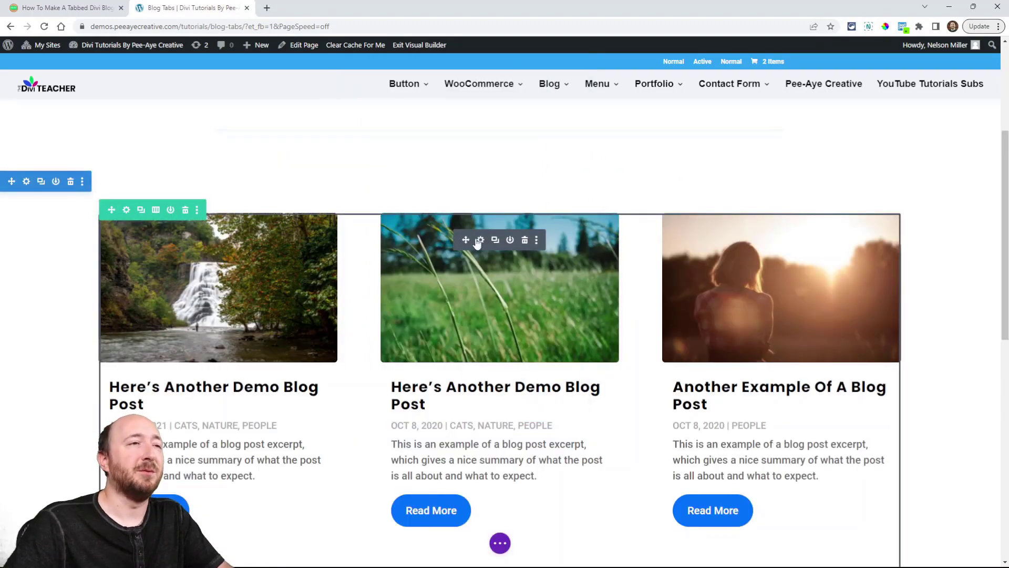
pyautogui.click(481, 241)
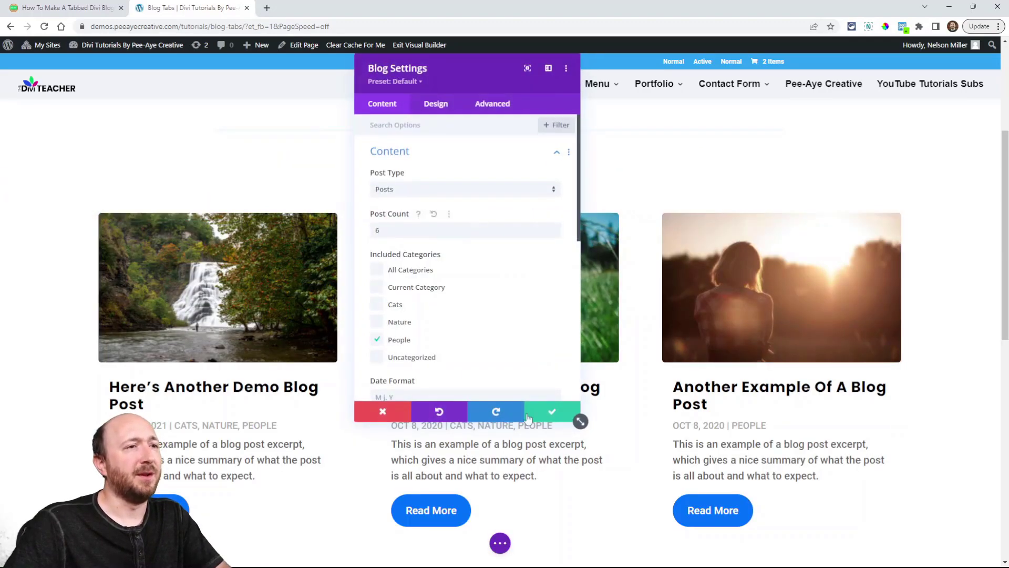
pyautogui.click(538, 413)
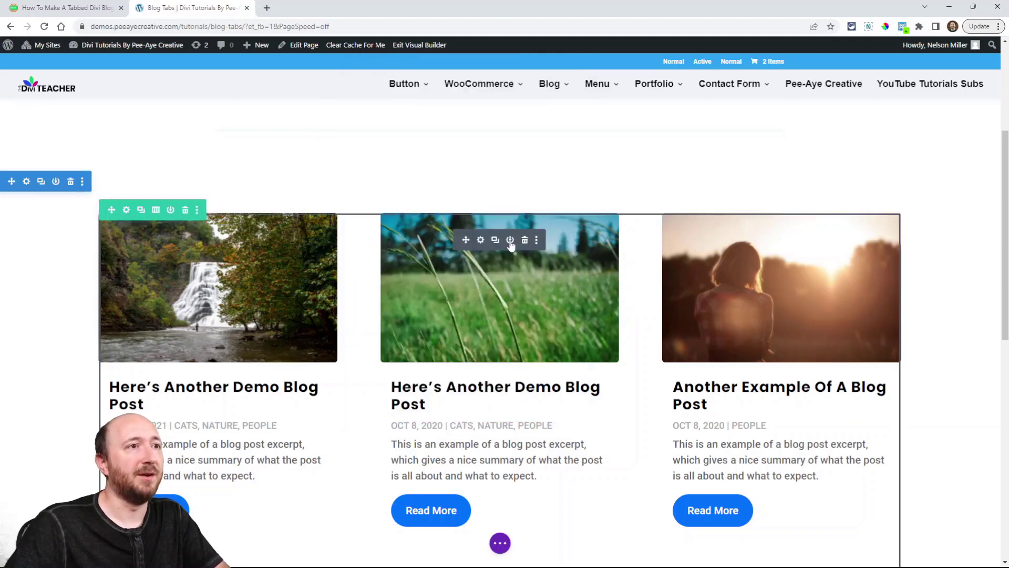
# Step: Save the People blog module to the Divi Library as "Blog Module - People Category" and delete it from the page
pyautogui.click(509, 241)
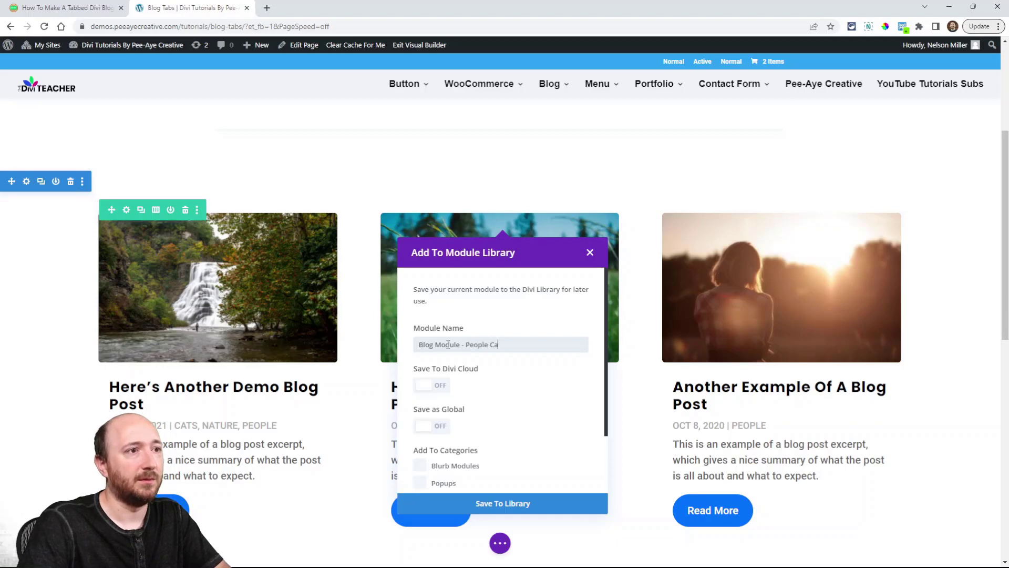
pyautogui.click(502, 504)
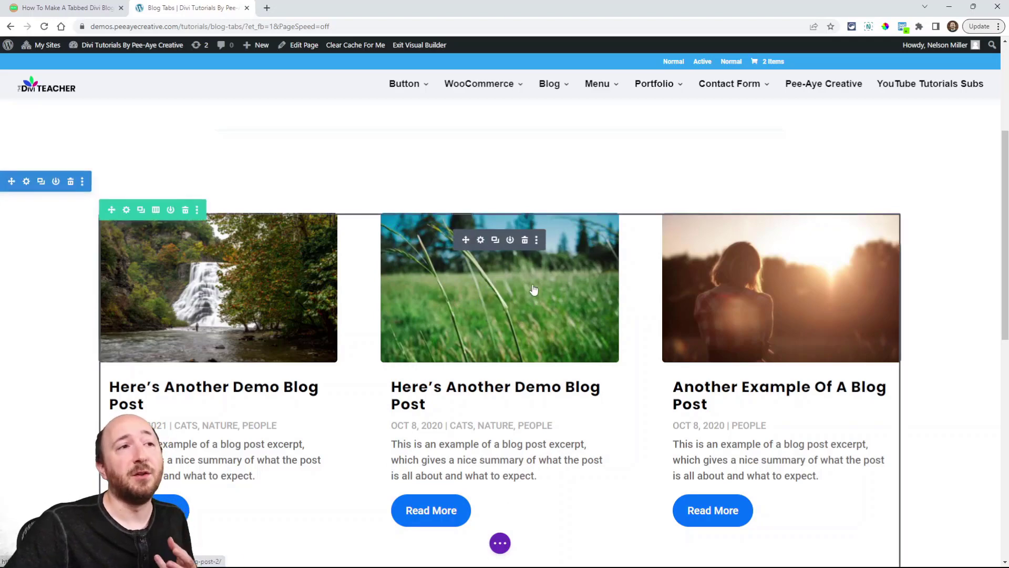
pyautogui.click(524, 241)
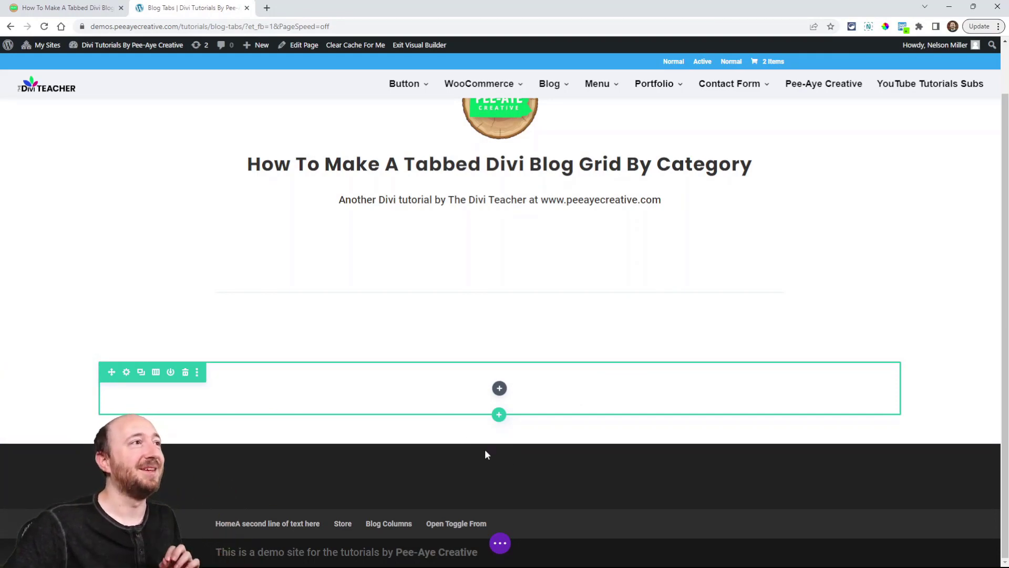
# Step: Review the written tutorial's sections on selecting categories, saving each blog module to the library and adding a Tabs module
pyautogui.click(62, 10)
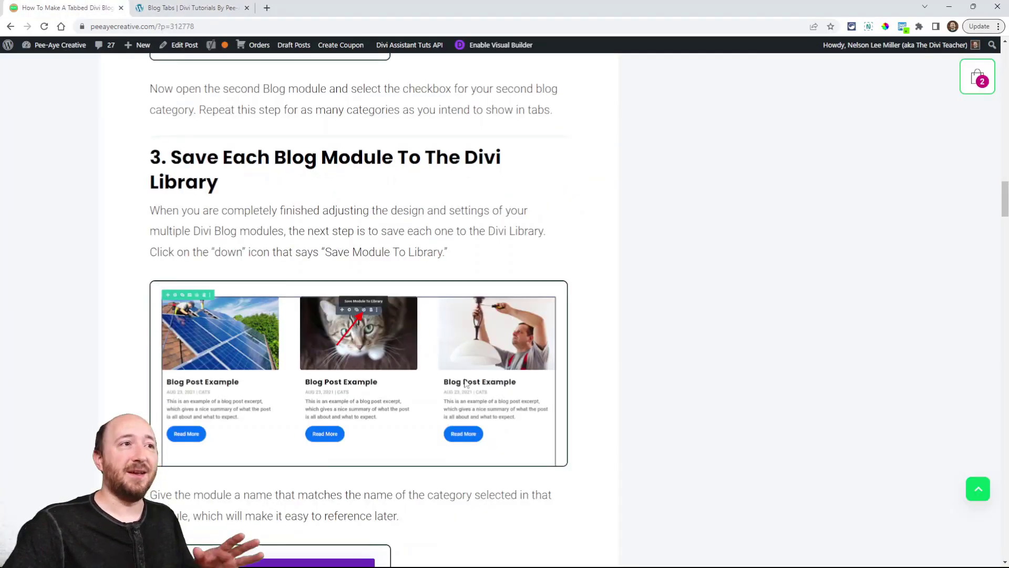
pyautogui.scroll(8, 386, 368)
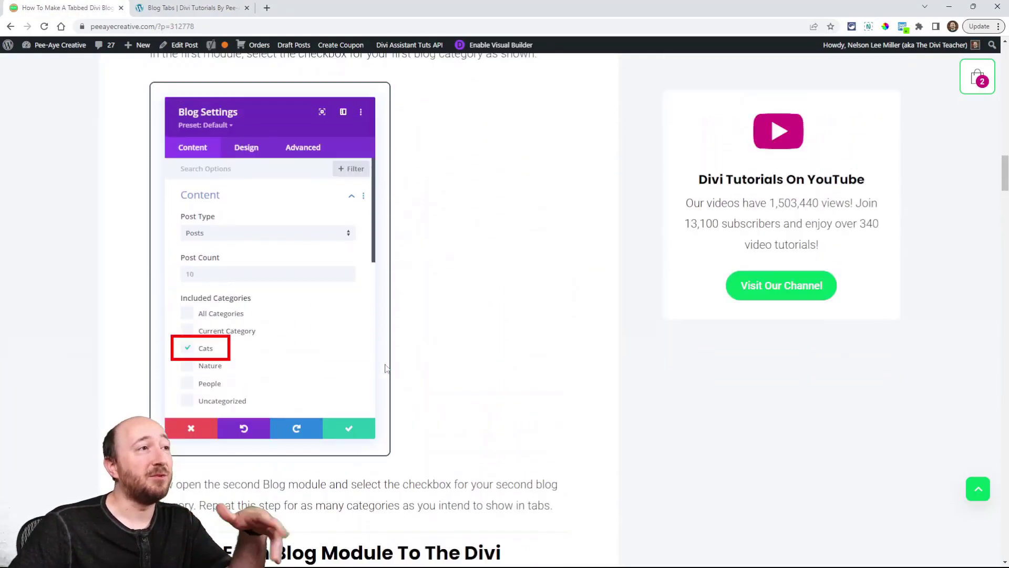
pyautogui.scroll(3, 386, 368)
pyautogui.scroll(-10, 386, 368)
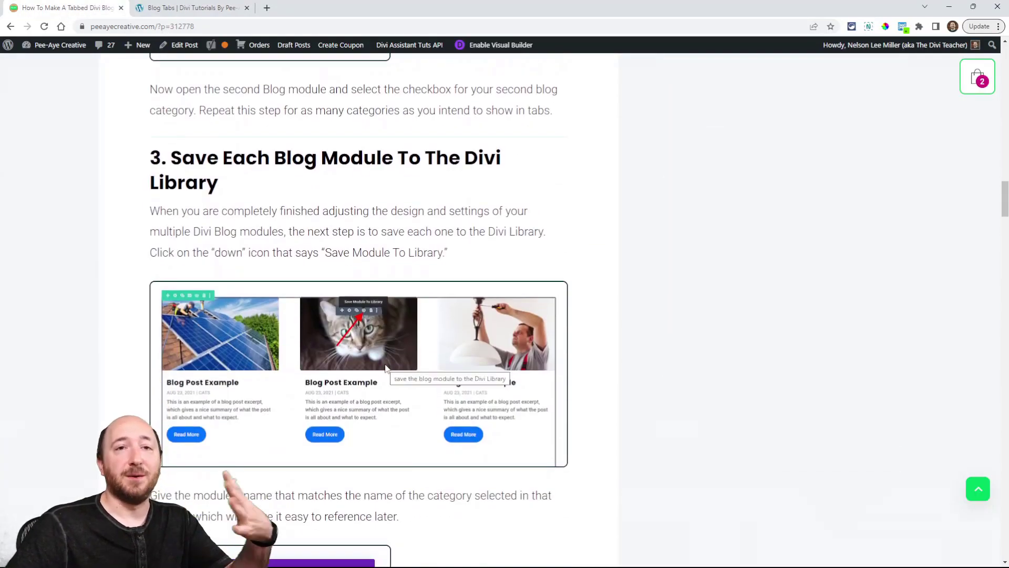
pyautogui.scroll(15, 385, 368)
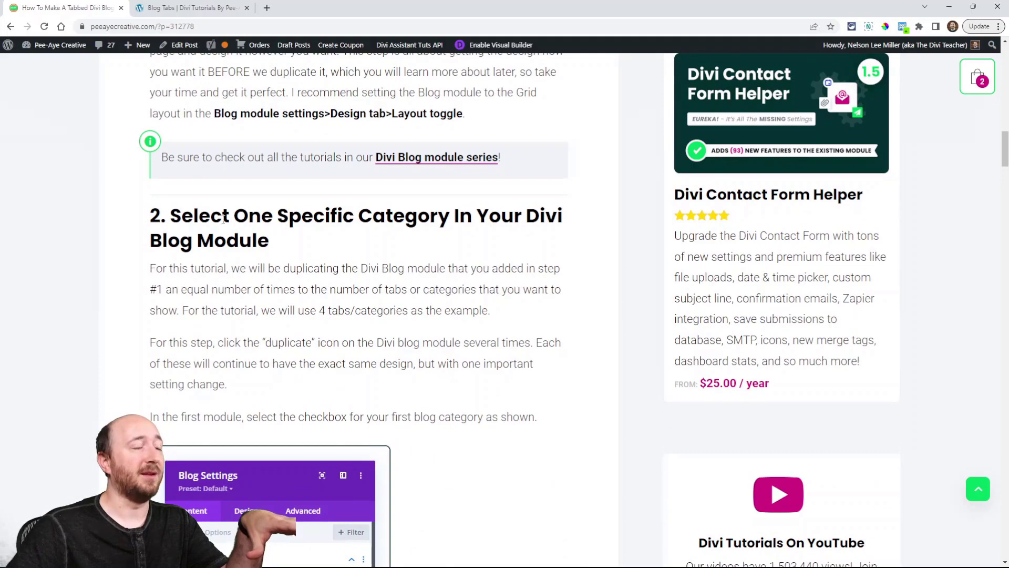
pyautogui.scroll(-15, 371, 278)
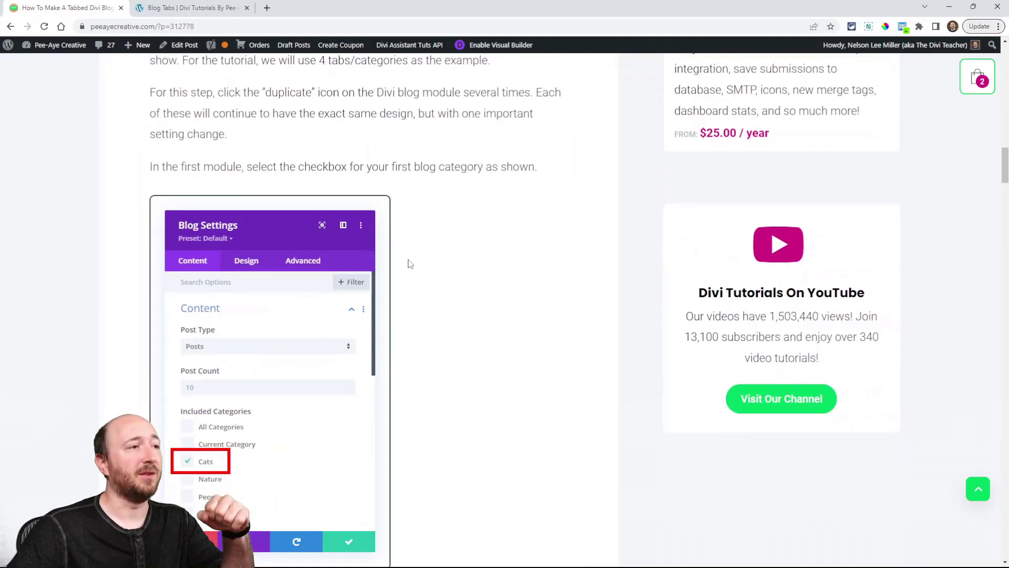
pyautogui.scroll(-10, 361, 258)
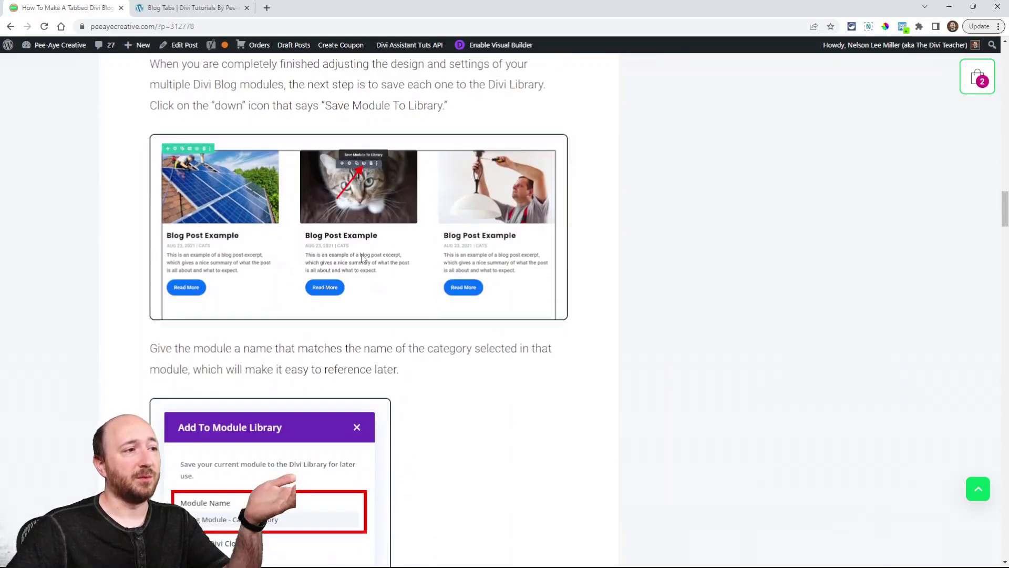
pyautogui.scroll(-4, 465, 244)
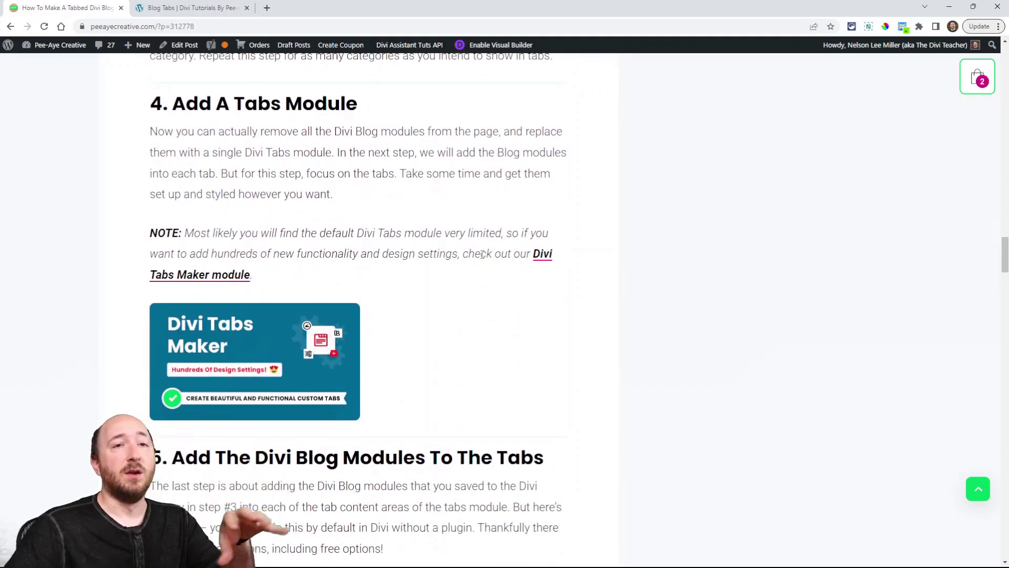
# Step: Return to the Blog Tabs page and insert a Tabs module into the empty row
pyautogui.click(186, 7)
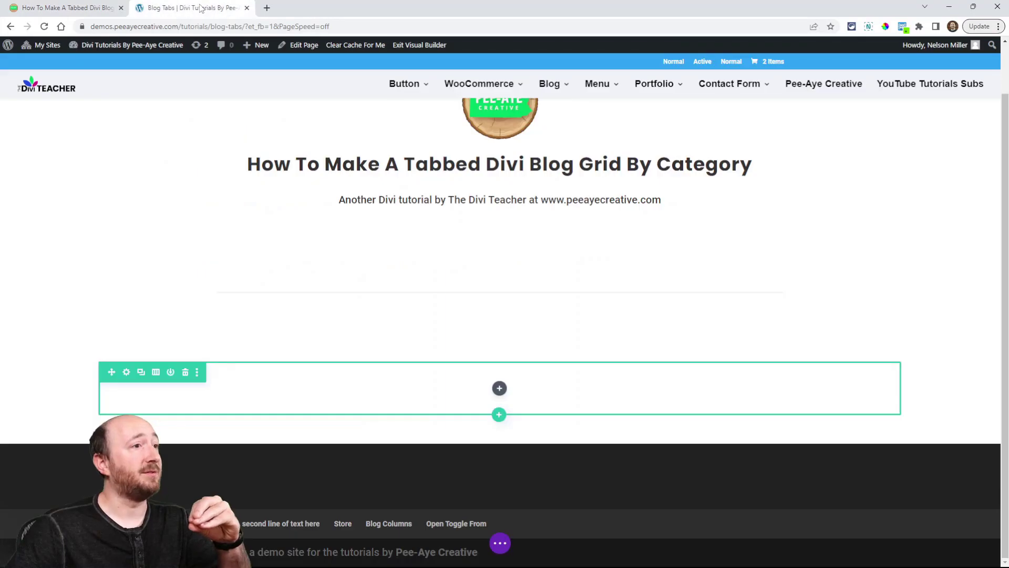
pyautogui.click(499, 389)
pyautogui.write('tab')
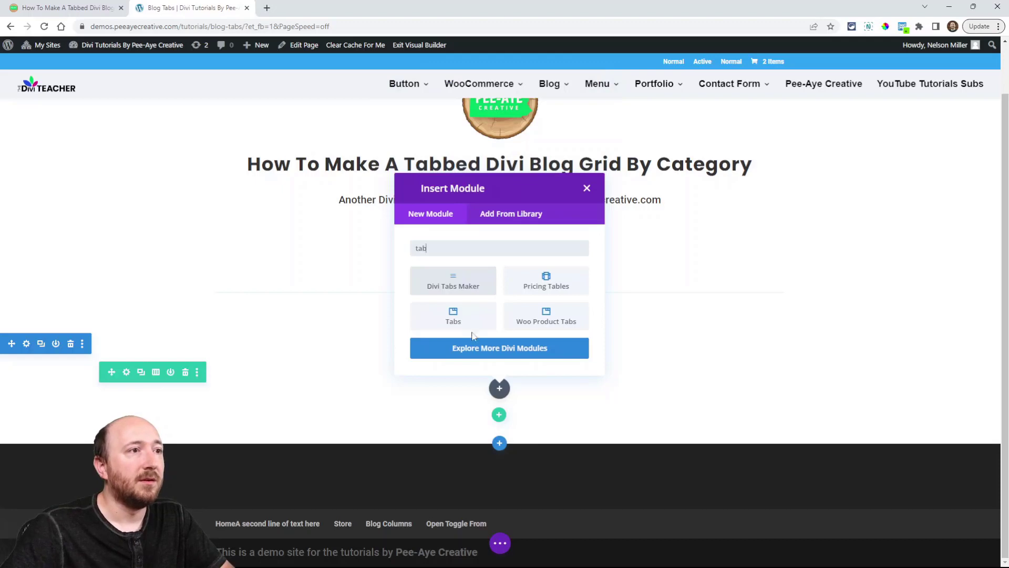
pyautogui.click(471, 328)
# Step: Duplicate the default tab twice so the Tabs module has four tabs
pyautogui.moveTo(503, 77); pyautogui.dragTo(767, 114)
pyautogui.click(664, 228)
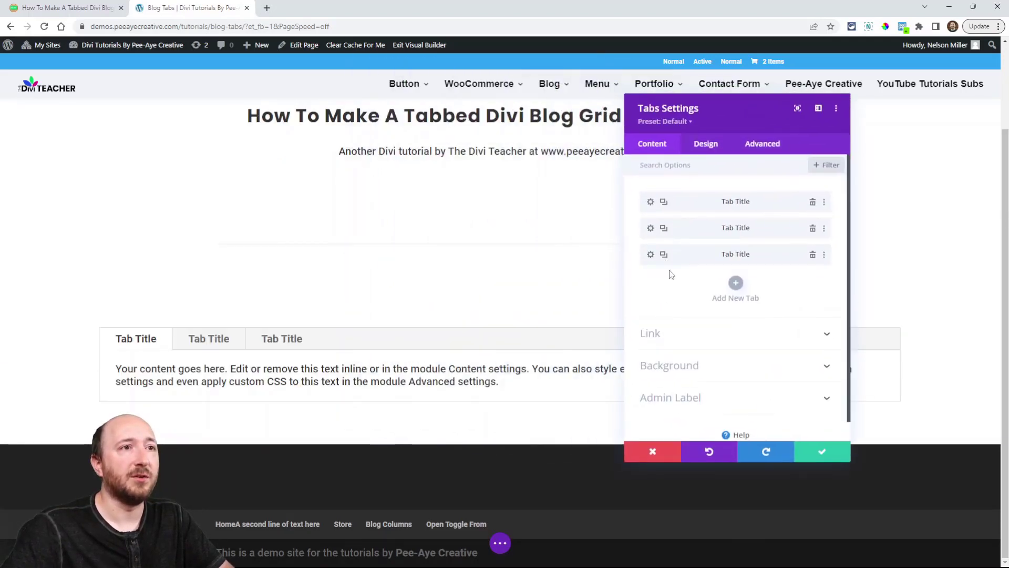
pyautogui.click(664, 229)
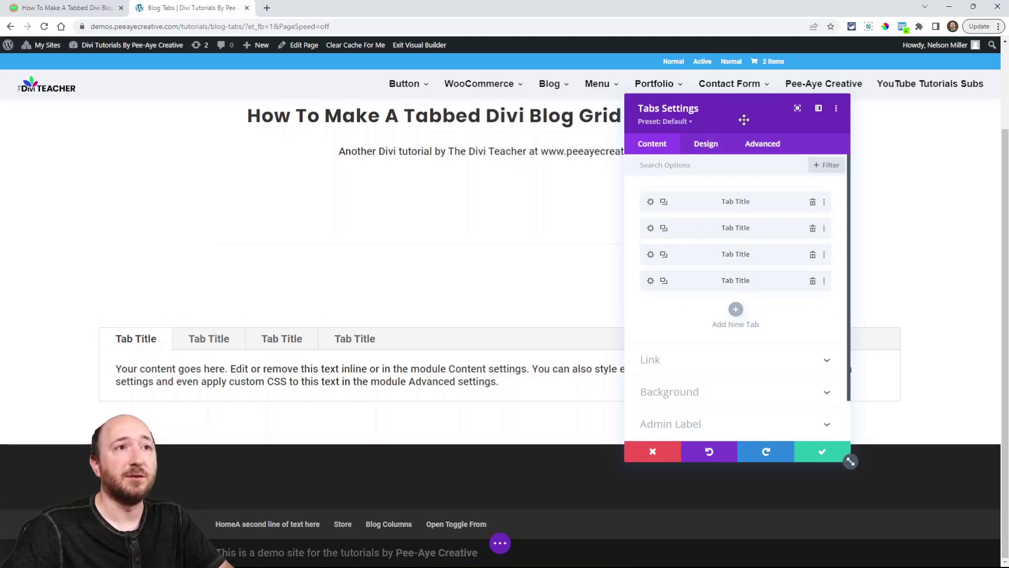
# Step: Replace the first tab's body text with "I want this to be All Categories blog module." and return to the tab list
pyautogui.moveTo(743, 117); pyautogui.dragTo(634, 111)
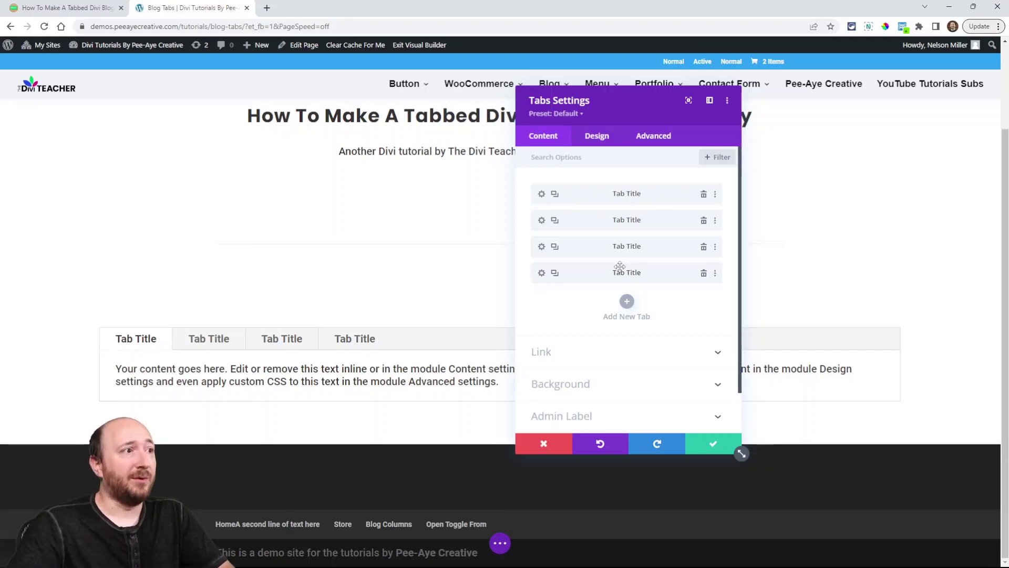
pyautogui.click(542, 195)
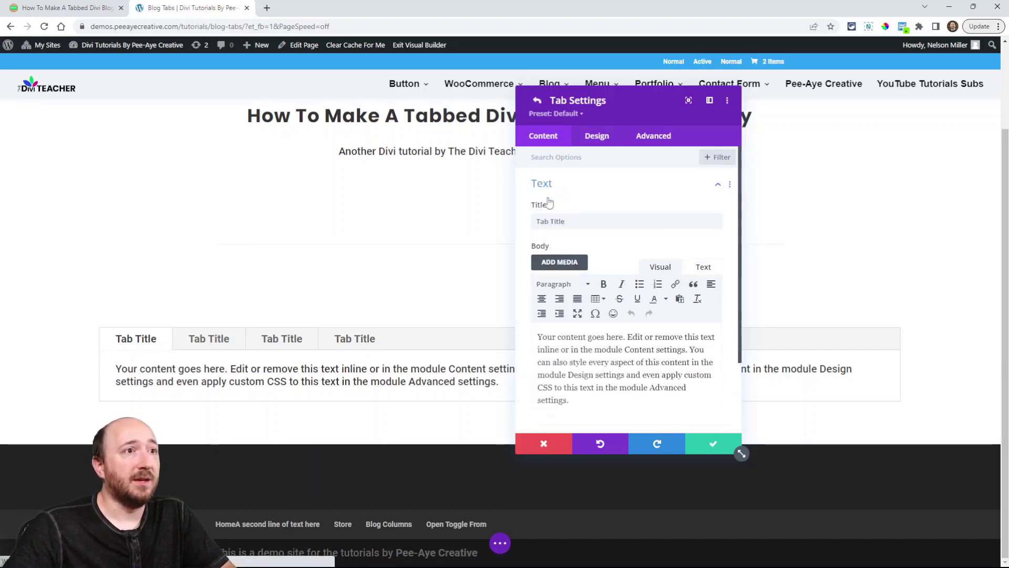
pyautogui.doubleClick(611, 372)
pyautogui.hotkey('ctrl', 'a')
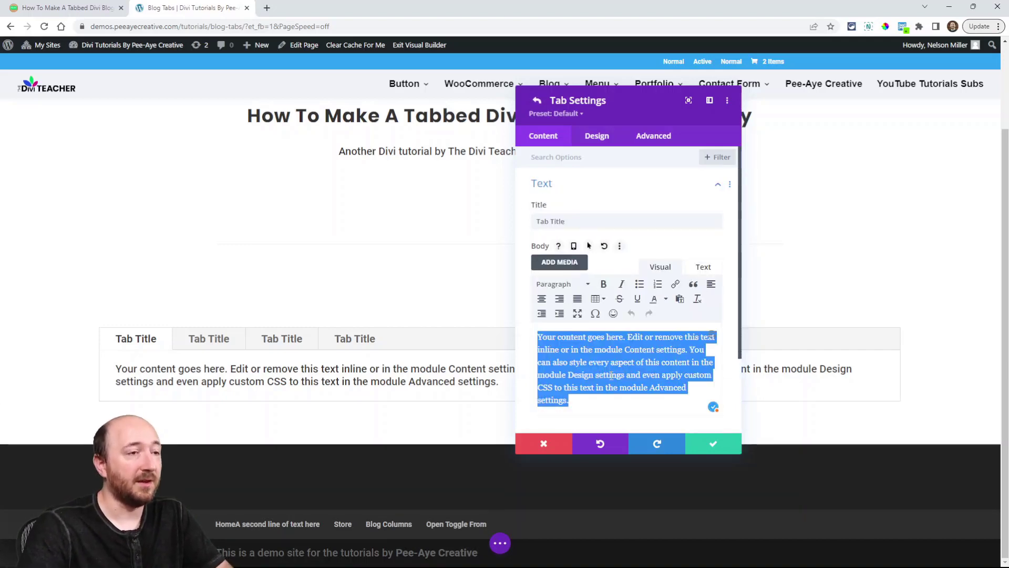
pyautogui.write('I want this to')
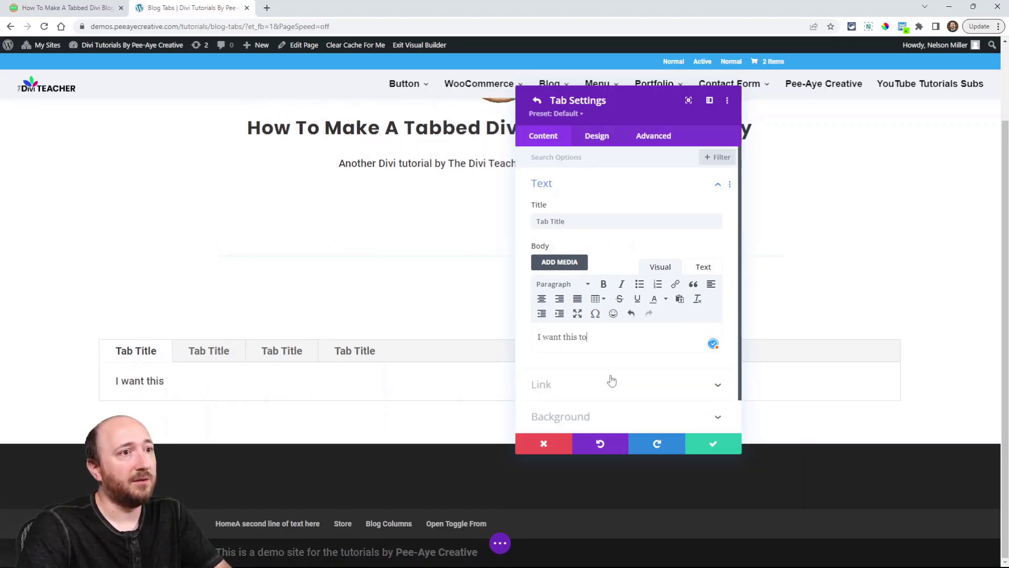
pyautogui.write(' be All Cate')
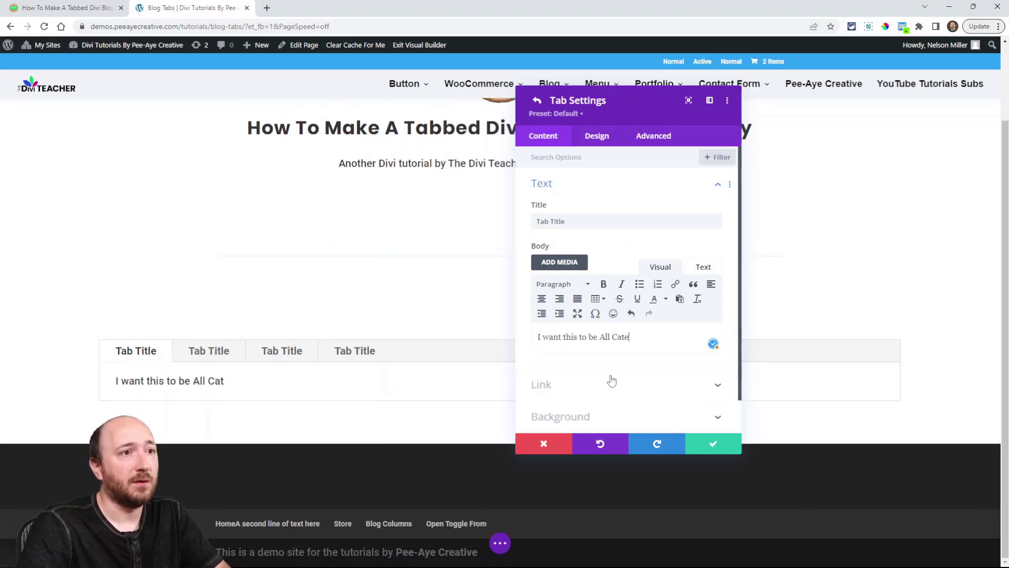
pyautogui.write('gories blog module.')
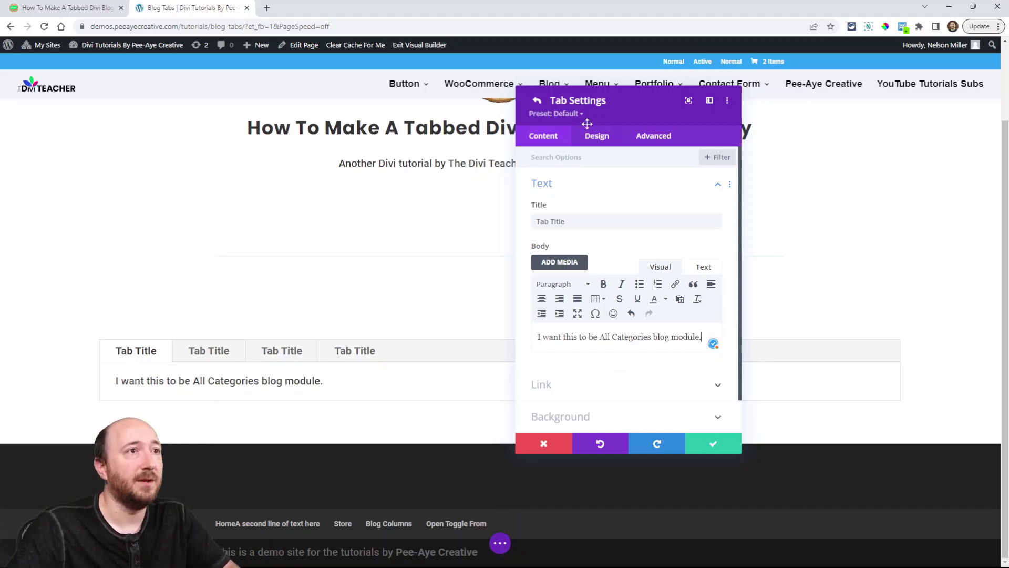
pyautogui.click(538, 101)
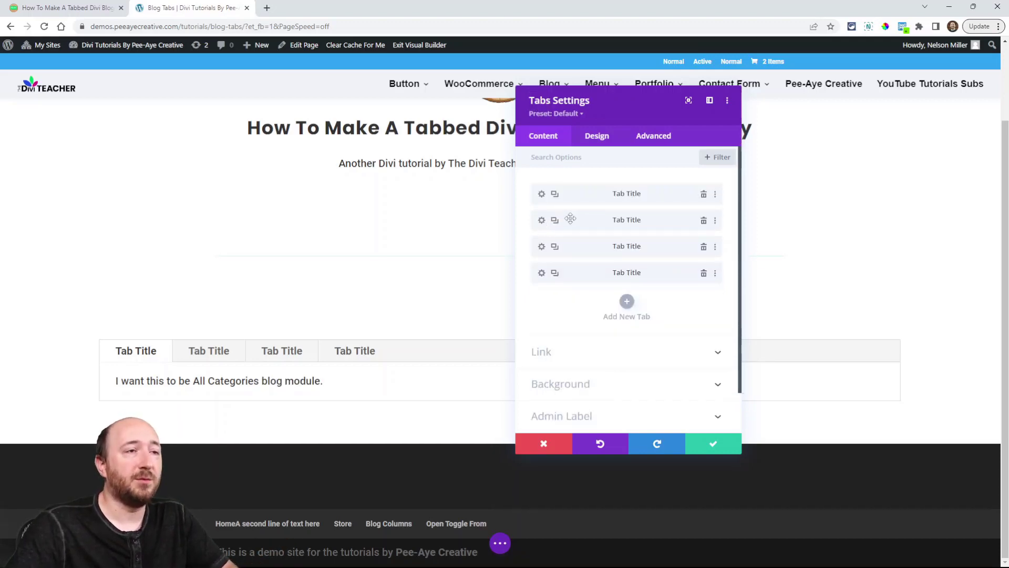
# Step: Set the first tab's title to "All Categories"
pyautogui.click(542, 194)
pyautogui.doubleClick(559, 221)
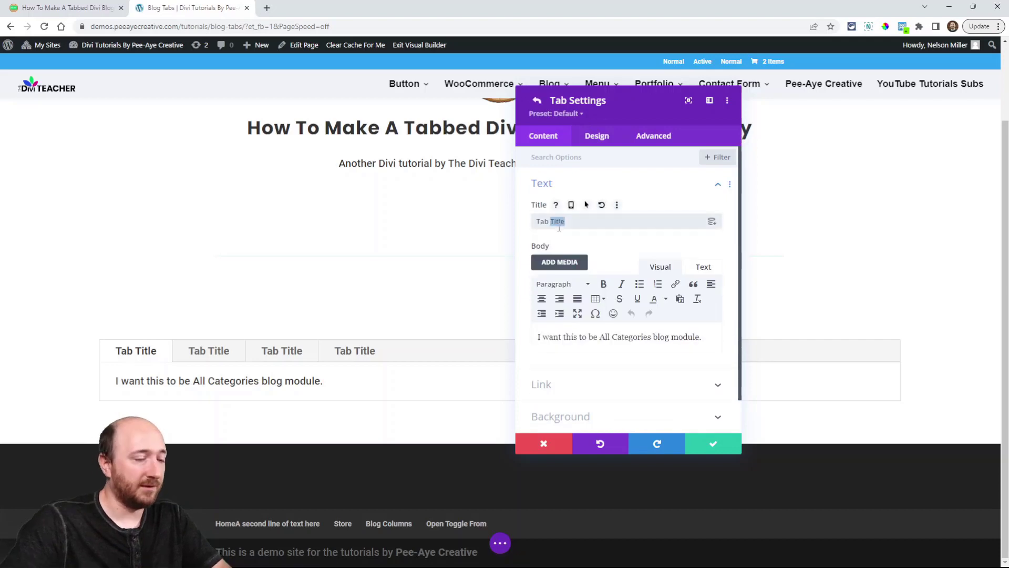
pyautogui.press('BackSpace')
pyautogui.press('BackSpace')
pyautogui.press('BackSpace')
pyautogui.press('BackSpace')
pyautogui.press('BackSpace')
pyautogui.write('All')
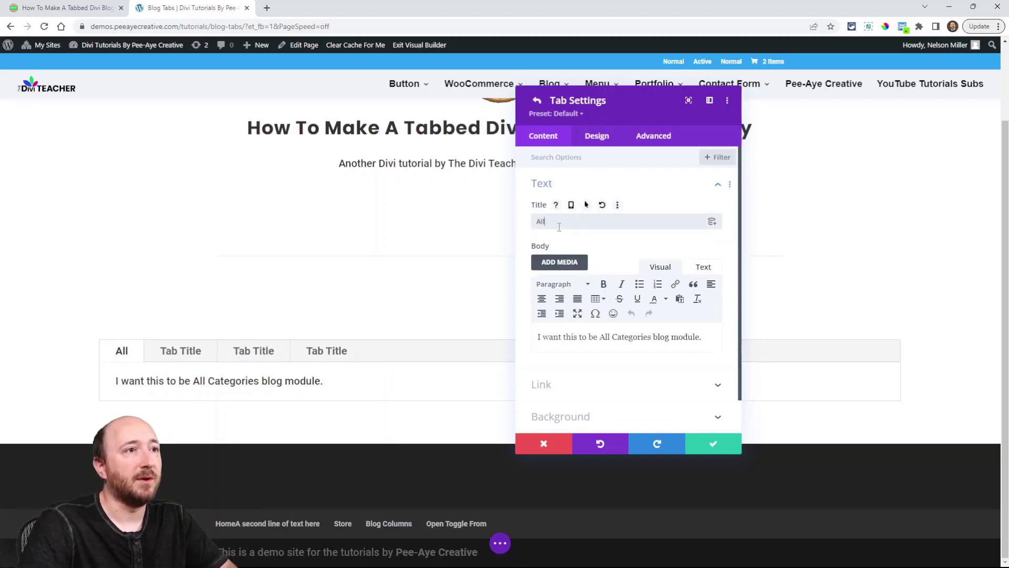
pyautogui.write(' Categories')
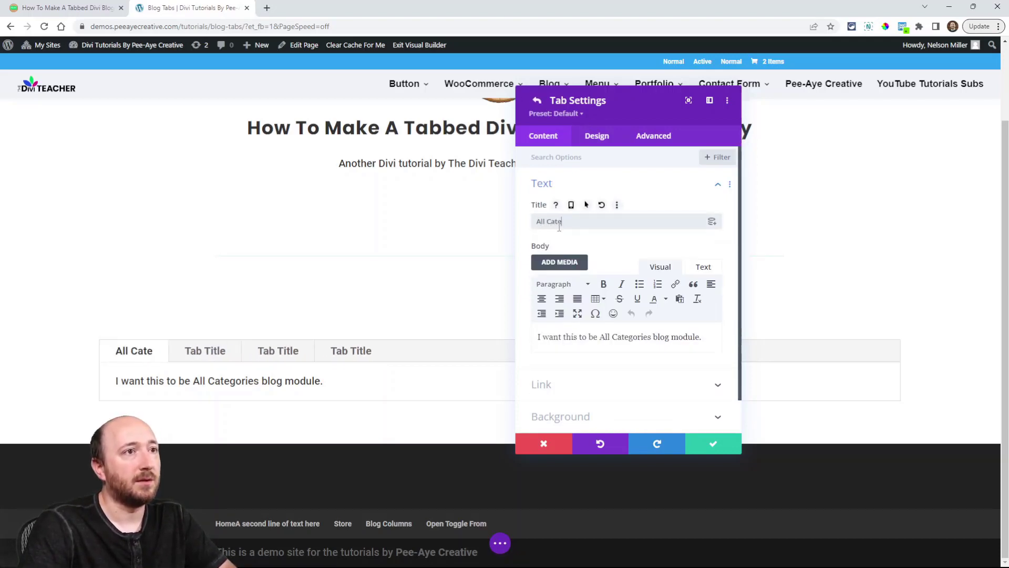
# Step: Return to the tab list and set the second tab's title to "Cats"
pyautogui.click(537, 101)
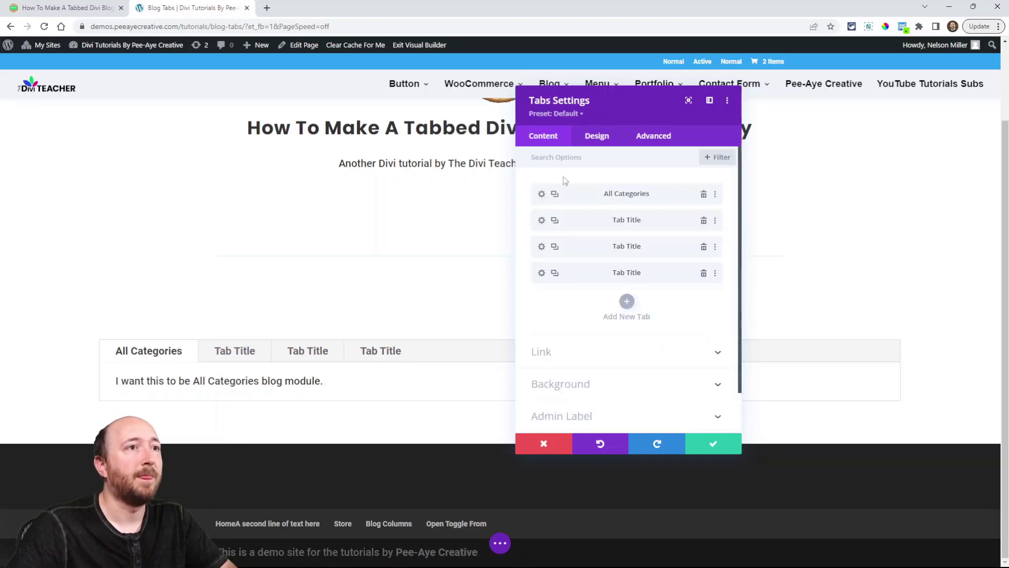
pyautogui.click(542, 221)
pyautogui.tripleClick(569, 221)
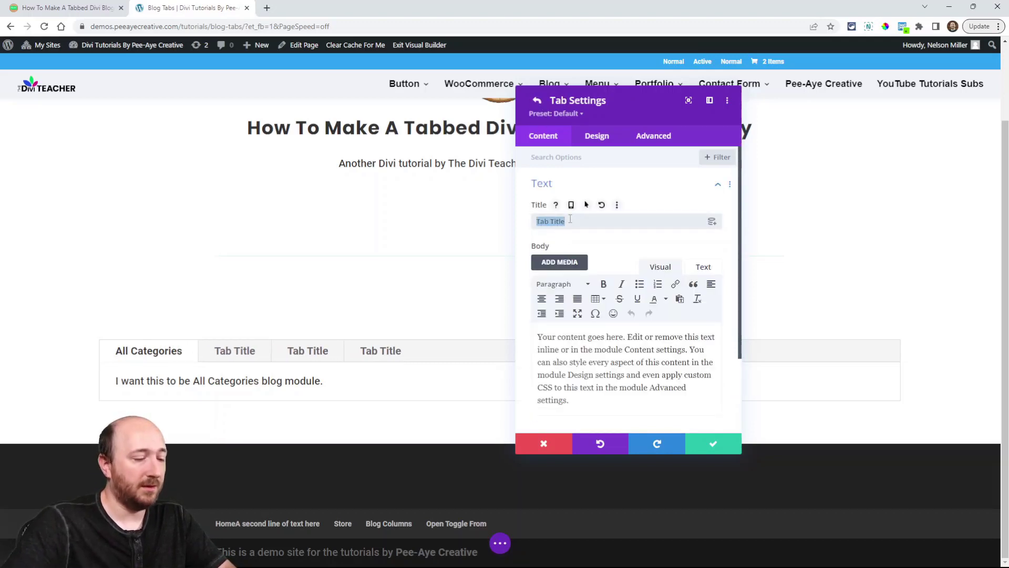
pyautogui.write('Cats')
pyautogui.click(537, 100)
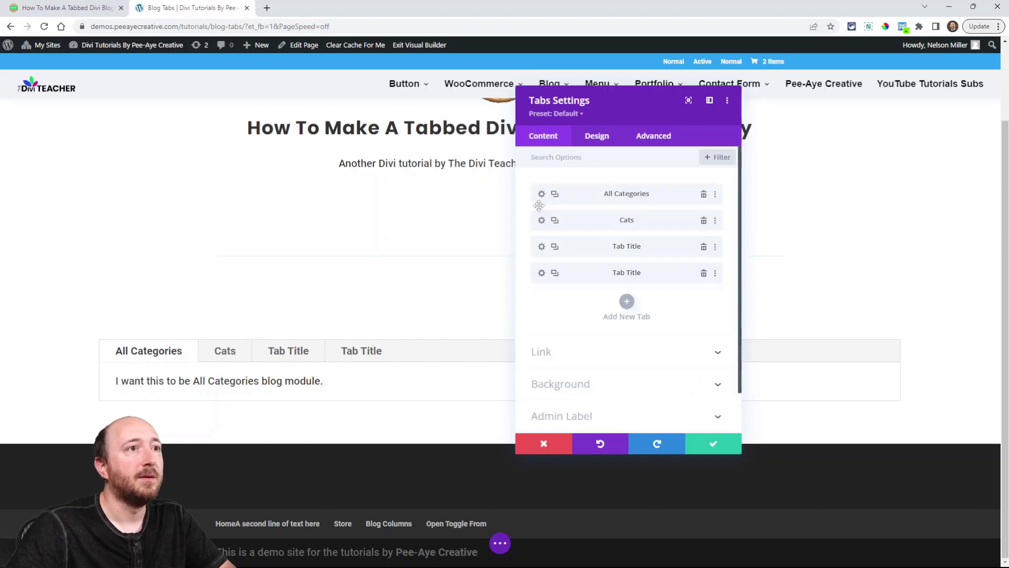
# Step: Set the third tab's title to "Nature" and return to the tab list
pyautogui.click(542, 247)
pyautogui.tripleClick(575, 214)
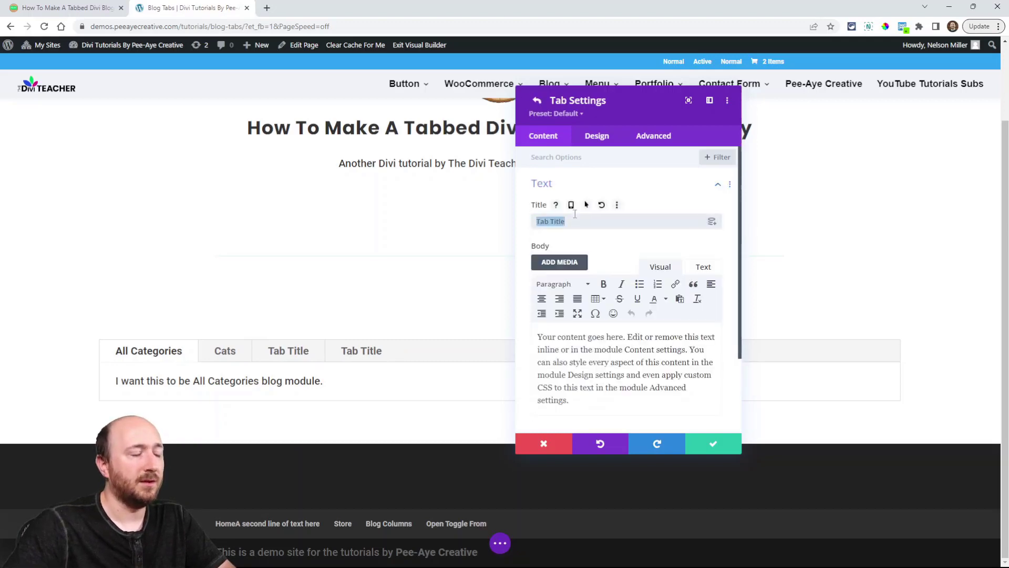
pyautogui.write('Nature')
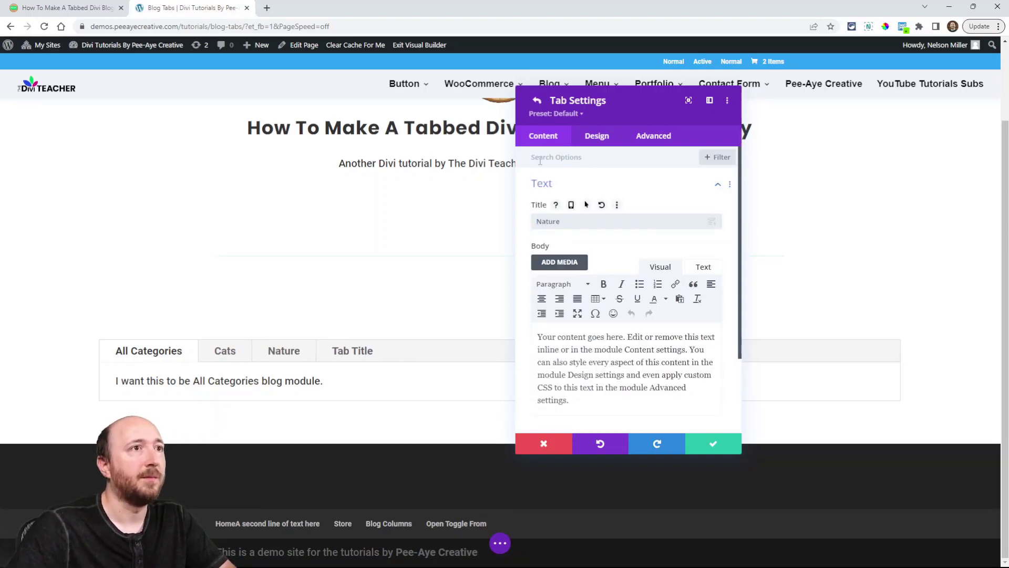
pyautogui.click(537, 100)
# Step: Set the fourth tab's title to "People" and save the Tabs module settings
pyautogui.click(540, 272)
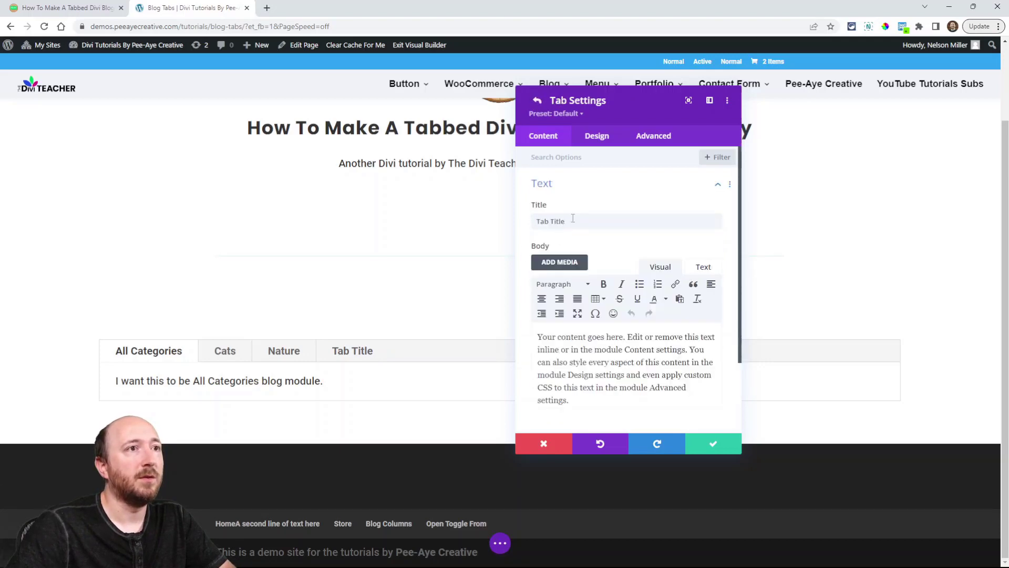
pyautogui.tripleClick(565, 222)
pyautogui.write('People')
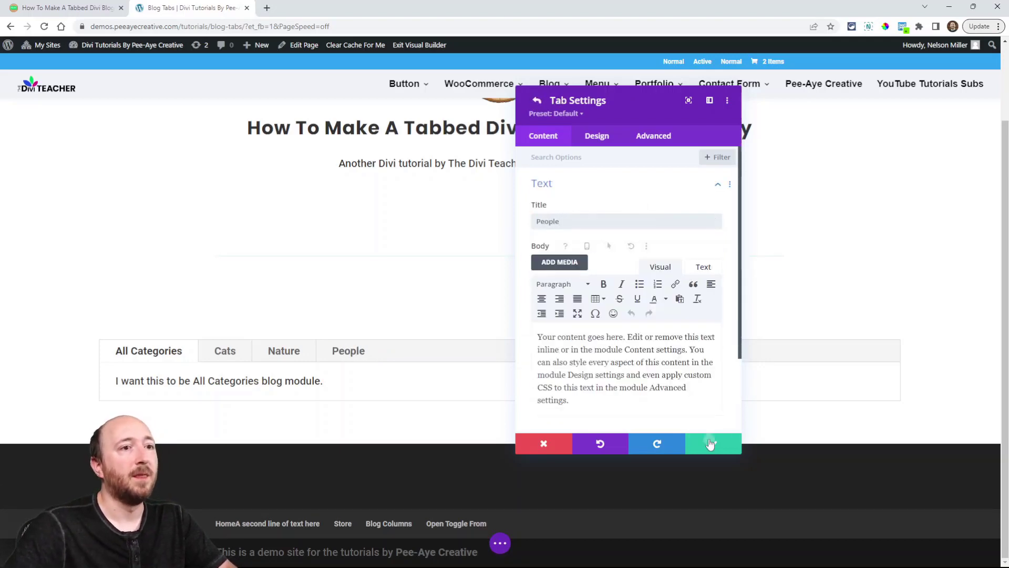
pyautogui.click(709, 444)
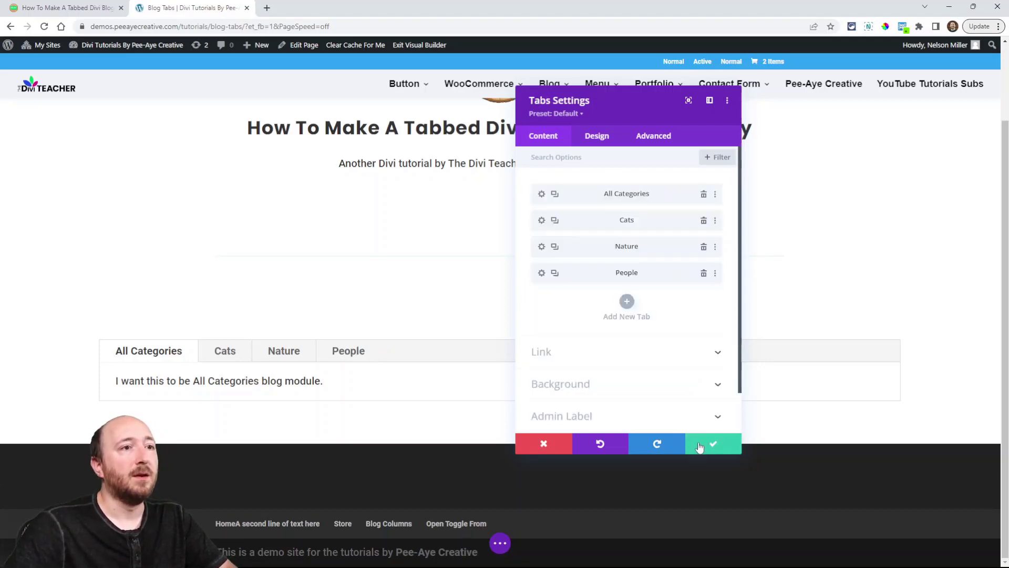
pyautogui.click(707, 446)
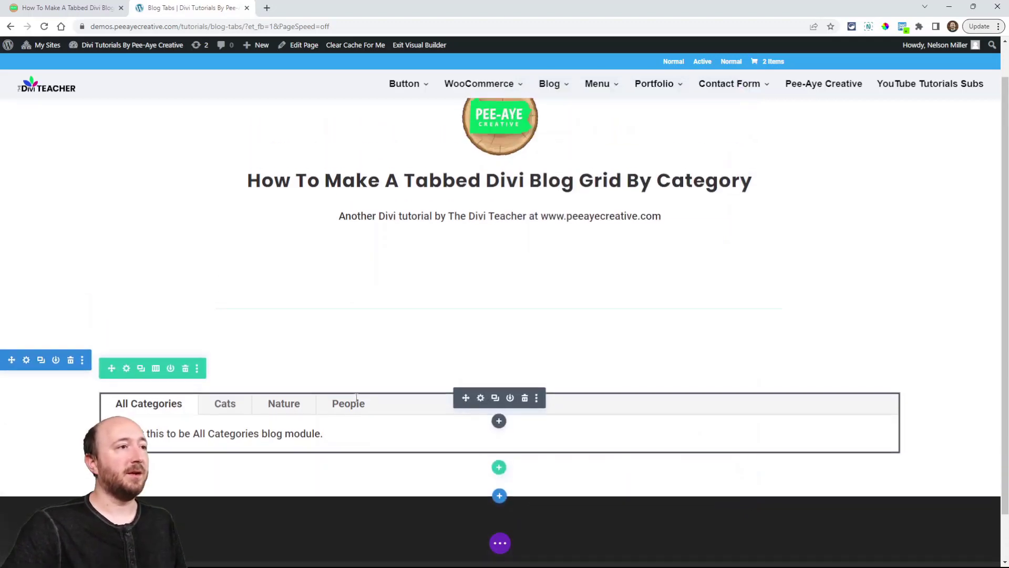
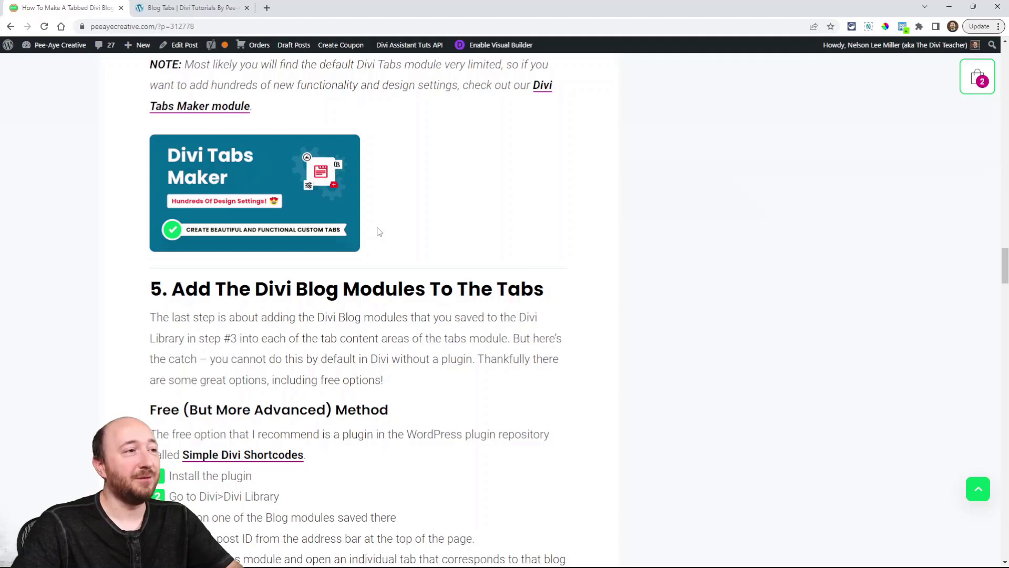
# Step: Review the tutorial article's free Simple Divi Shortcodes method for adding the blog modules to the tabs
pyautogui.scroll(-4, 401, 258)
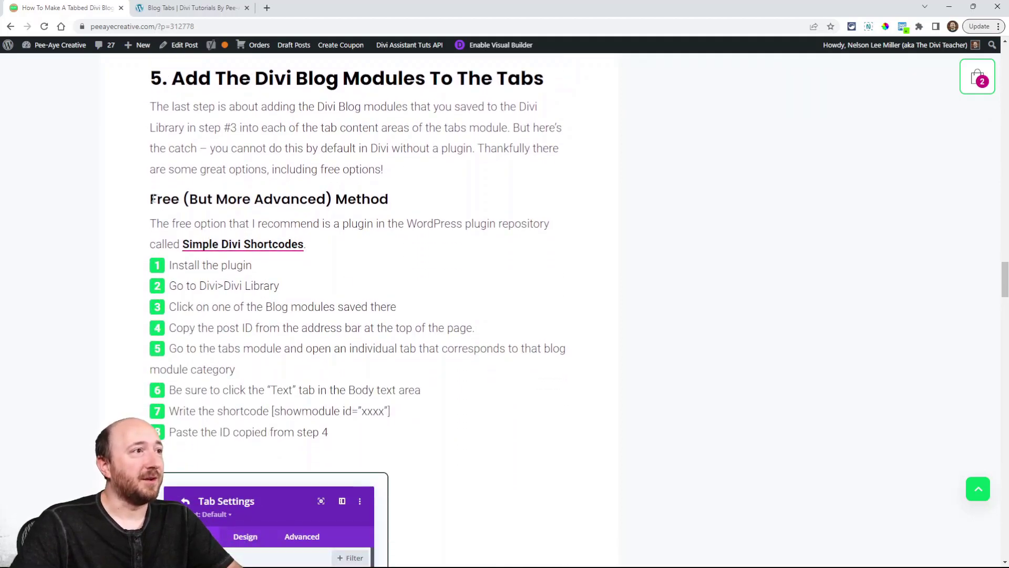
pyautogui.moveTo(151, 199); pyautogui.dragTo(396, 203)
pyautogui.click(365, 203)
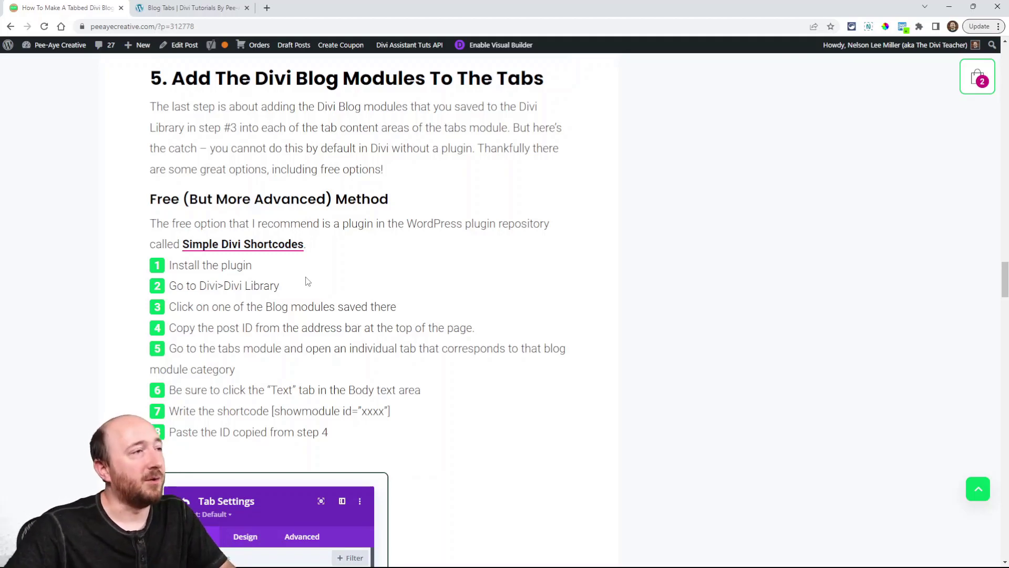
pyautogui.tripleClick(194, 267)
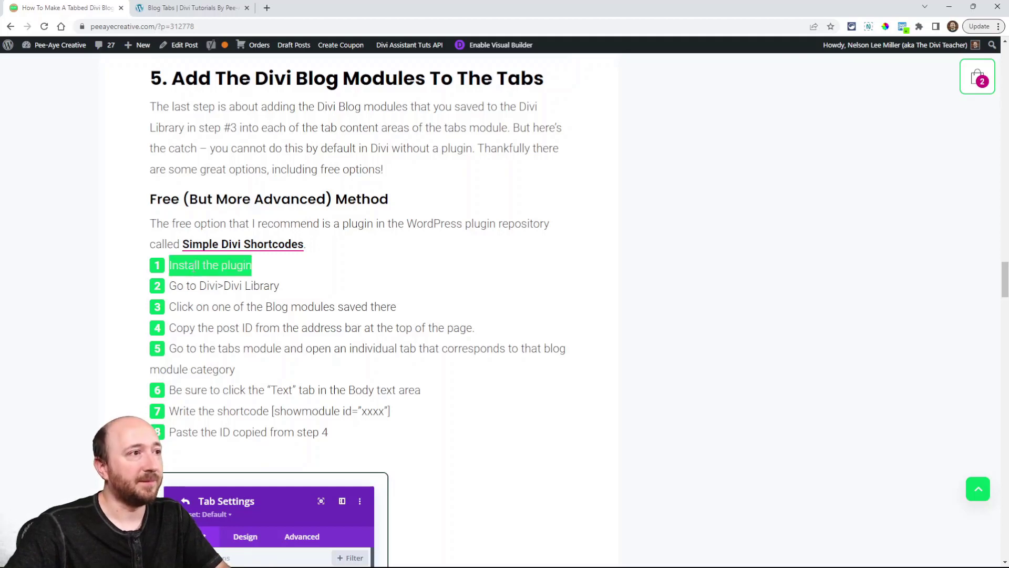
pyautogui.tripleClick(226, 284)
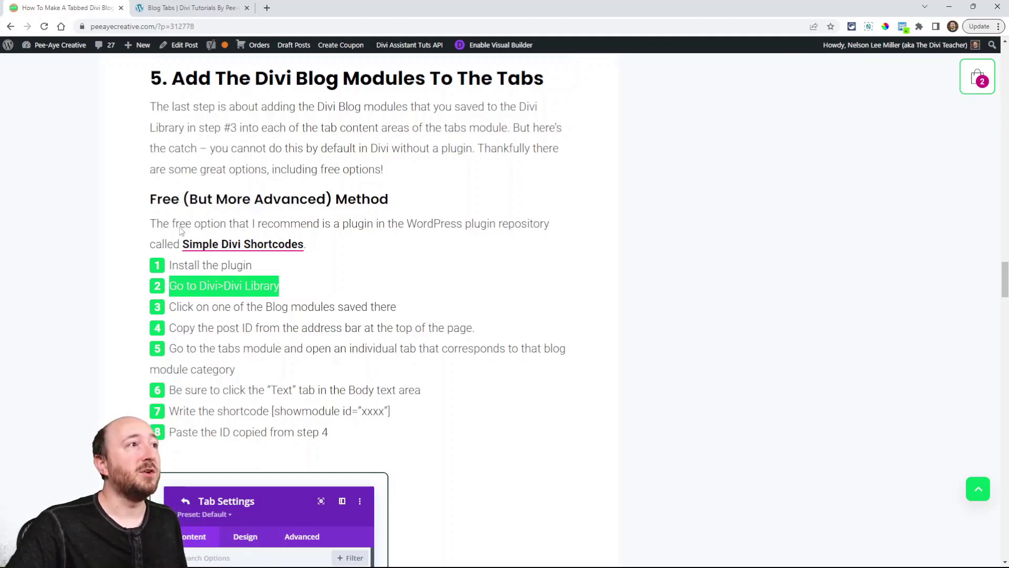
# Step: Open the demo site's dashboard in a separate browser tab beside the tutorial and go to the Divi Library
pyautogui.click(166, 11)
pyautogui.moveTo(125, 51)
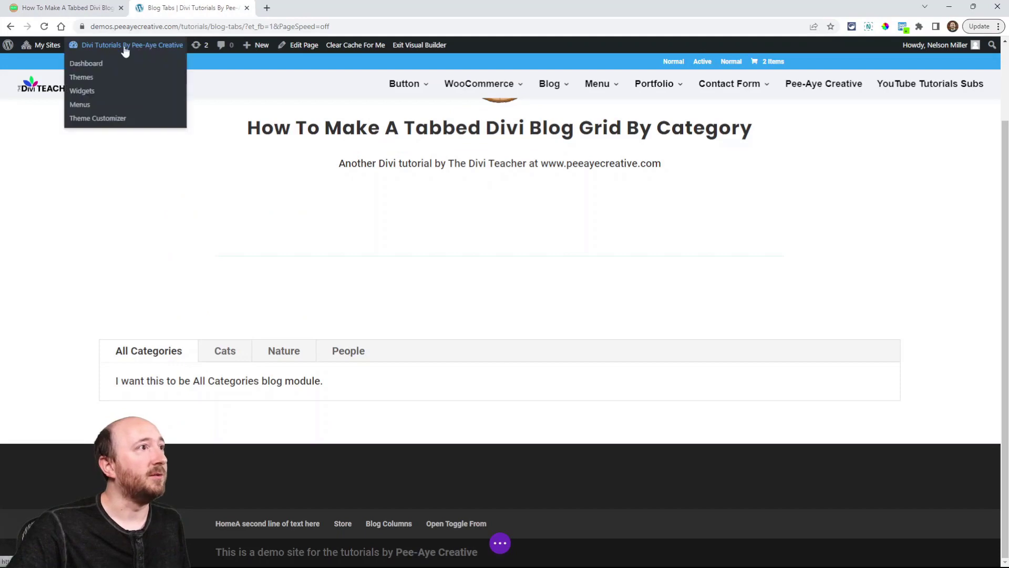
pyautogui.middleClick(100, 64)
pyautogui.moveTo(295, 7); pyautogui.dragTo(206, 8)
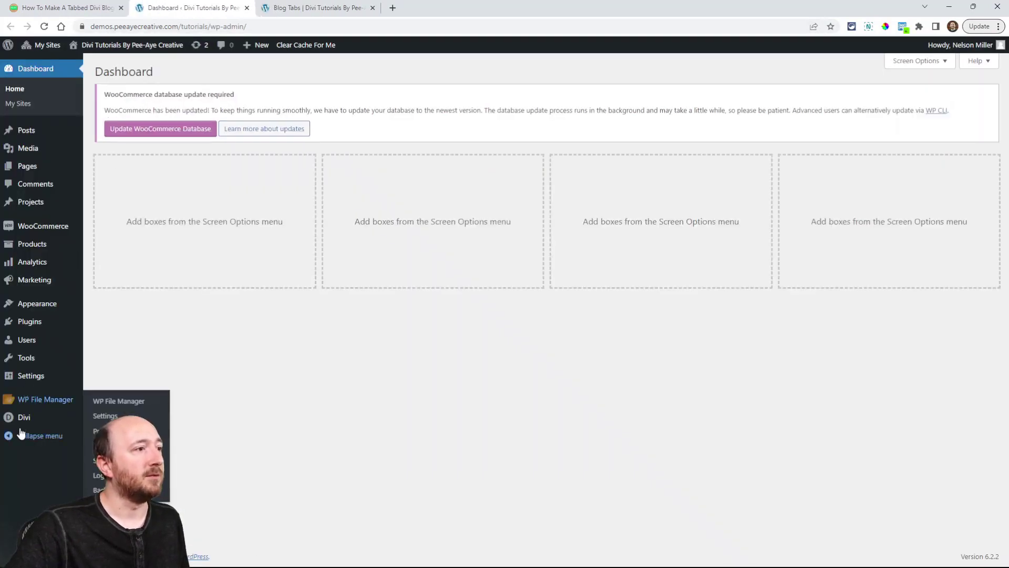
pyautogui.click(100, 478)
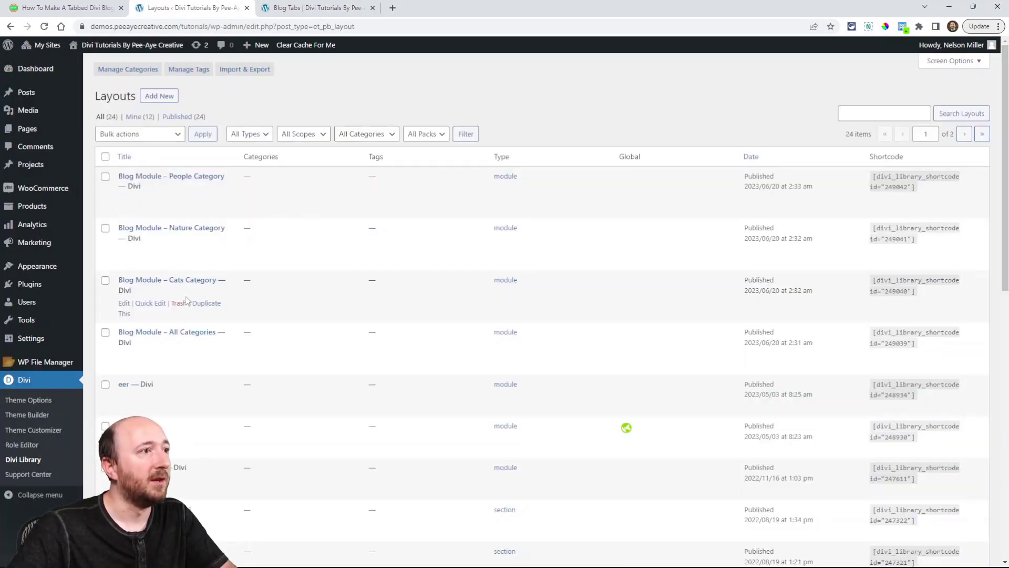
# Step: Open the "Blog Module – All Categories" layout for editing and select the post ID in its web address
pyautogui.click(154, 336)
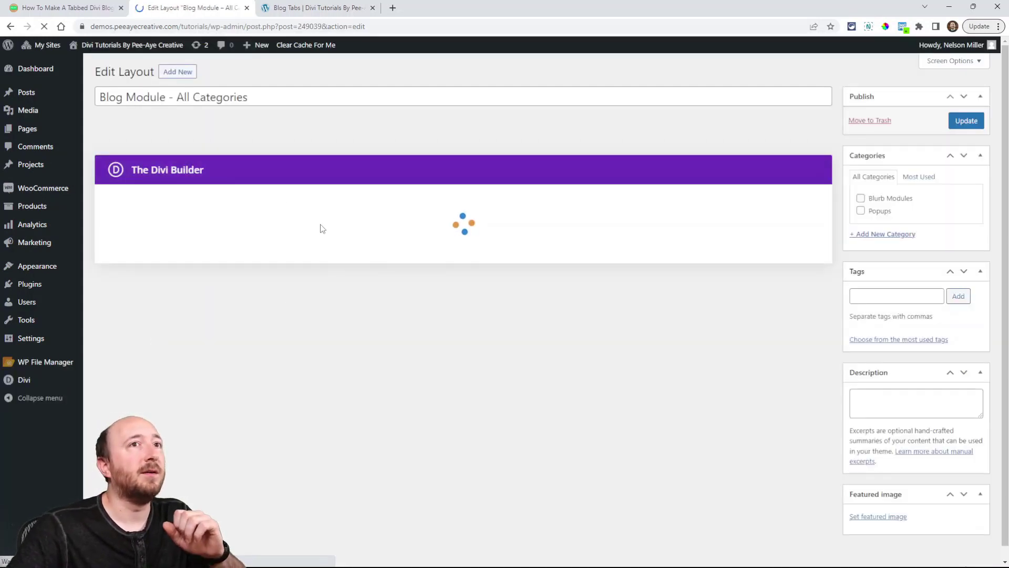
pyautogui.click(172, 26)
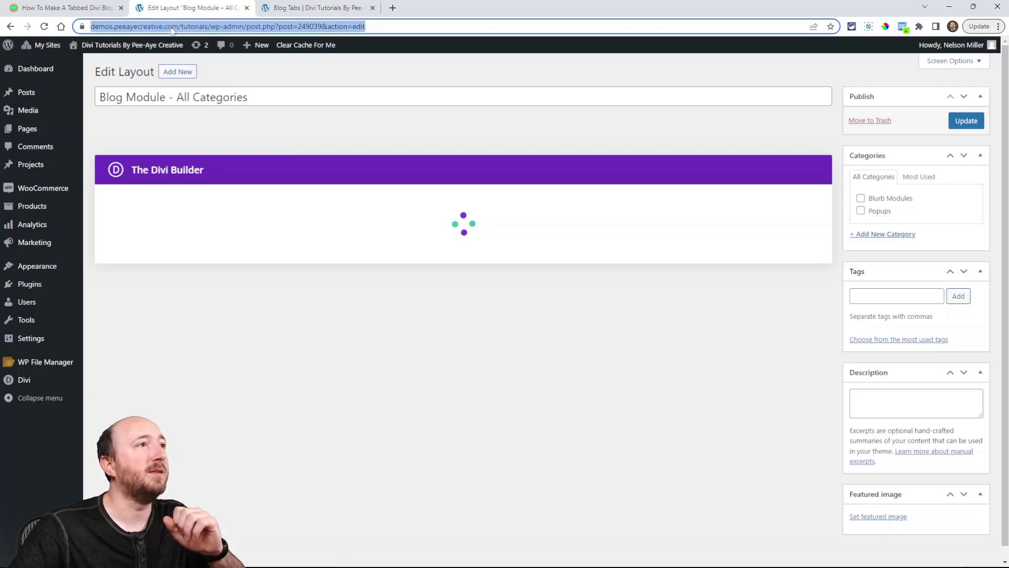
pyautogui.click(414, 29)
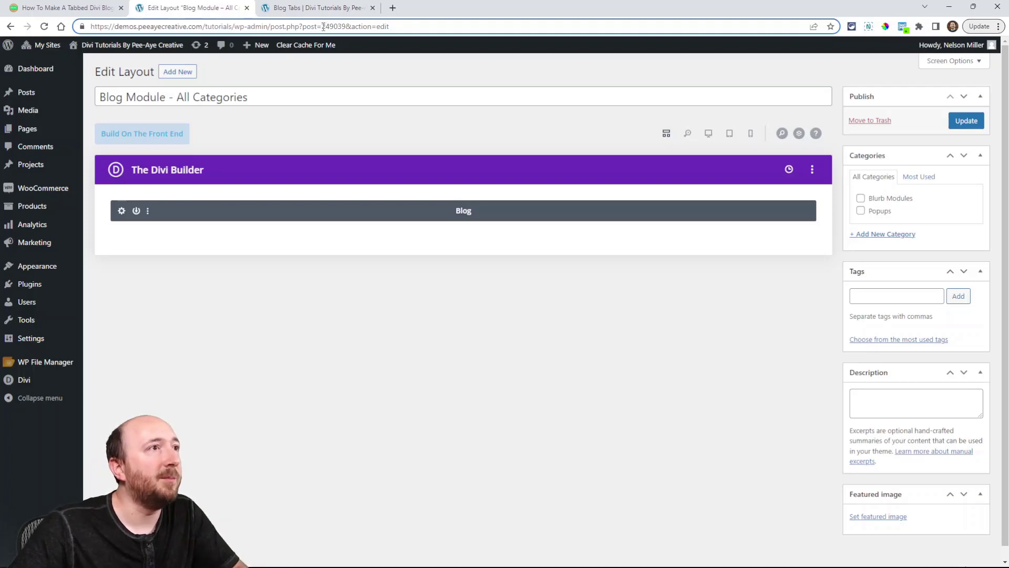
pyautogui.moveTo(322, 27); pyautogui.dragTo(345, 28)
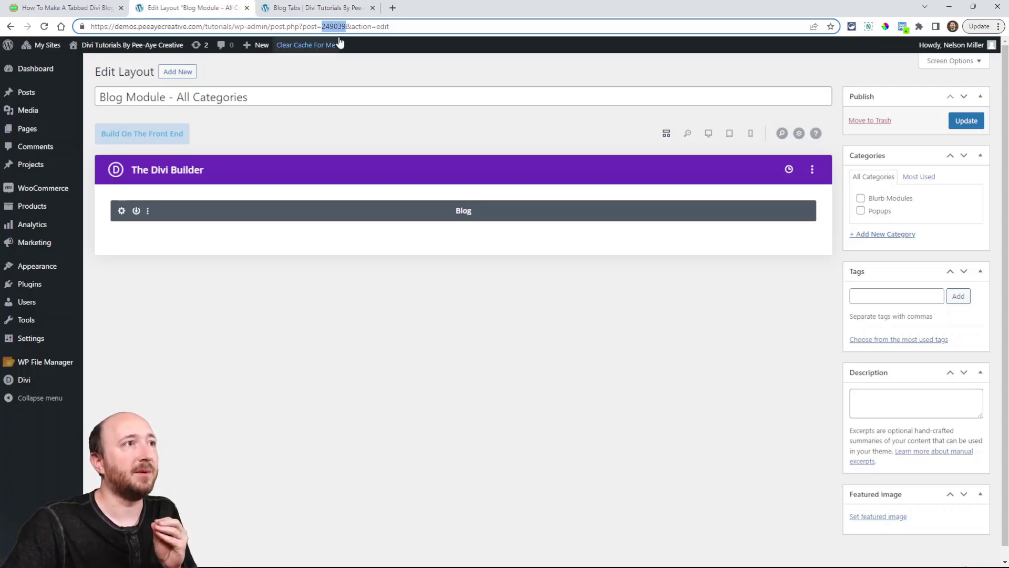
# Step: Copy the shortcode [showmodule id="xxxx"] from the instructions in the tutorial article
pyautogui.click(50, 10)
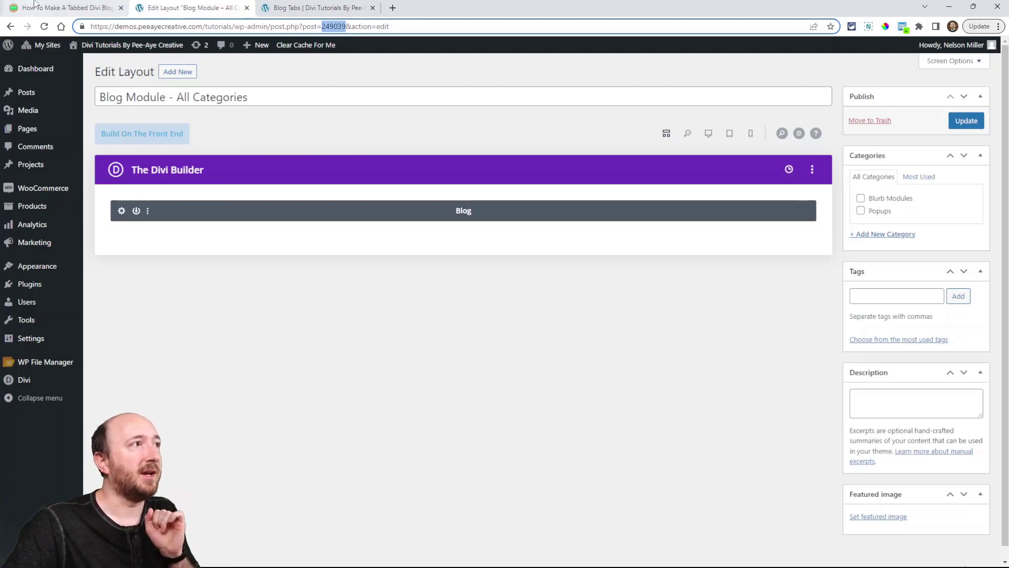
pyautogui.scroll(-1, 252, 265)
pyautogui.scroll(-2, 202, 270)
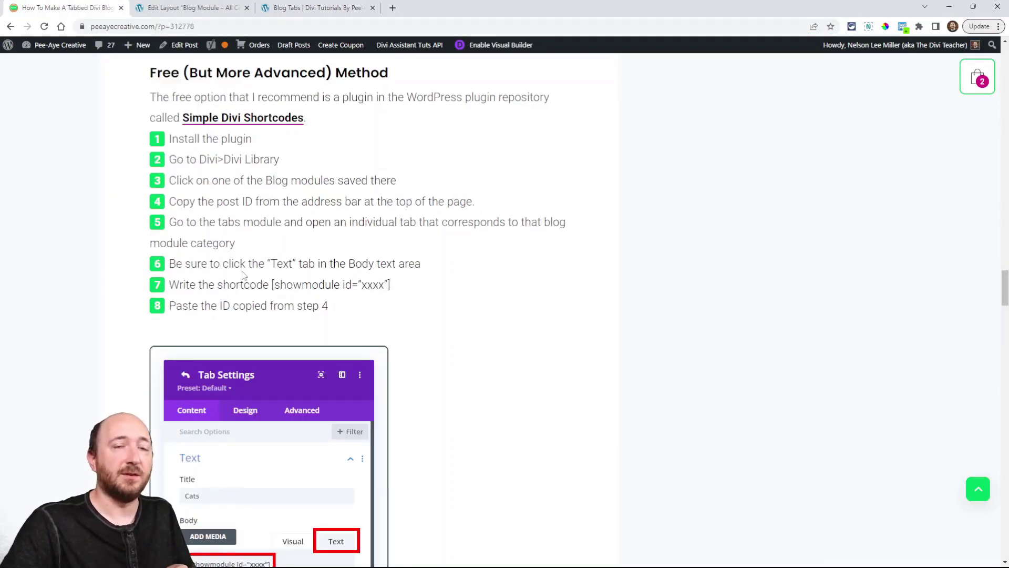
pyautogui.moveTo(405, 289); pyautogui.dragTo(269, 284)
pyautogui.hotkey('ctrl', 'c')
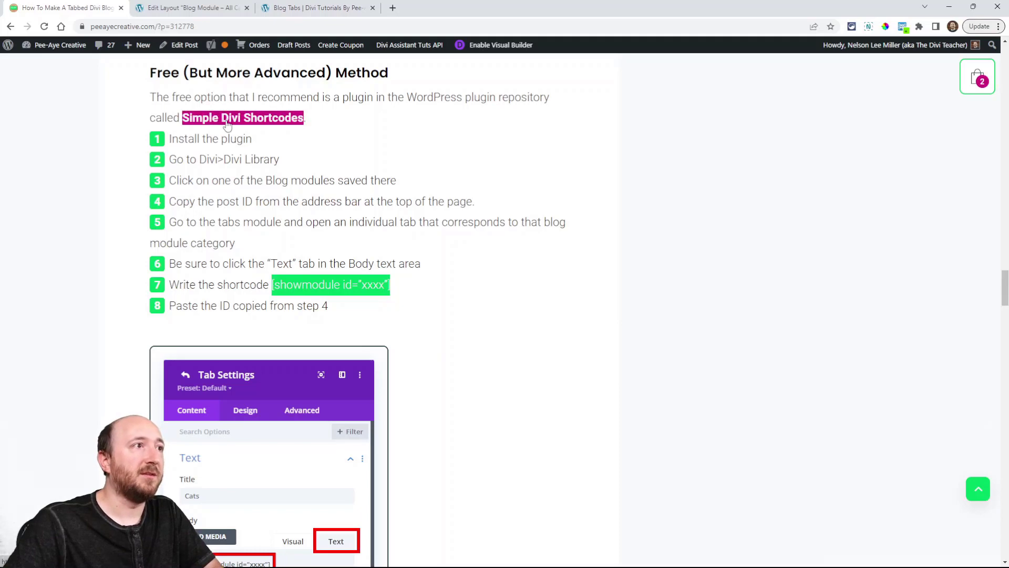
# Step: On the Blog Tabs page, replace the All Categories tab's body with the copied [showmodule id="xxxx"] shortcode in text mode
pyautogui.click(300, 8)
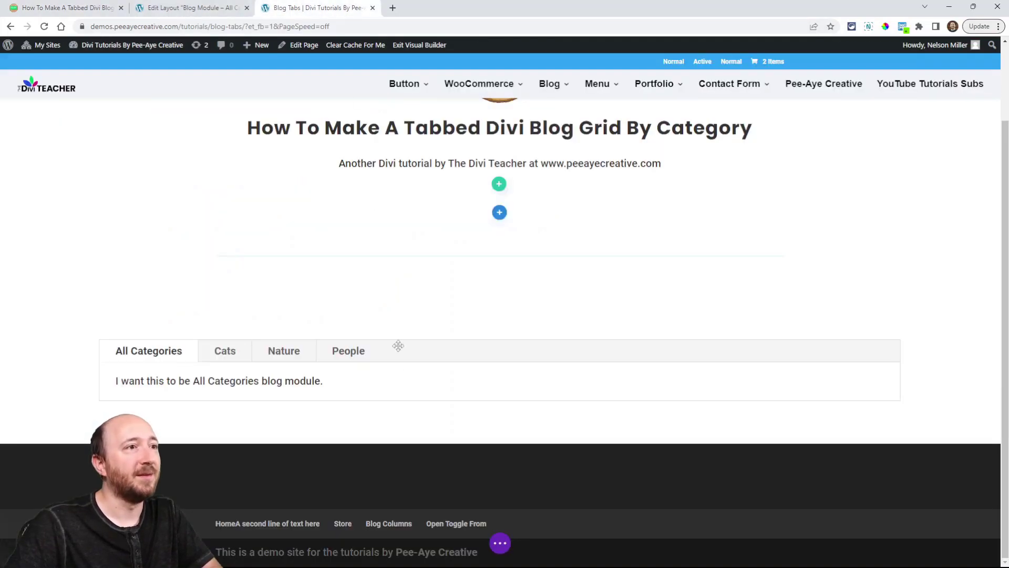
pyautogui.click(480, 345)
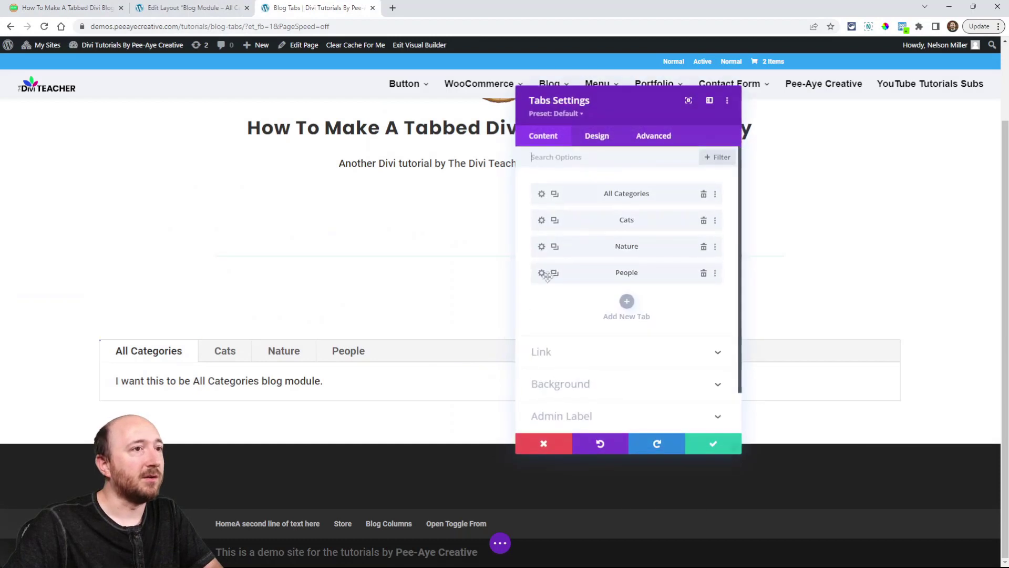
pyautogui.click(543, 195)
pyautogui.scroll(-1, 657, 221)
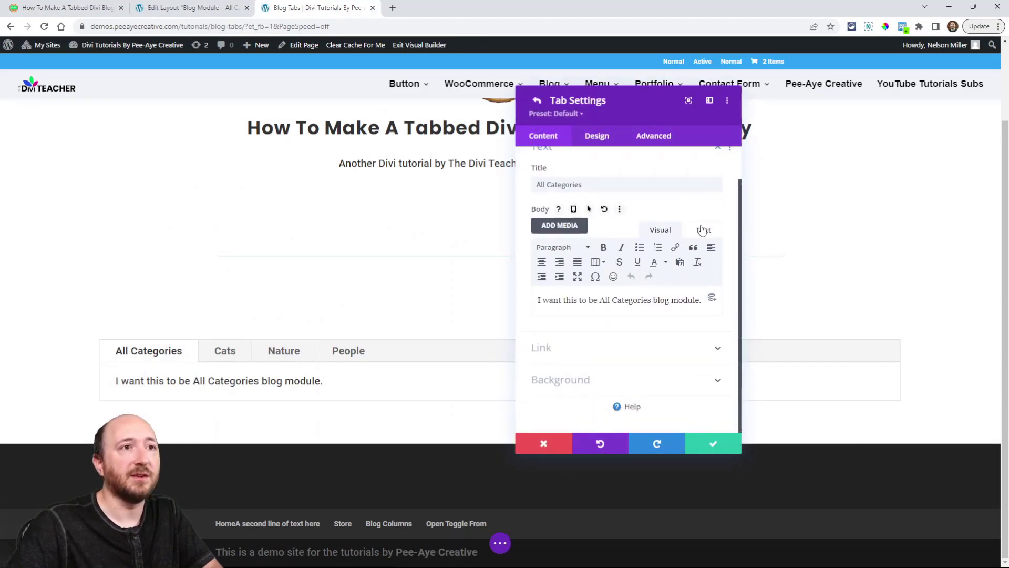
pyautogui.click(703, 231)
pyautogui.tripleClick(605, 255)
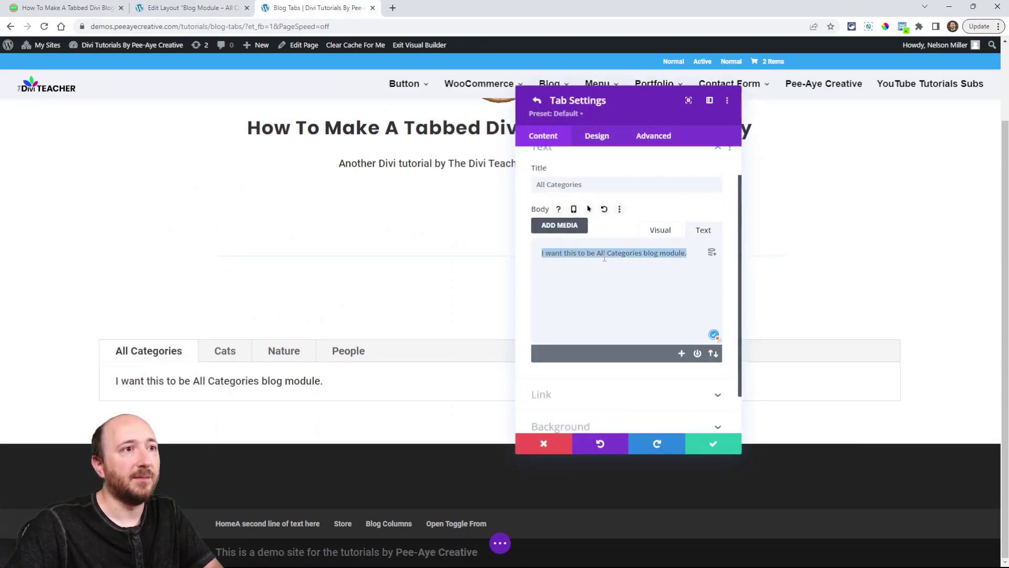
pyautogui.hotkey('ctrl', 'v')
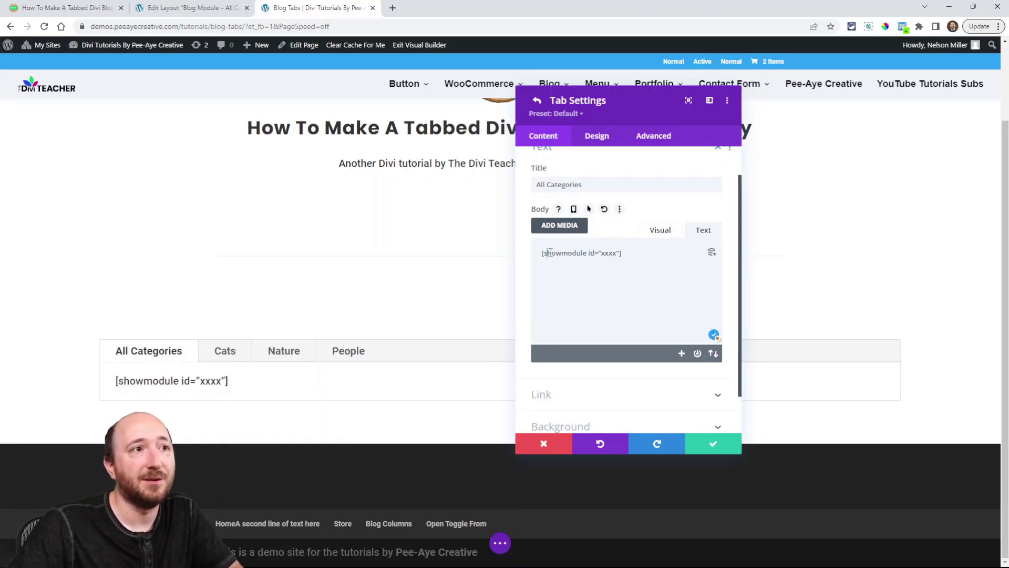
# Step: Replace the xxxx placeholder in the All Categories tab's shortcode with the layout's copied post ID 249039 and save the tab
pyautogui.moveTo(545, 253)
pyautogui.mouseDown()
pyautogui.moveTo(586, 253)
pyautogui.moveTo(543, 253)
pyautogui.mouseUp()
pyautogui.click(587, 253)
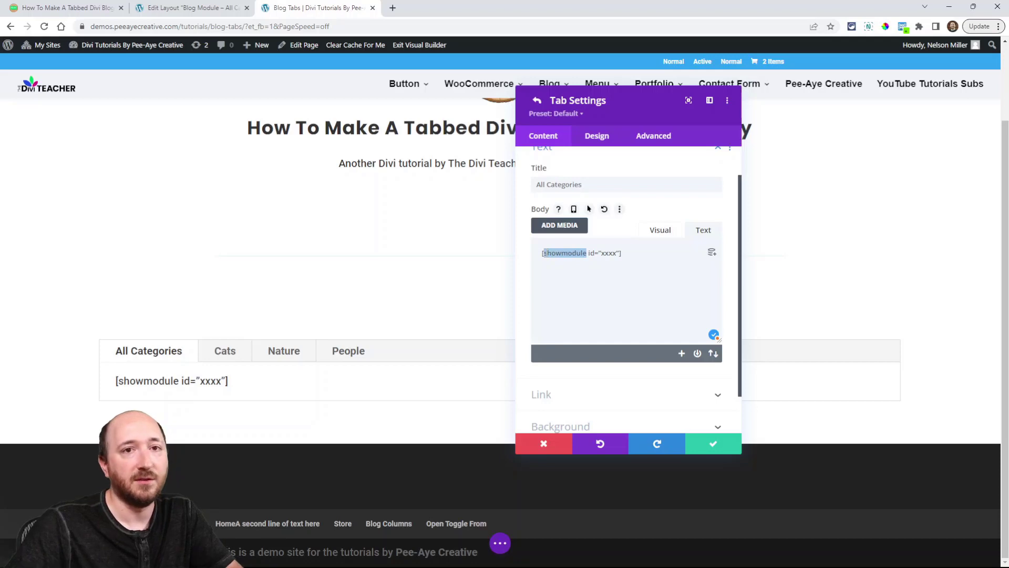
pyautogui.click(562, 253)
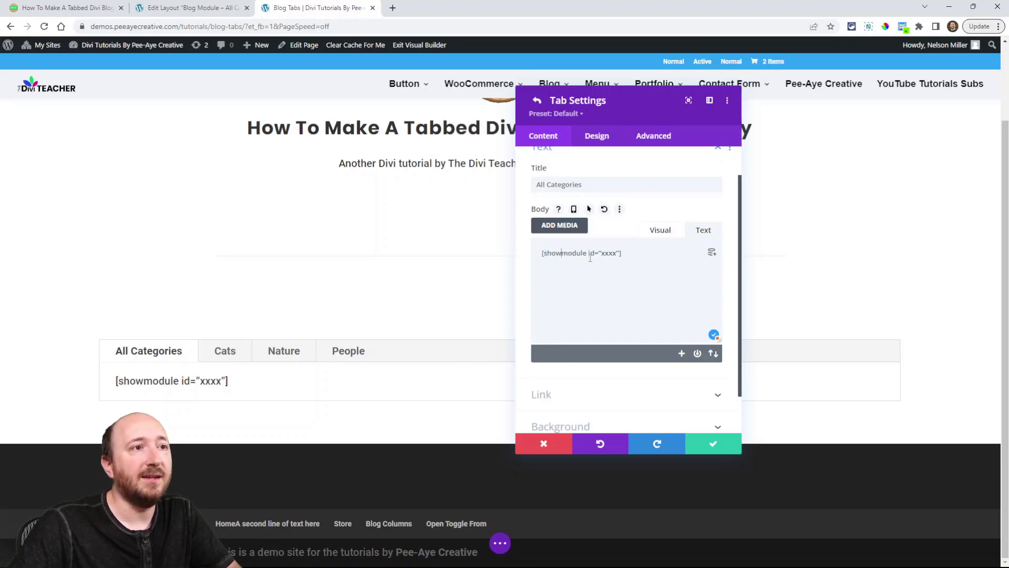
pyautogui.doubleClick(610, 253)
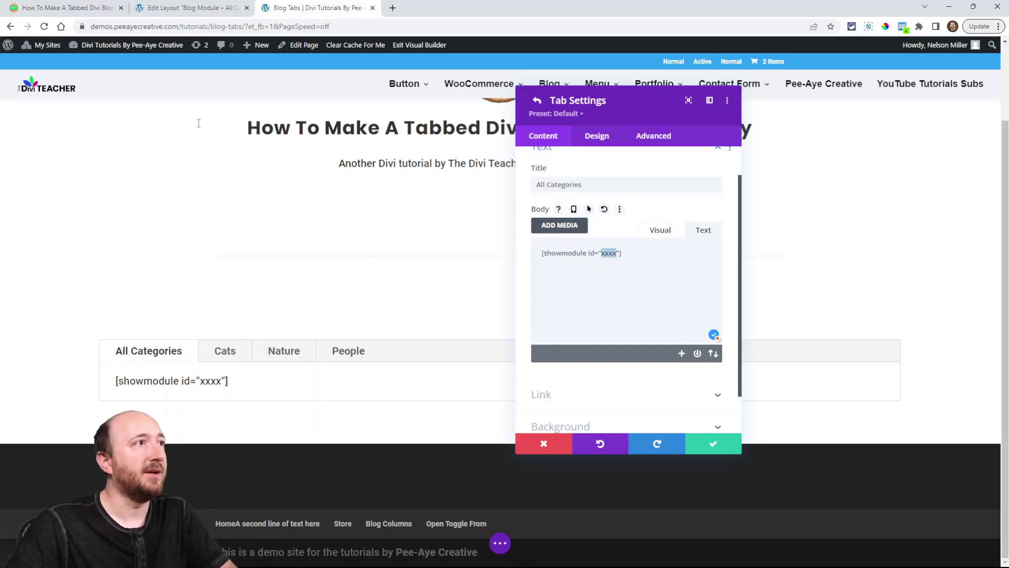
pyautogui.click(176, 9)
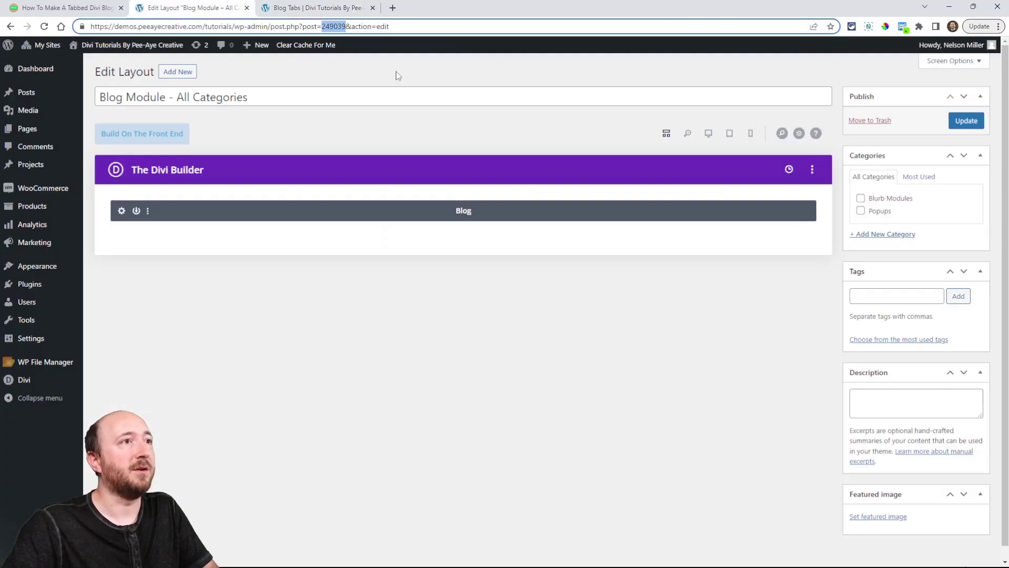
pyautogui.doubleClick(333, 26)
pyautogui.hotkey('ctrl', 'c')
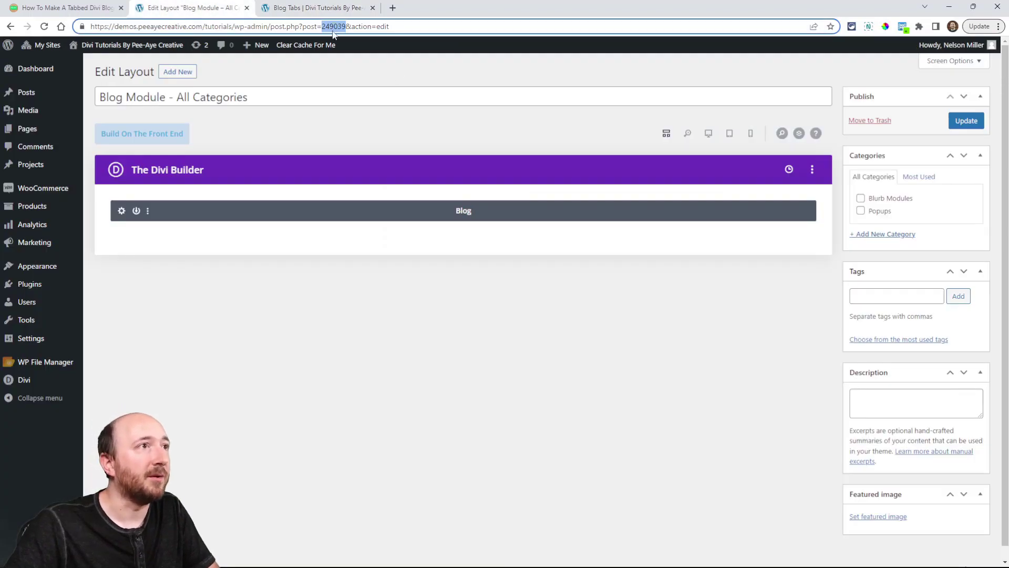
pyautogui.click(303, 9)
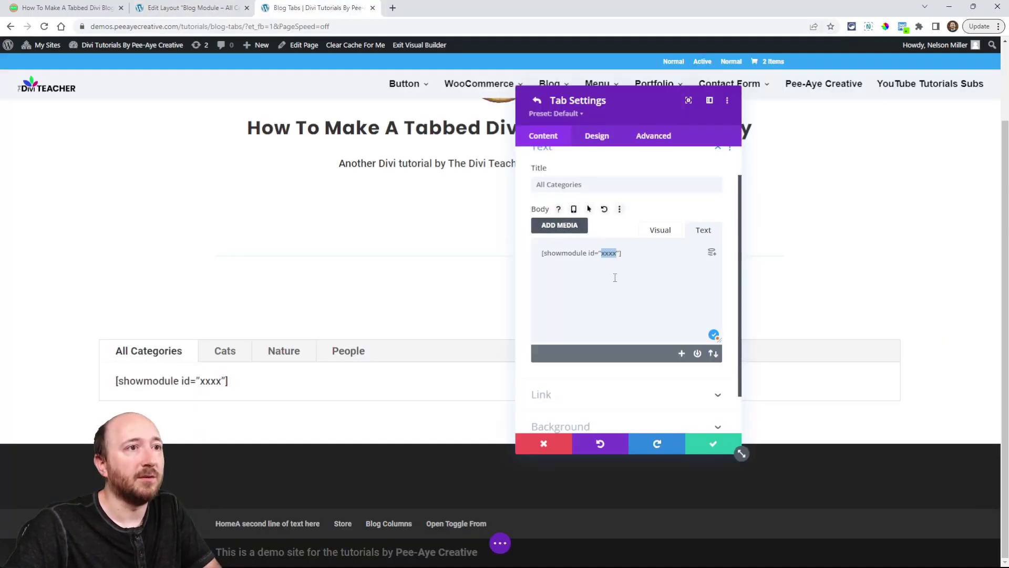
pyautogui.hotkey('ctrl', 'v')
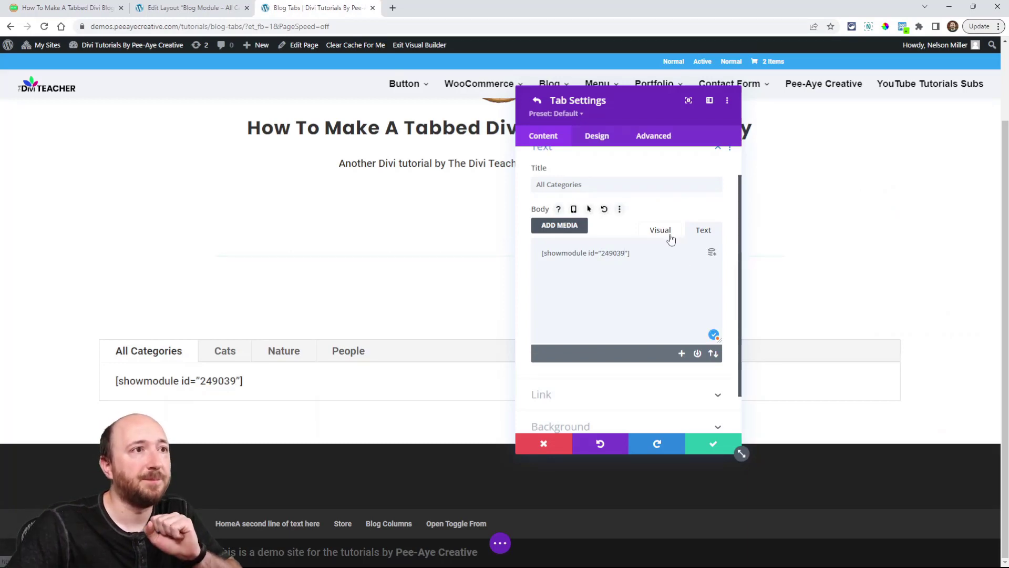
pyautogui.click(710, 444)
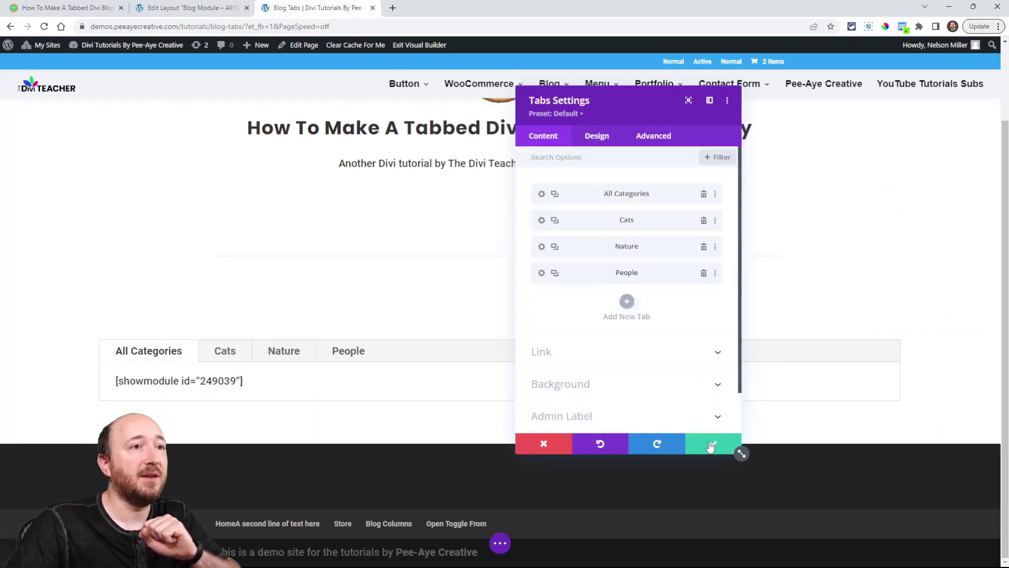
# Step: Open the Cats tab's settings with its body in text mode
pyautogui.click(542, 220)
pyautogui.click(703, 266)
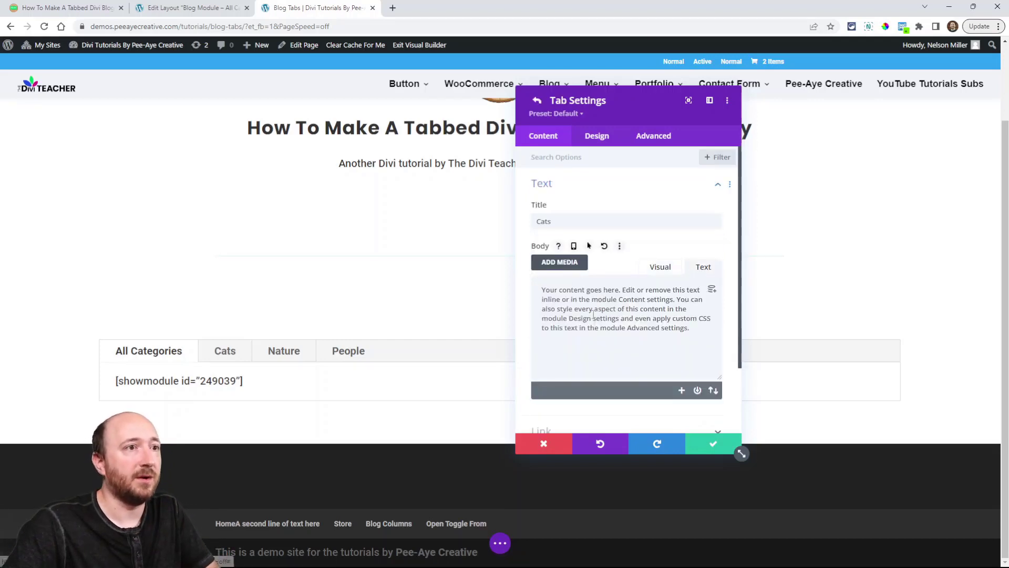
pyautogui.hotkey('ctrl', 'a')
pyautogui.hotkey('ctrl', 'v')
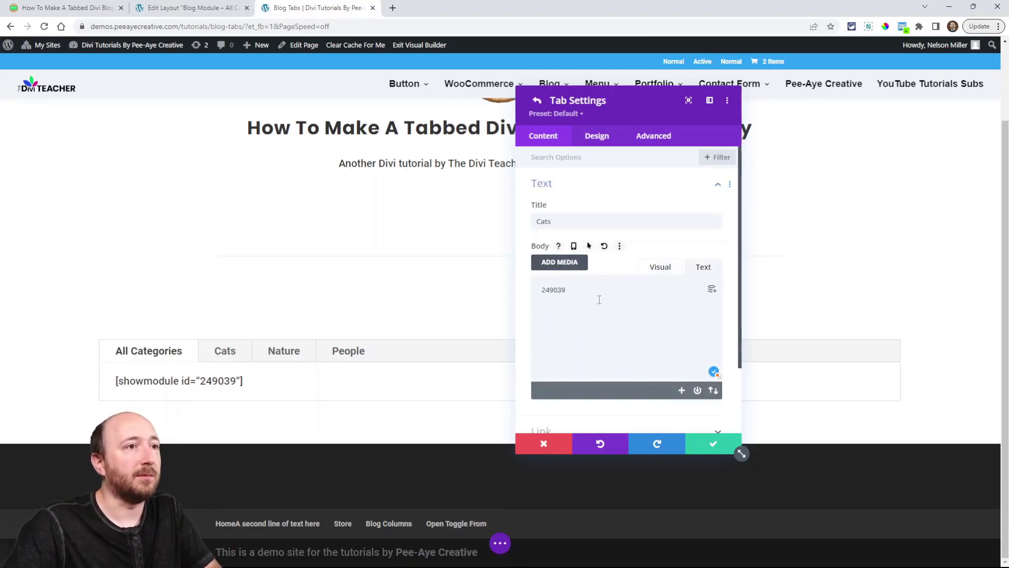
pyautogui.hotkey('ctrl', 'z')
# Step: Copy [showmodule id="xxxx"] from the tutorial article and replace the Cats tab's body with it
pyautogui.hotkey('ctrl', '1')
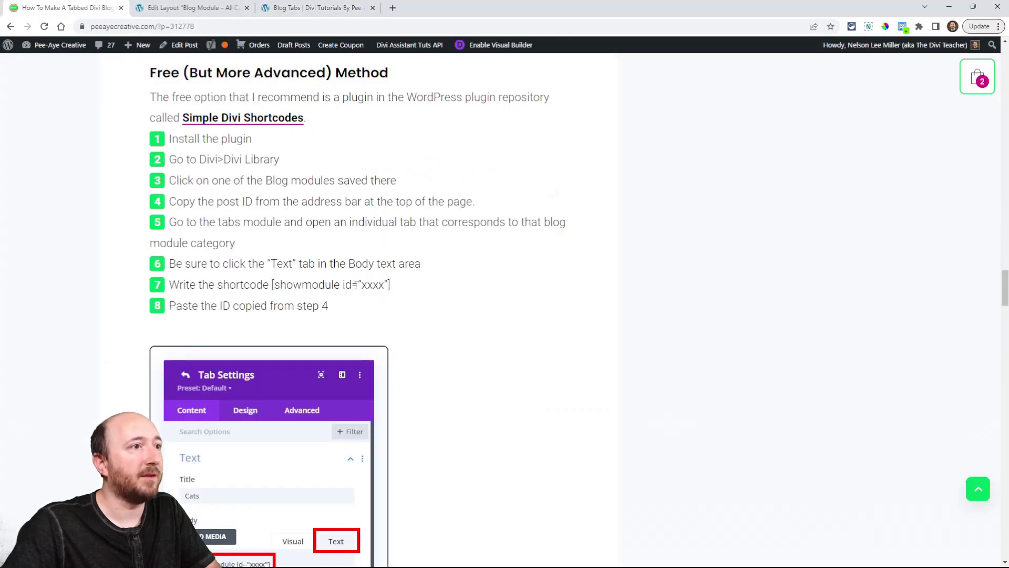
pyautogui.tripleClick(355, 284)
pyautogui.moveTo(405, 287); pyautogui.dragTo(271, 284)
pyautogui.hotkey('ctrl', 'c')
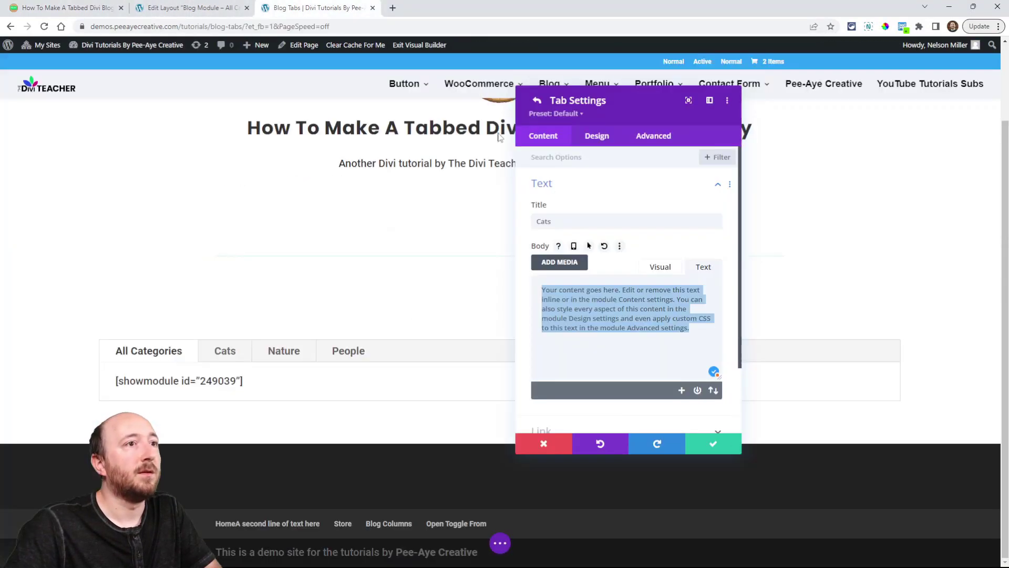
pyautogui.click(316, 7)
pyautogui.doubleClick(594, 299)
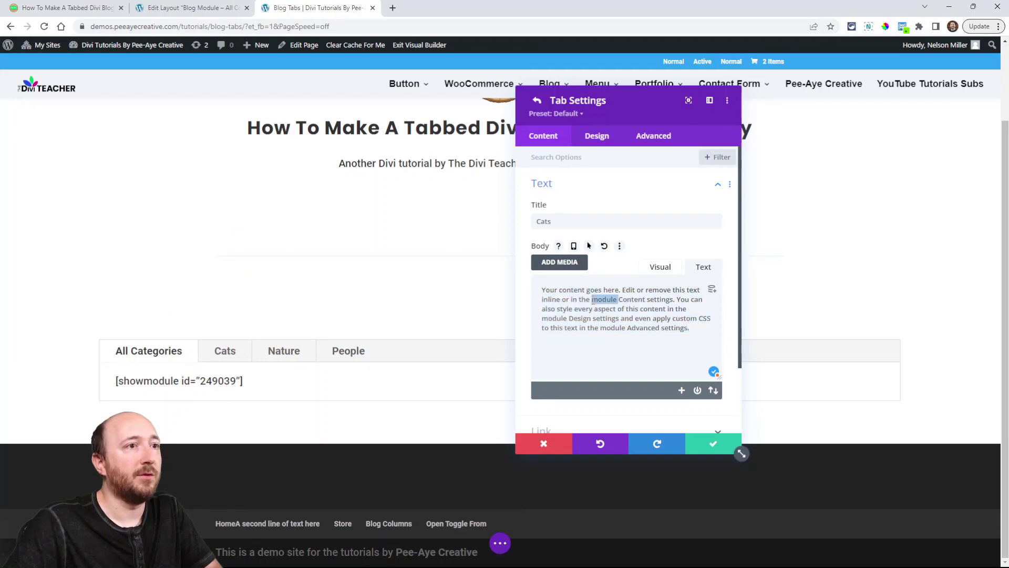
pyautogui.hotkey('ctrl', 'v')
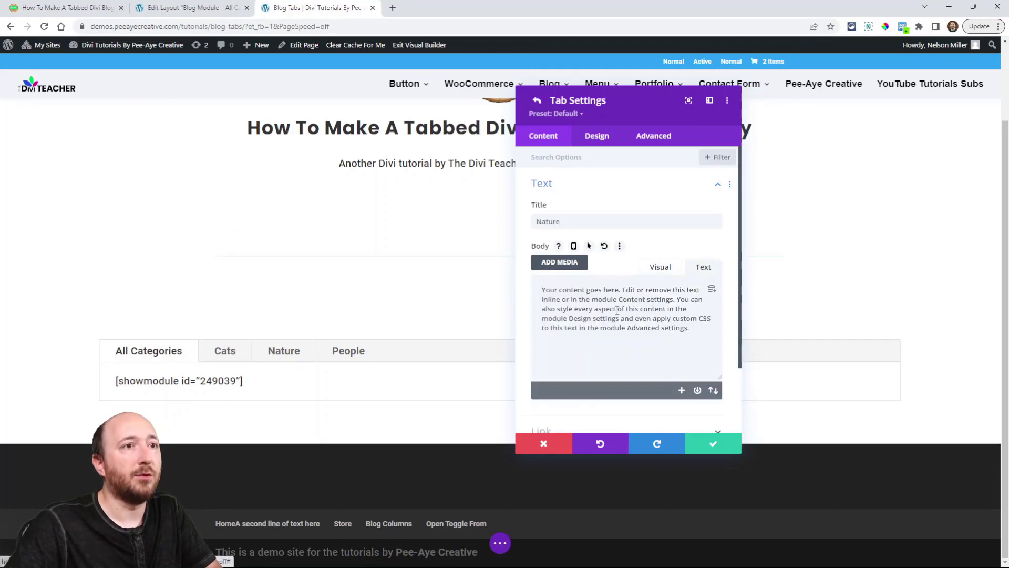
# Step: Replace the Nature tab's placeholder body with the [showmodule id="xxxx"] shortcode and return to the tab list
pyautogui.tripleClick(582, 309)
pyautogui.hotkey('ctrl', 'v')
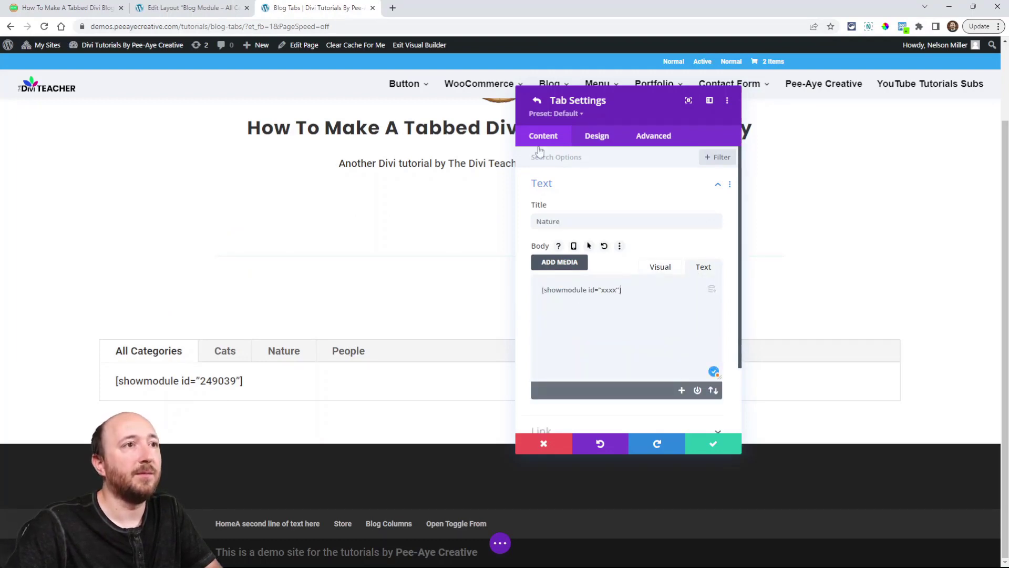
pyautogui.click(536, 100)
# Step: Replace the People tab's placeholder body with the [showmodule id="xxxx"] shortcode in text mode and return to the tab list
pyautogui.click(542, 274)
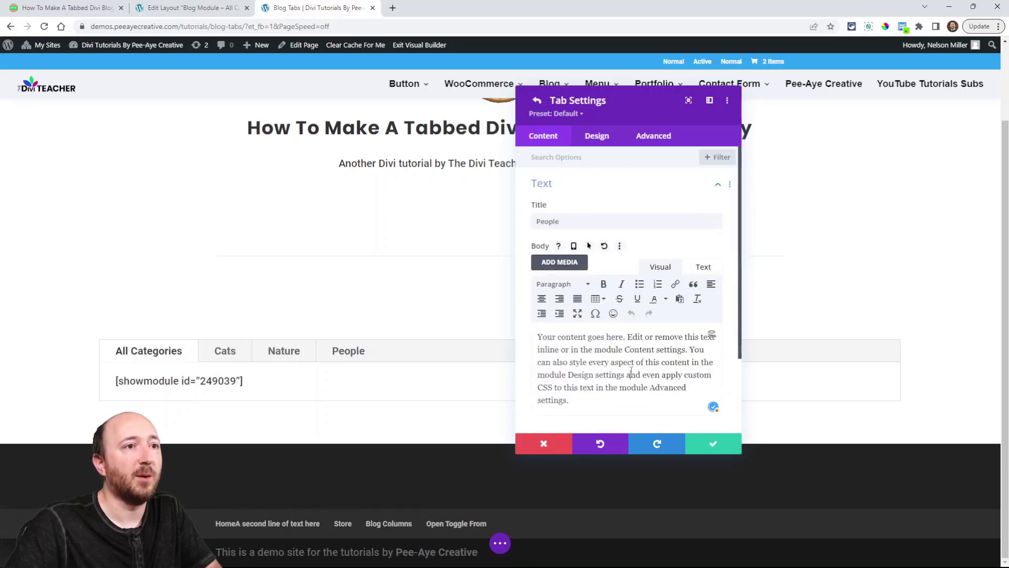
pyautogui.tripleClick(707, 402)
pyautogui.click(696, 270)
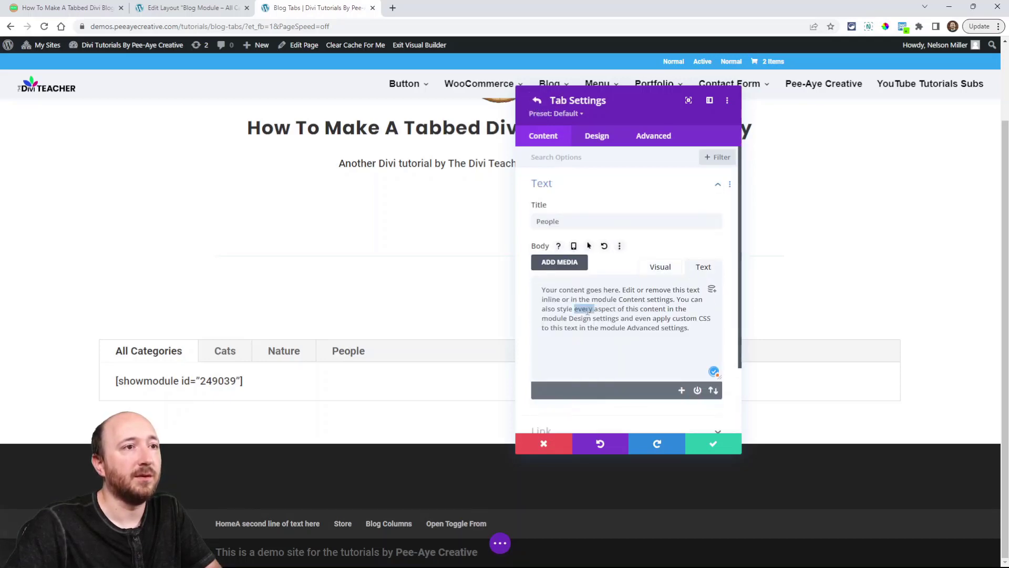
pyautogui.tripleClick(583, 308)
pyautogui.hotkey('ctrl', 'v')
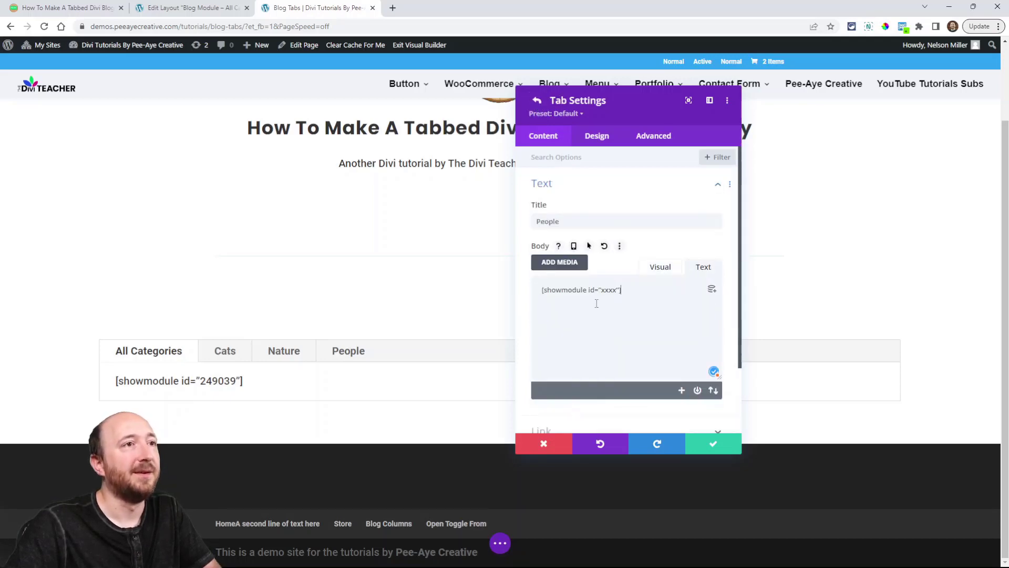
pyautogui.click(536, 100)
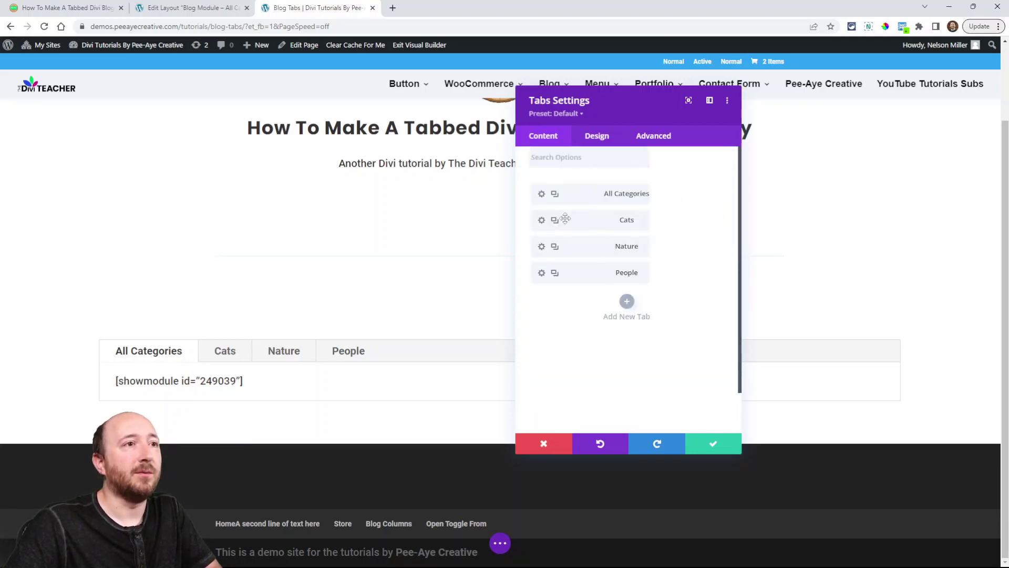
# Step: Reopen the Cats tab's settings and copy the post ID of the "Blog Module – Cats Category" layout from the Divi Library
pyautogui.click(541, 220)
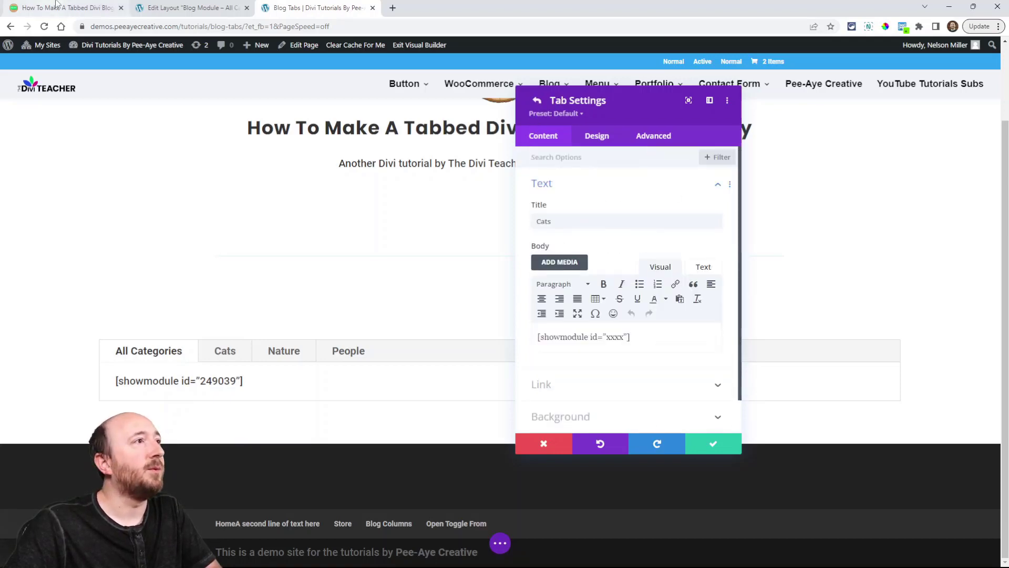
pyautogui.click(189, 7)
pyautogui.hotkey('alt', 'Left')
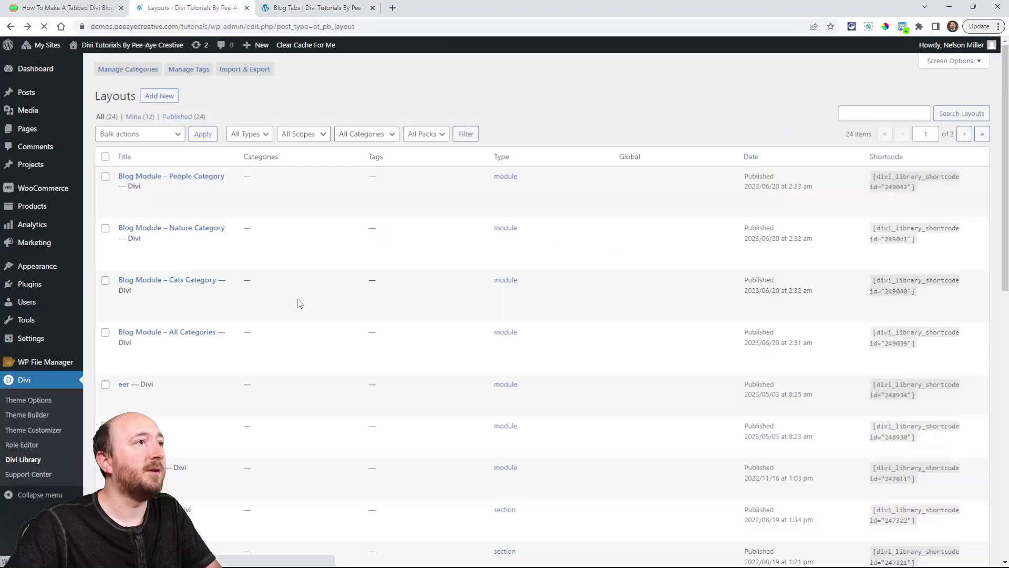
pyautogui.click(190, 282)
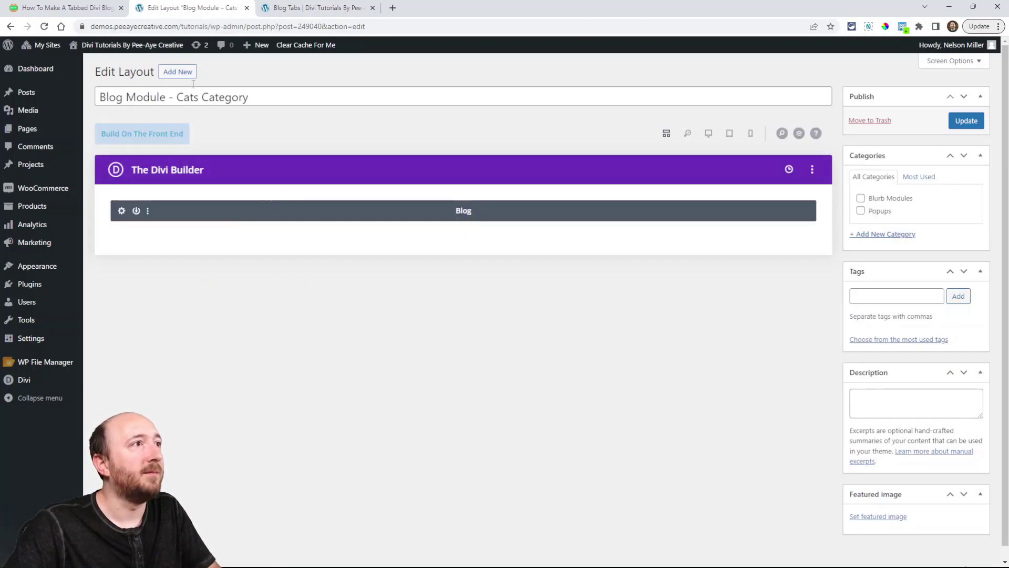
pyautogui.doubleClick(309, 26)
pyautogui.hotkey('ctrl', 'c')
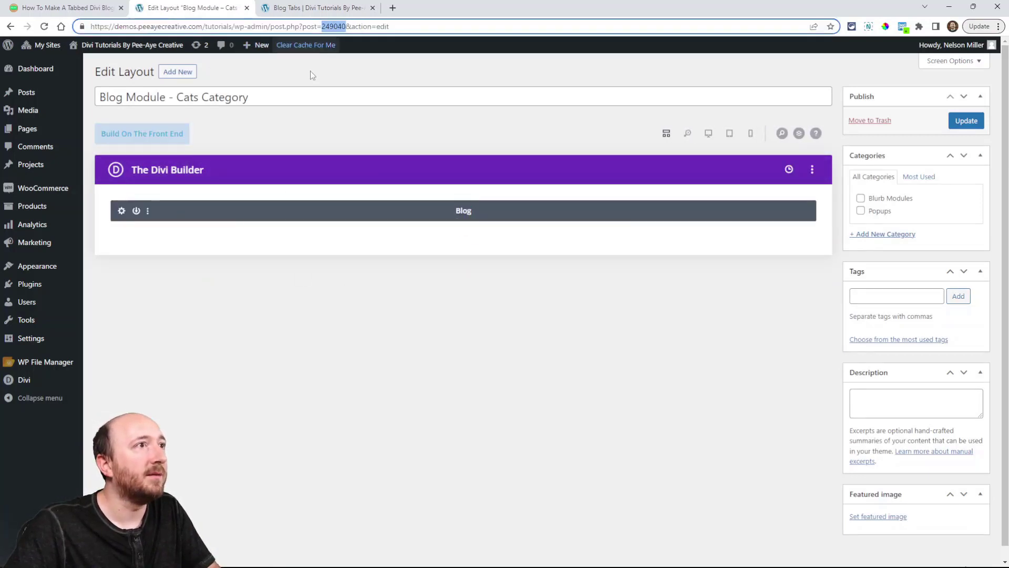
# Step: Replace the xxxx placeholder in the Cats tab's shortcode with 249040 and return to the tab list
pyautogui.click(289, 6)
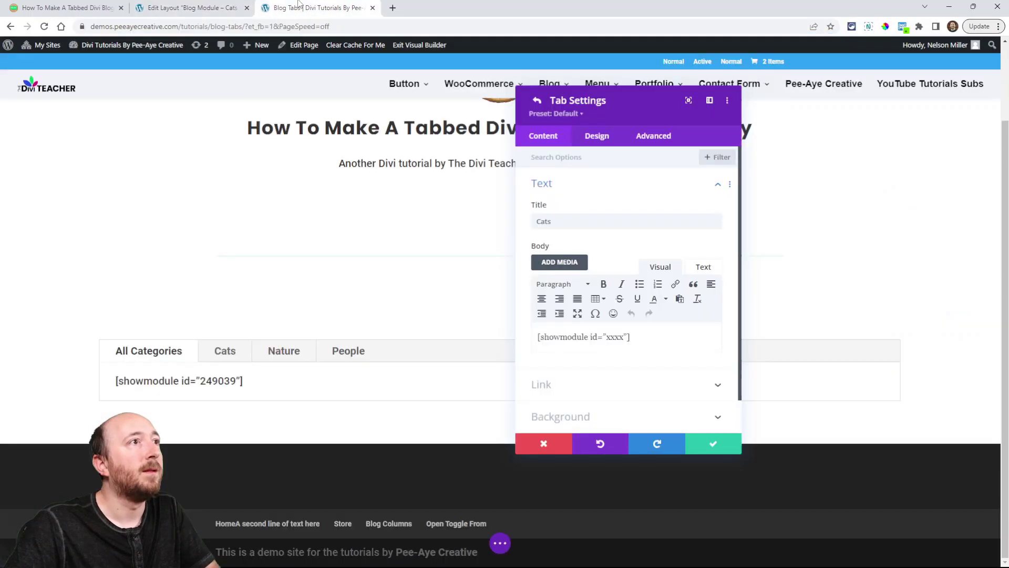
pyautogui.doubleClick(611, 337)
pyautogui.hotkey('ctrl', 'v')
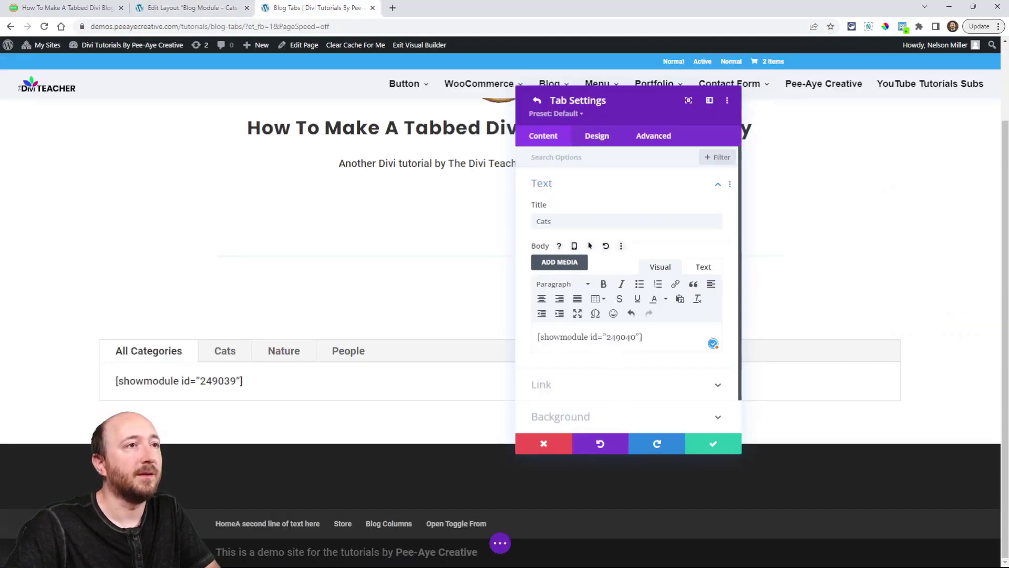
pyautogui.click(536, 100)
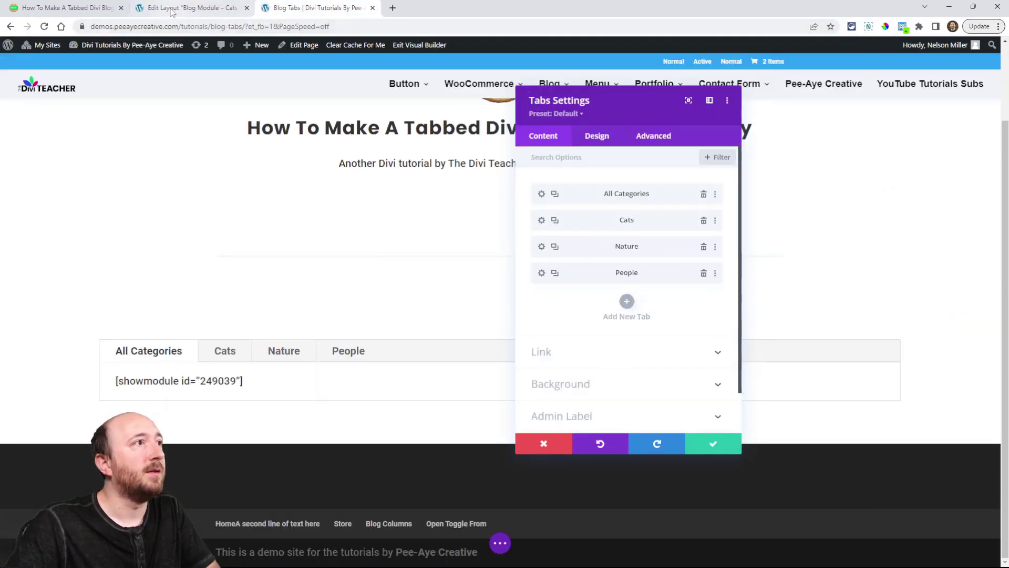
# Step: Return to the Divi Library list and examine the Cats Category blog module's entry in the Shortcode column
pyautogui.click(189, 7)
pyautogui.hotkey('alt', 'Left')
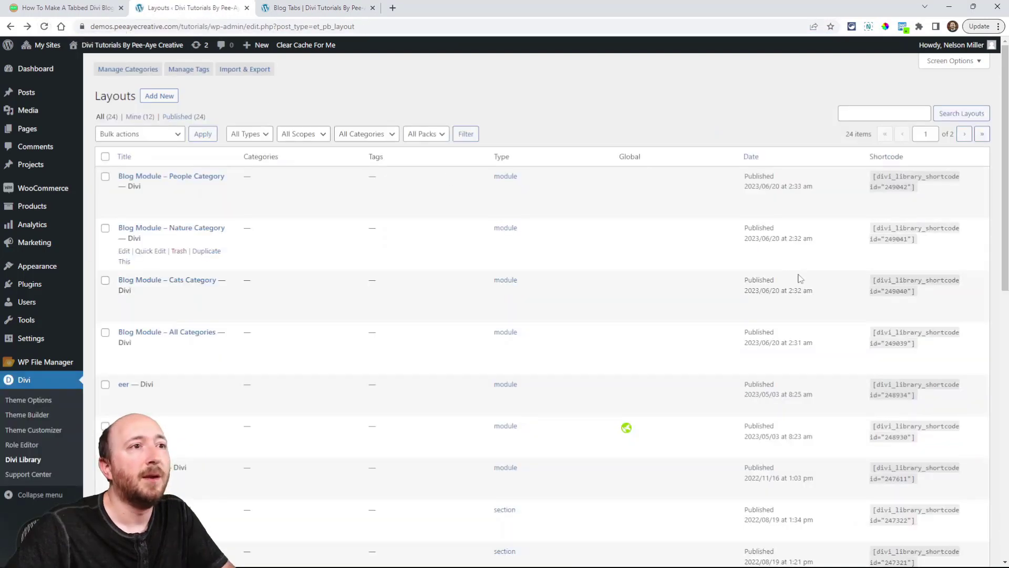
pyautogui.moveTo(924, 298); pyautogui.dragTo(871, 288)
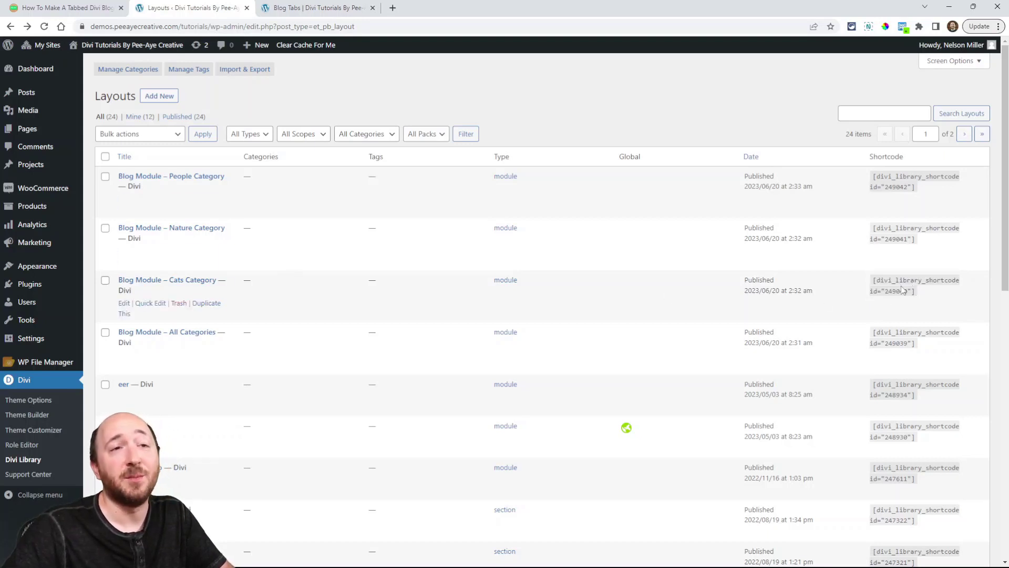
pyautogui.moveTo(931, 299); pyautogui.dragTo(878, 275)
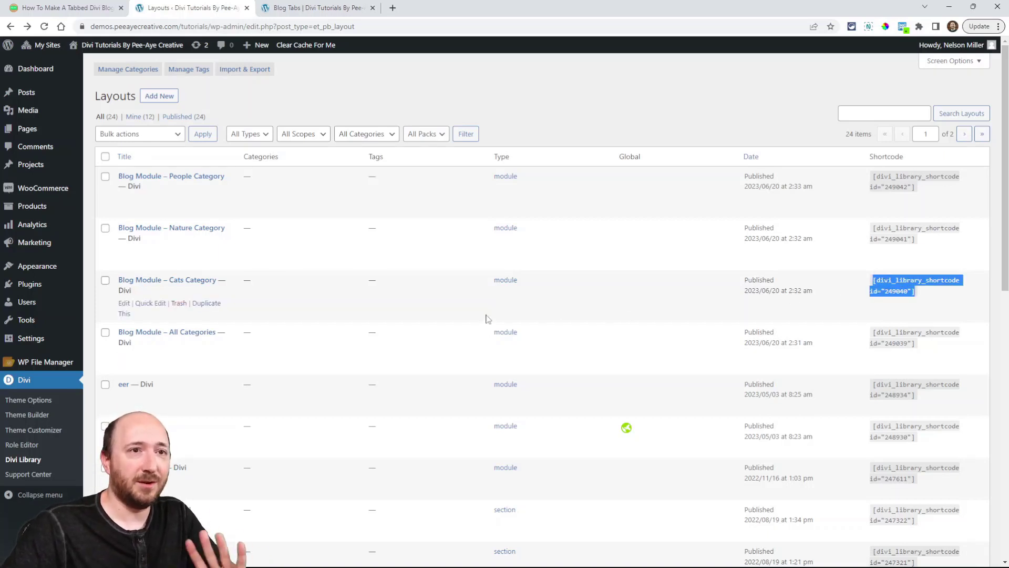
pyautogui.click(904, 301)
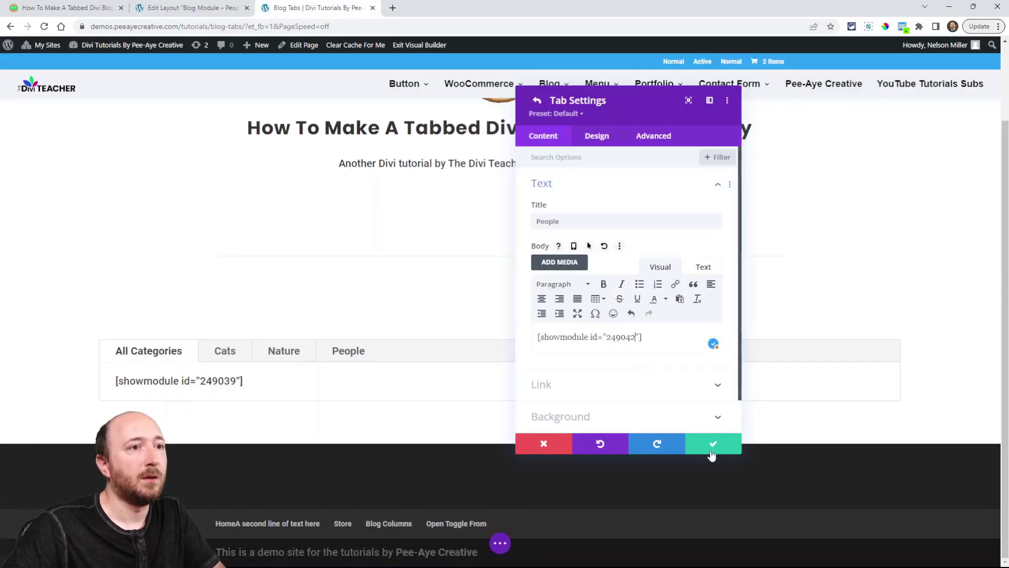
# Step: Save the People tab and Tabs module settings, save the page, and exit the Visual Builder
pyautogui.click(712, 453)
pyautogui.click(704, 446)
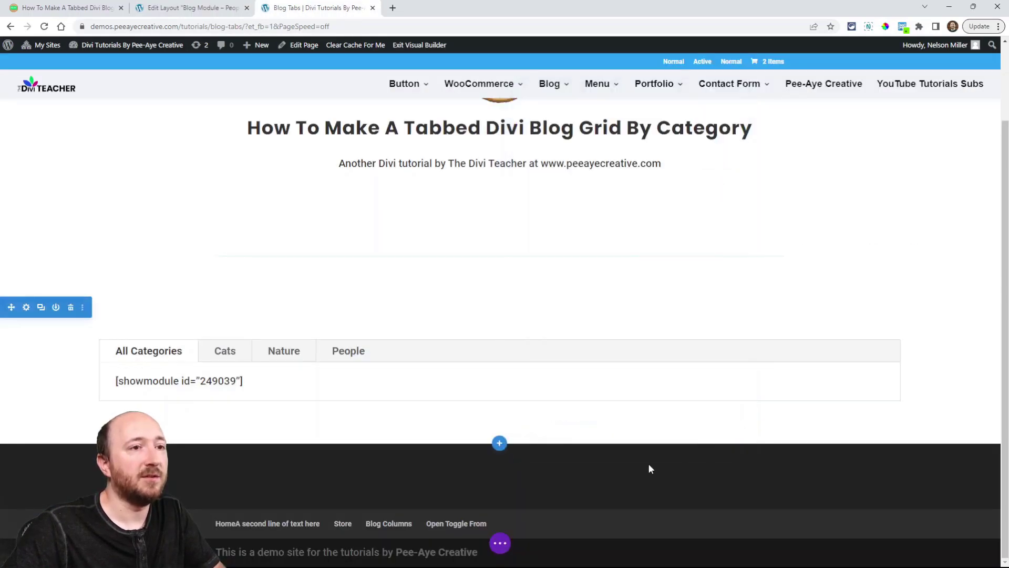
pyautogui.click(500, 543)
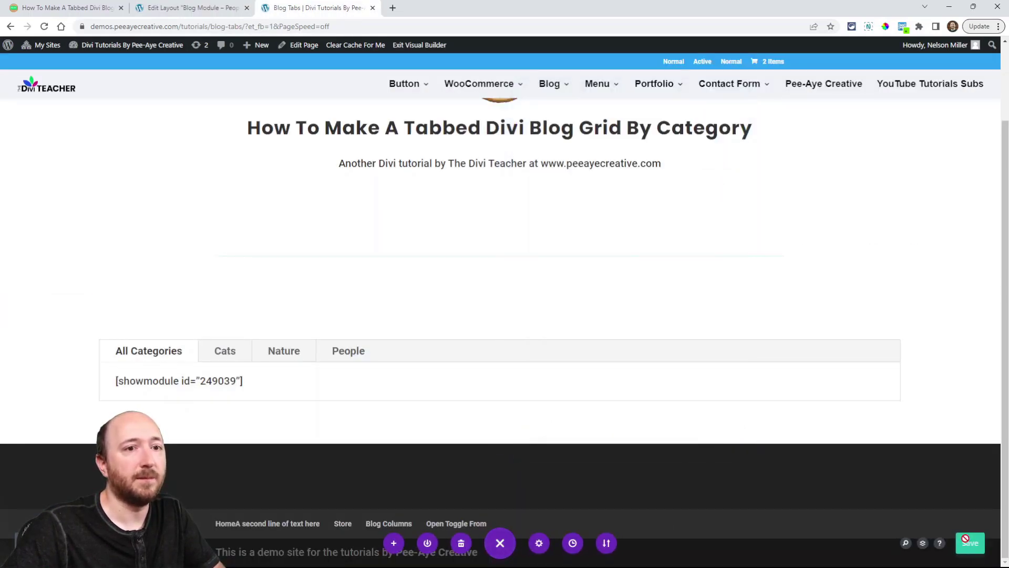
pyautogui.click(413, 46)
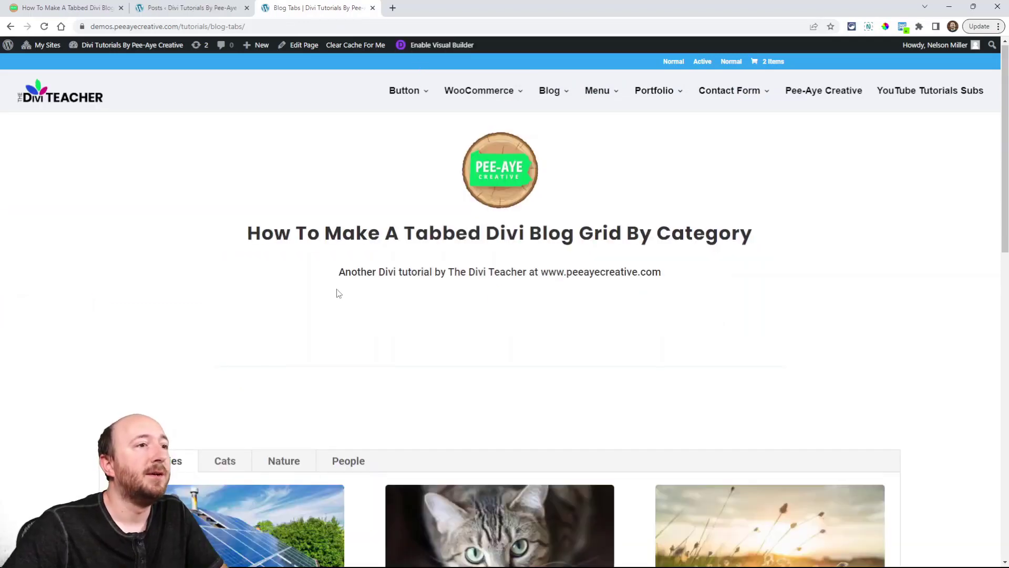
# Step: Examine the blog grid in the All Categories tab on the live Blog Tabs page
pyautogui.scroll(-3, 219, 243)
pyautogui.scroll(-2, 103, 219)
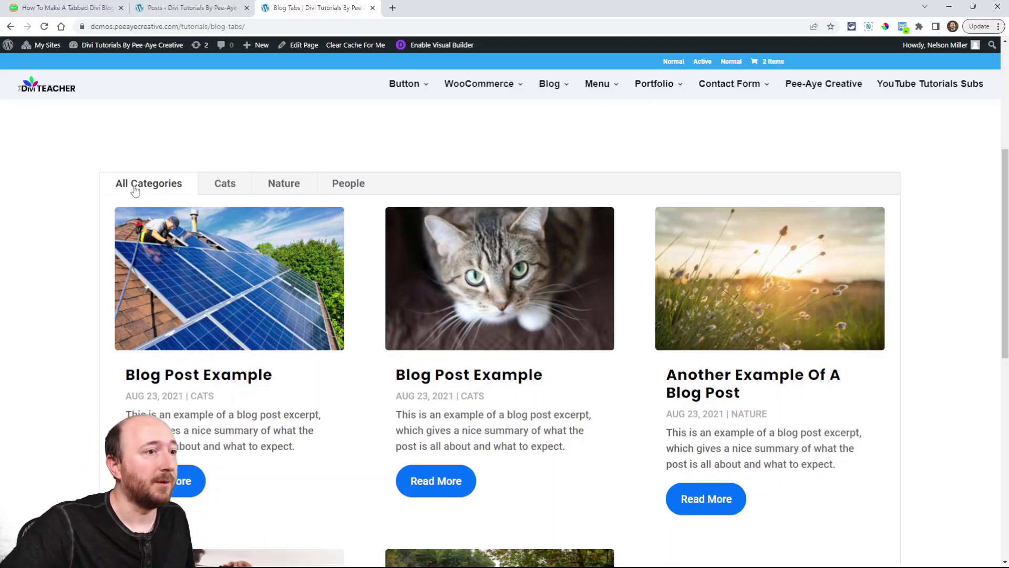
pyautogui.scroll(-9, 345, 394)
pyautogui.scroll(3, 678, 364)
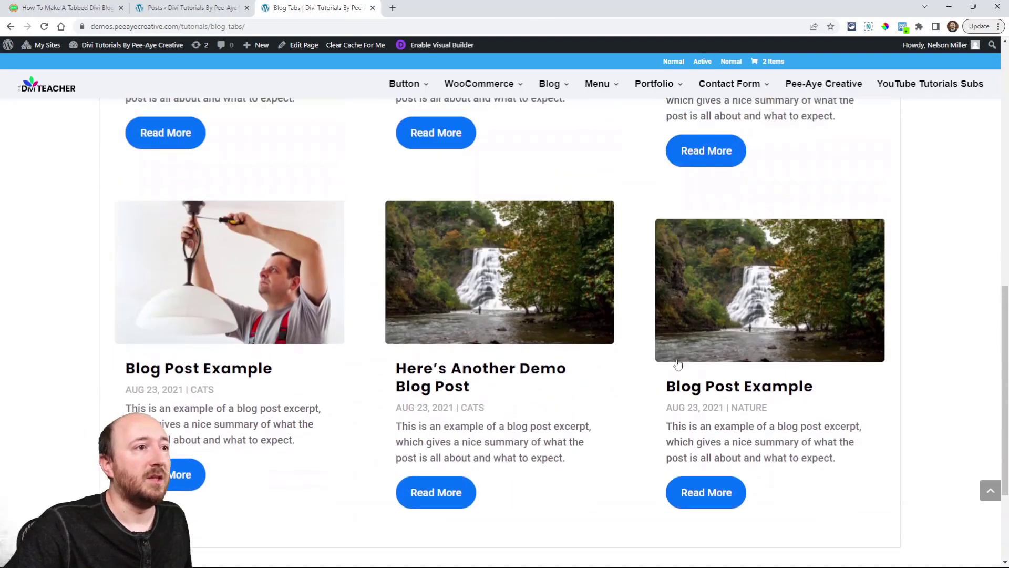
# Step: Examine the posts and their categories in the Cats tab of the live blog grid
pyautogui.scroll(3, 716, 411)
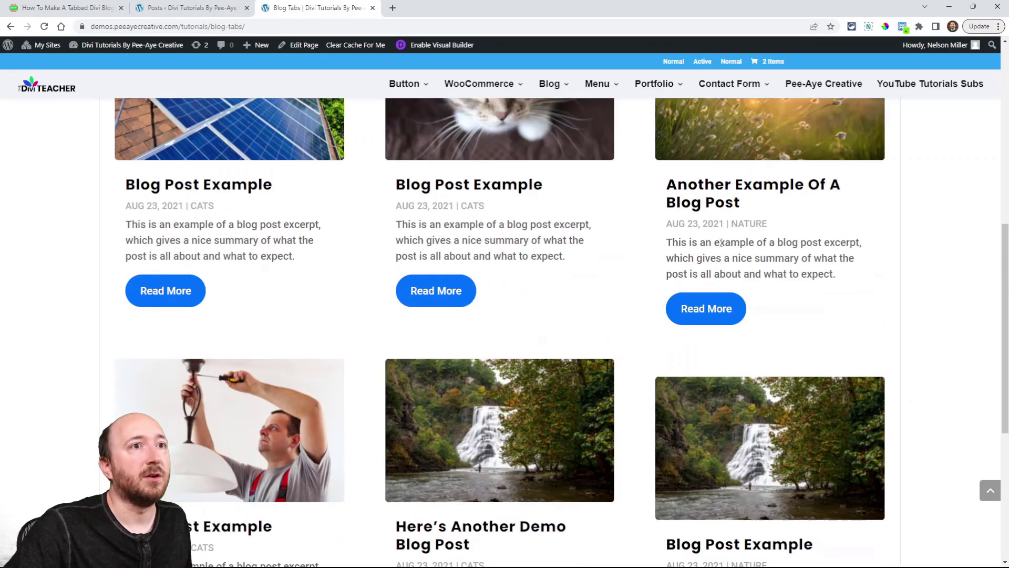
pyautogui.scroll(5, 217, 212)
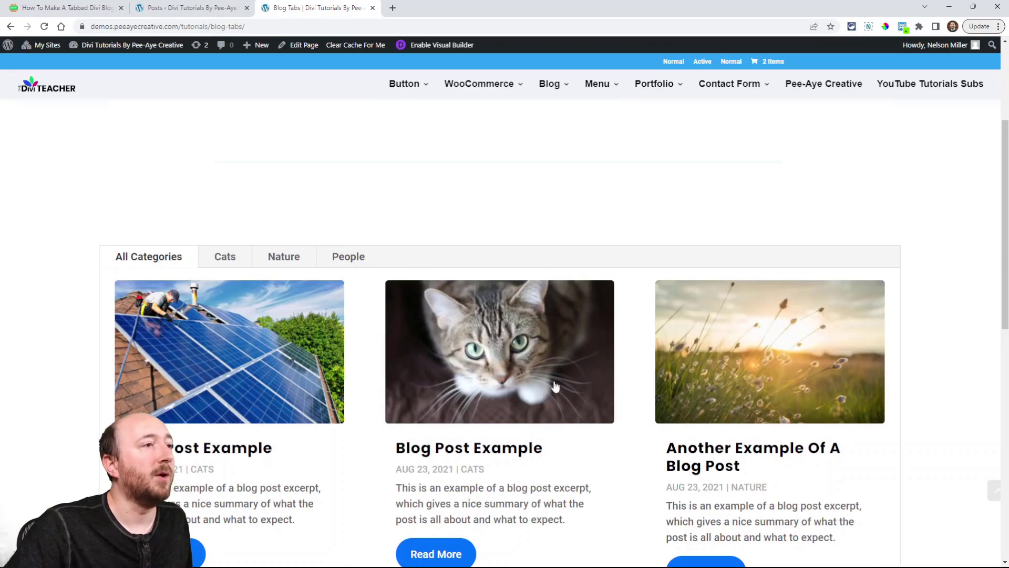
pyautogui.scroll(-2, 223, 157)
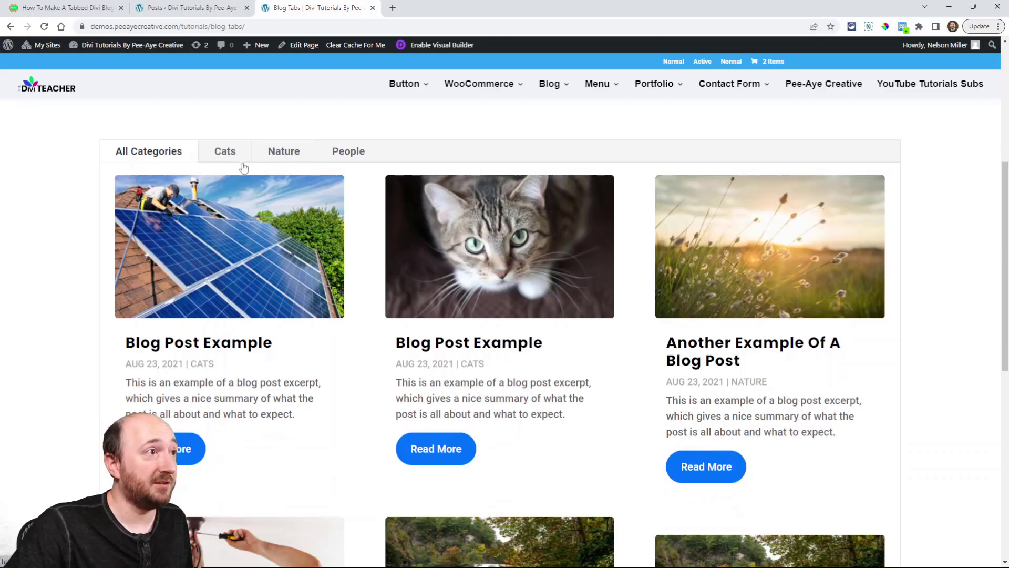
pyautogui.click(225, 152)
pyautogui.scroll(-1, 309, 275)
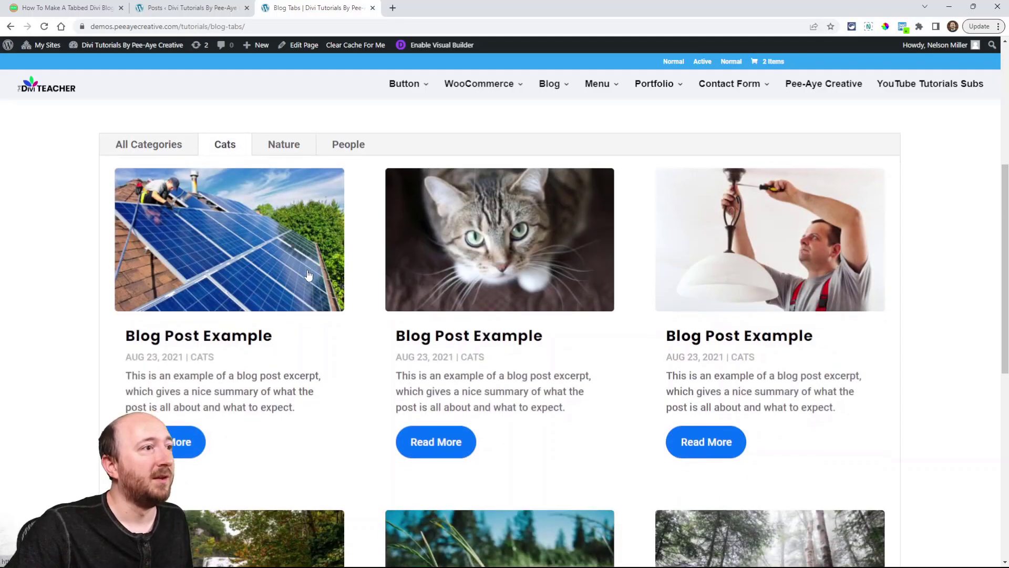
pyautogui.scroll(-2, 309, 275)
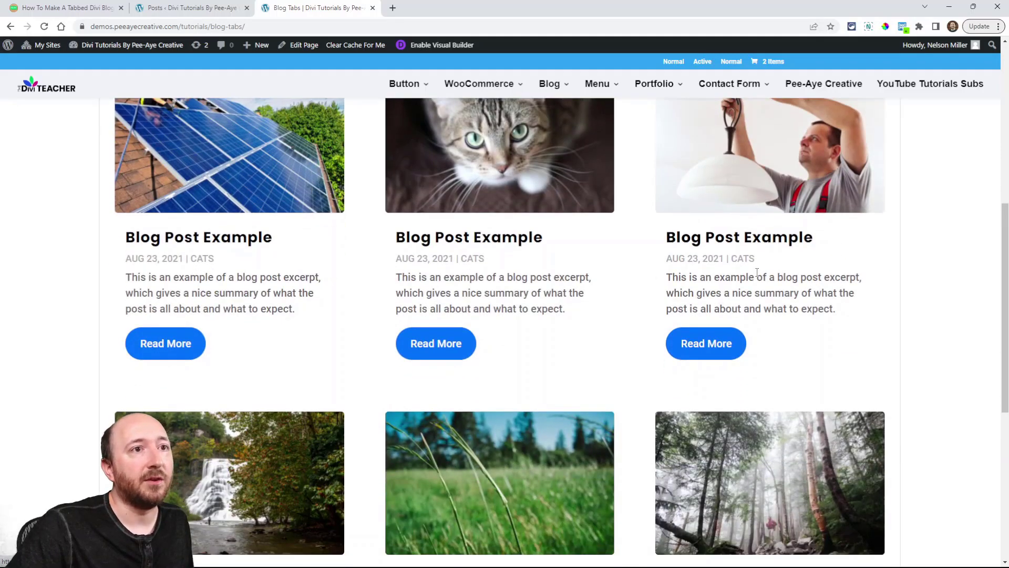
pyautogui.scroll(-4, 313, 361)
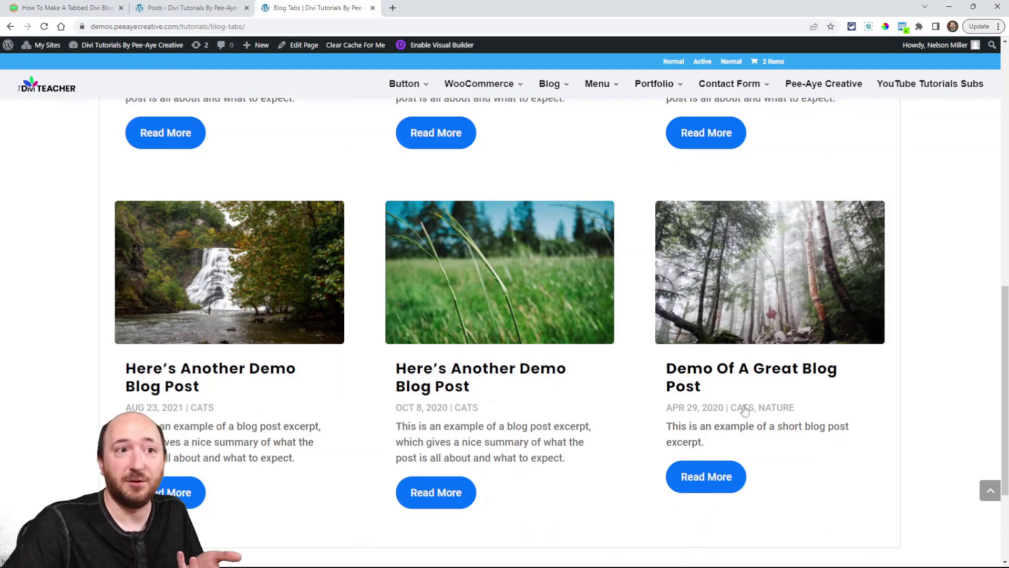
pyautogui.scroll(7, 735, 410)
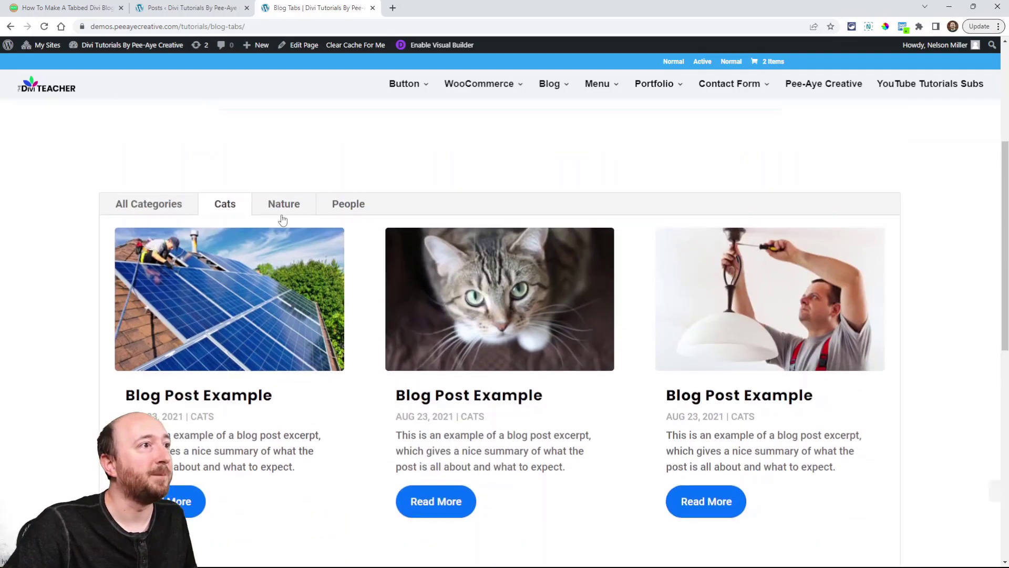
# Step: Examine the posts and their category labels in the Nature and People tabs
pyautogui.click(282, 216)
pyautogui.scroll(-3, 304, 224)
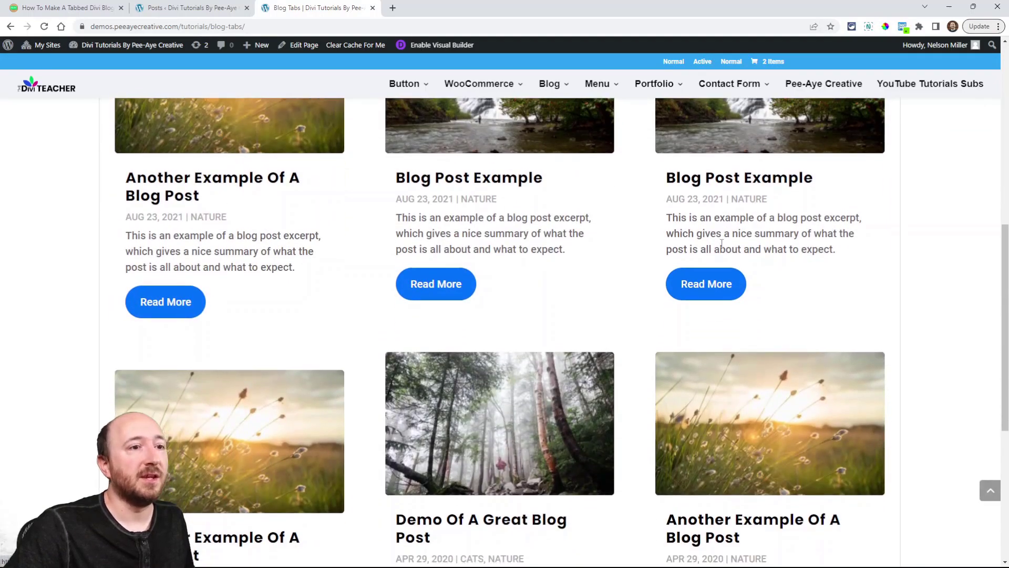
pyautogui.scroll(-5, 721, 242)
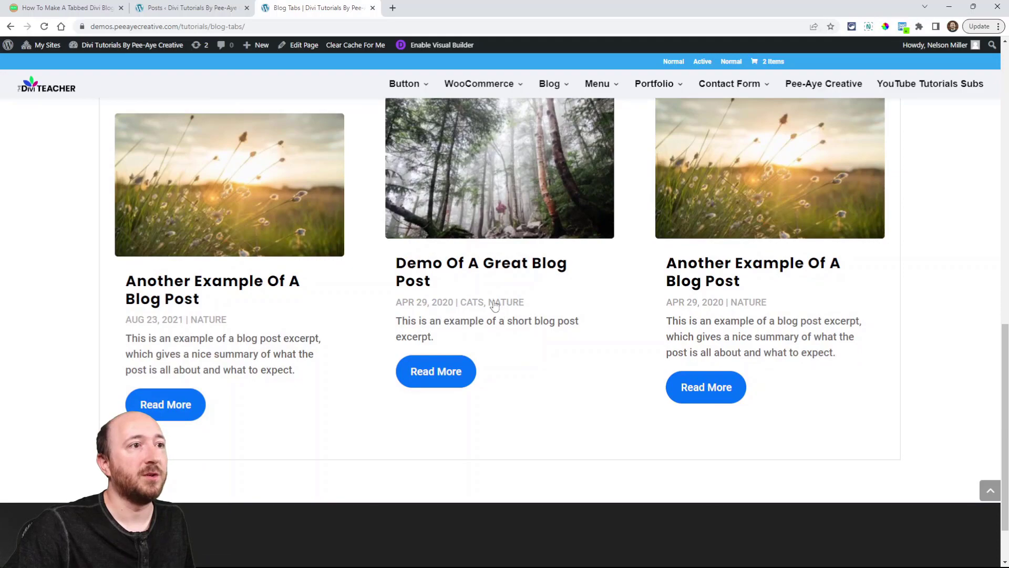
pyautogui.scroll(10, 494, 305)
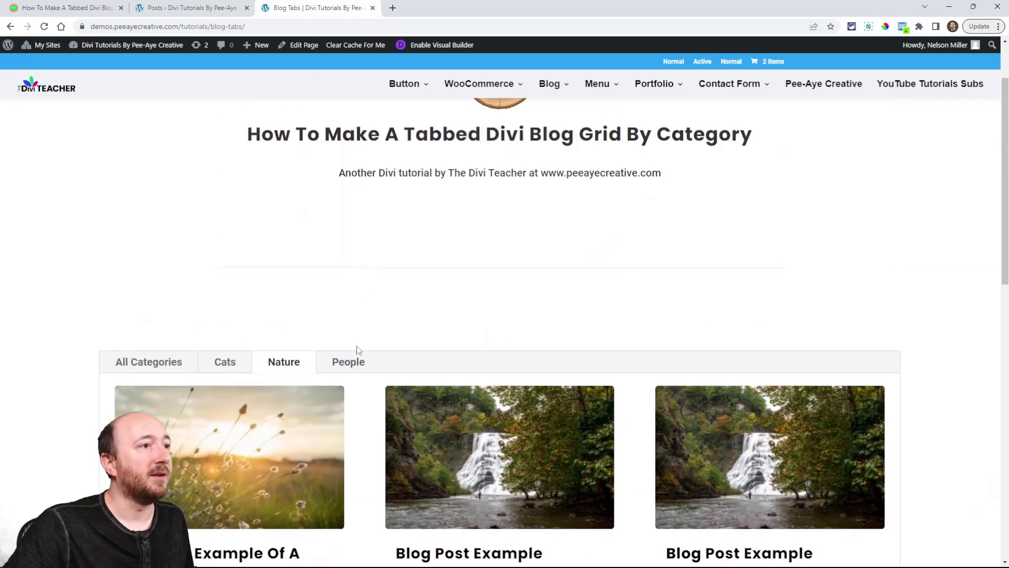
pyautogui.click(344, 367)
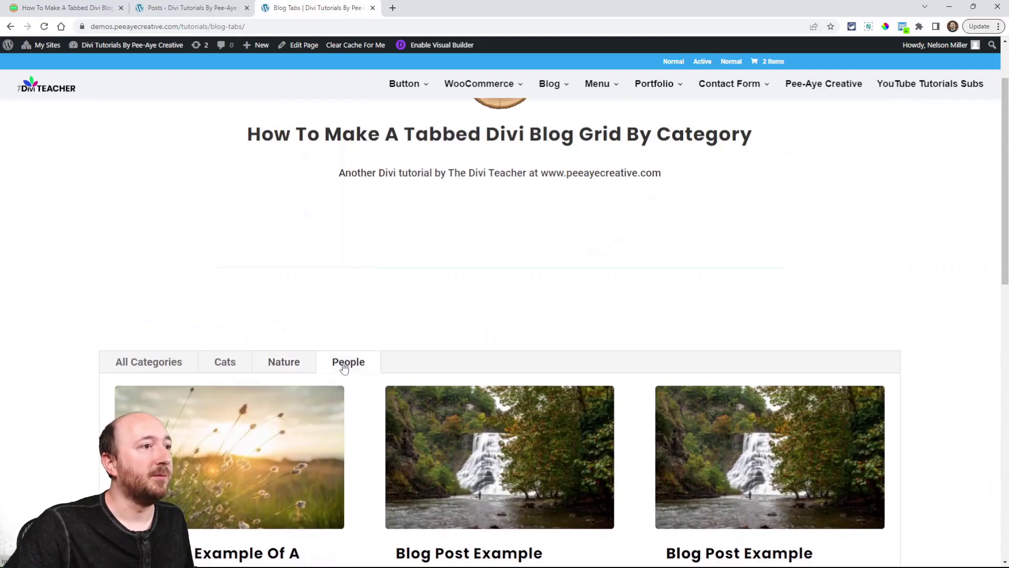
pyautogui.scroll(-5, 372, 233)
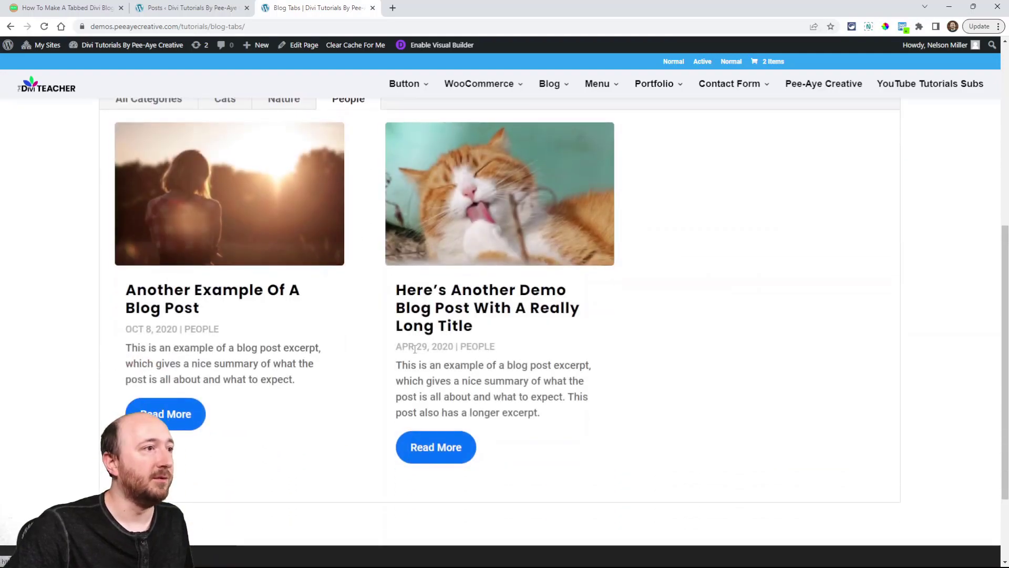
pyautogui.scroll(3, 495, 361)
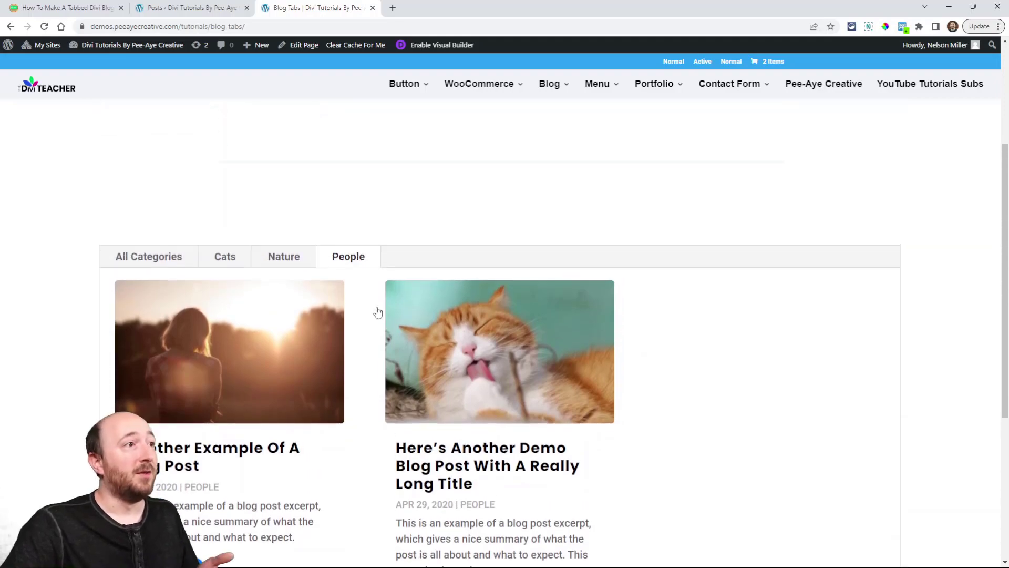
# Step: Switch between the All Categories and Nature tabs to check the tab changes, ending on All Categories
pyautogui.click(149, 257)
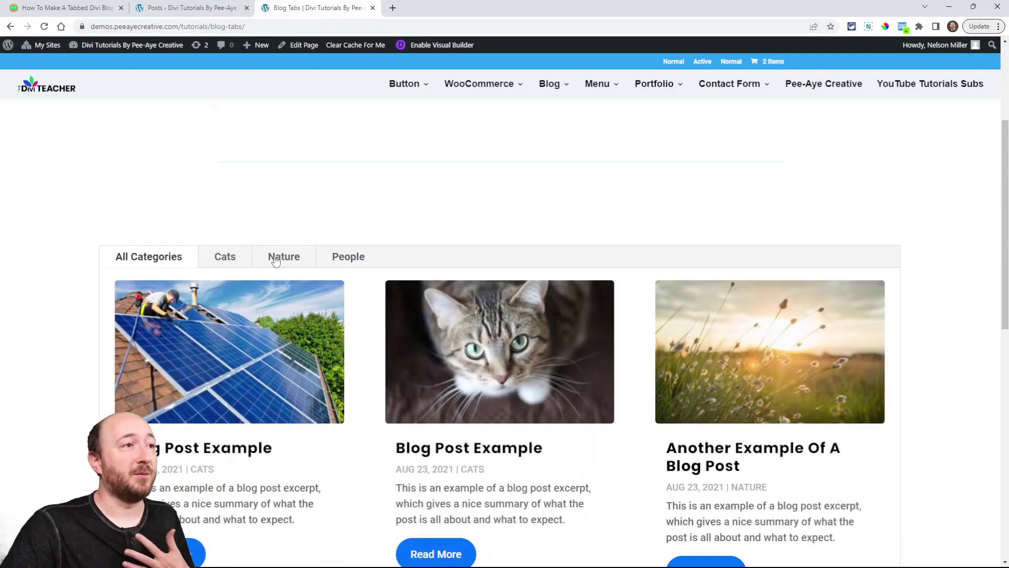
pyautogui.click(282, 260)
pyautogui.click(182, 258)
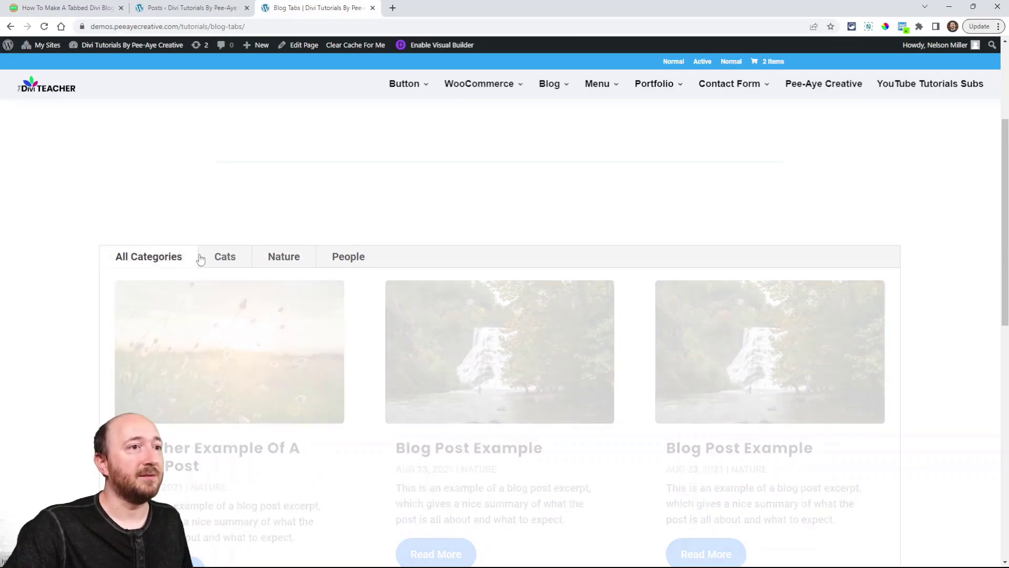
pyautogui.scroll(-4, 218, 259)
pyautogui.scroll(2, 222, 260)
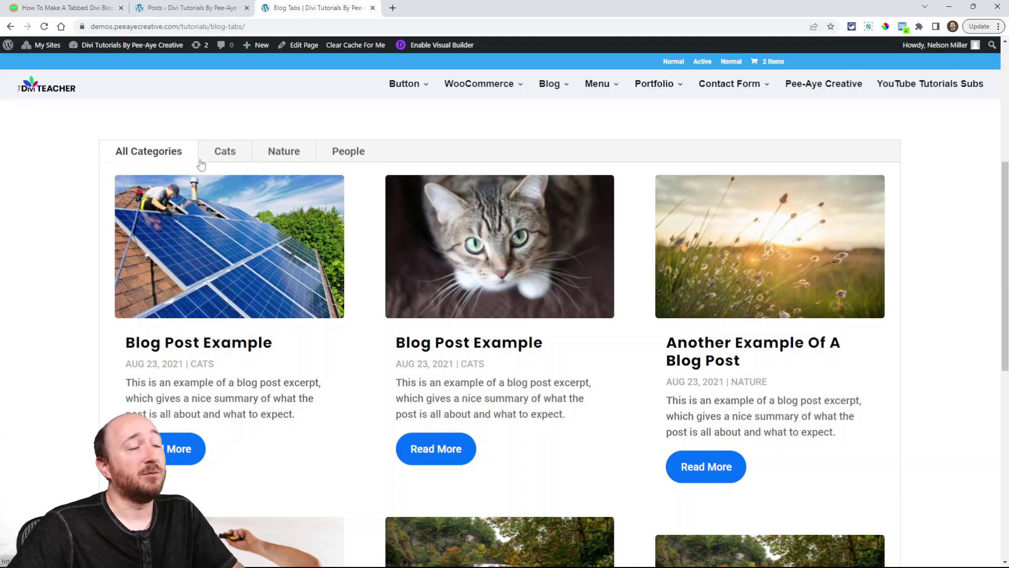
# Step: Review the tutorial article's Tabs module section and its free and paid methods for adding Divi Blog modules to the tabs
pyautogui.click(67, 8)
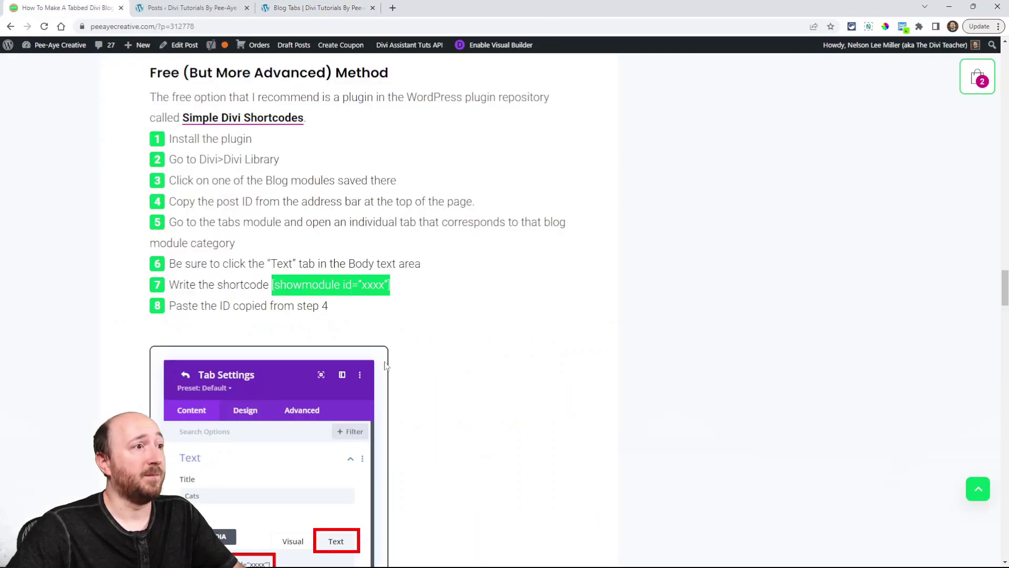
pyautogui.scroll(-15, 386, 372)
pyautogui.scroll(15, 387, 372)
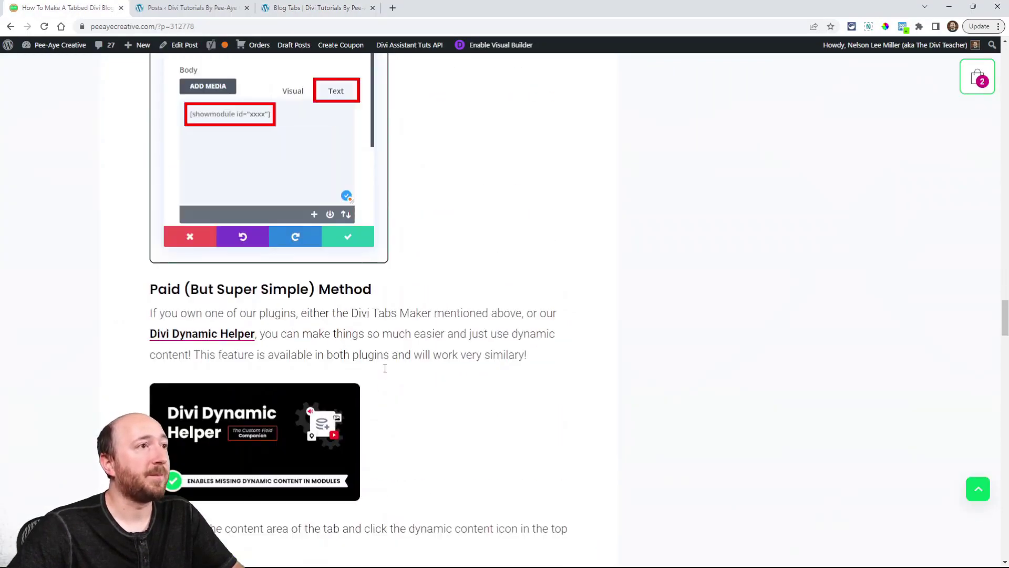
pyautogui.click(349, 7)
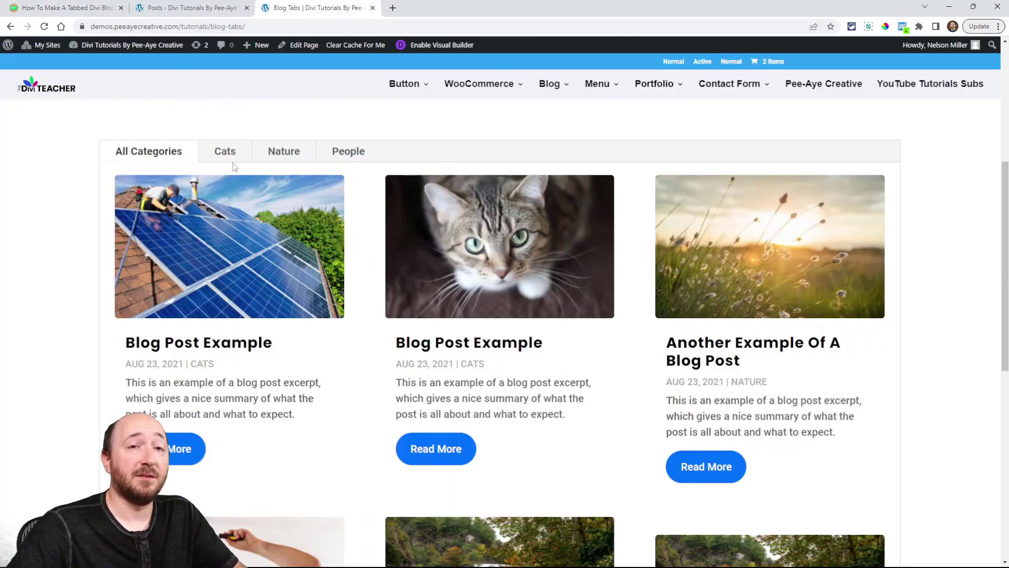
pyautogui.click(68, 8)
pyautogui.scroll(4, 299, 239)
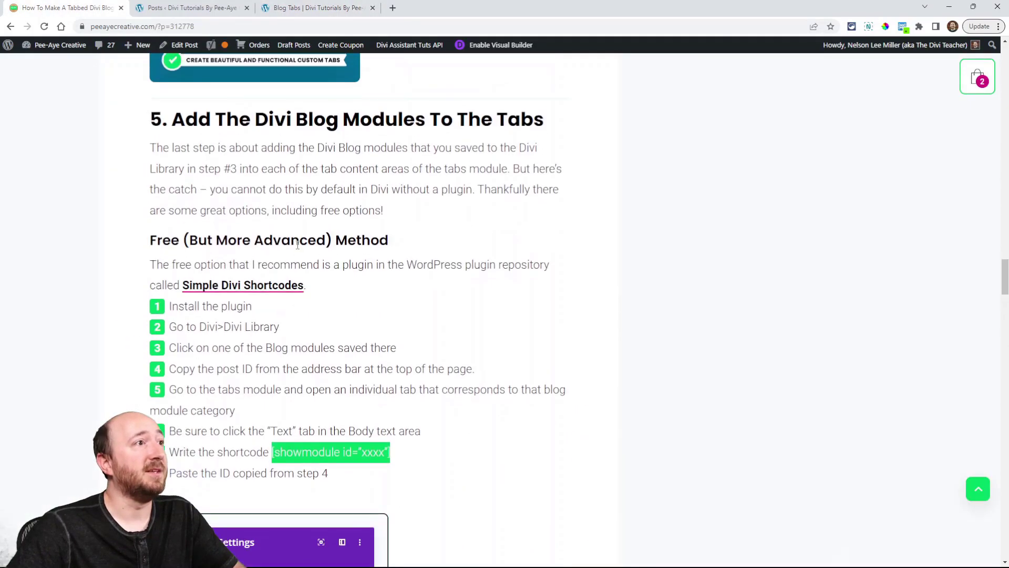
pyautogui.scroll(-9, 300, 247)
pyautogui.scroll(15, 298, 251)
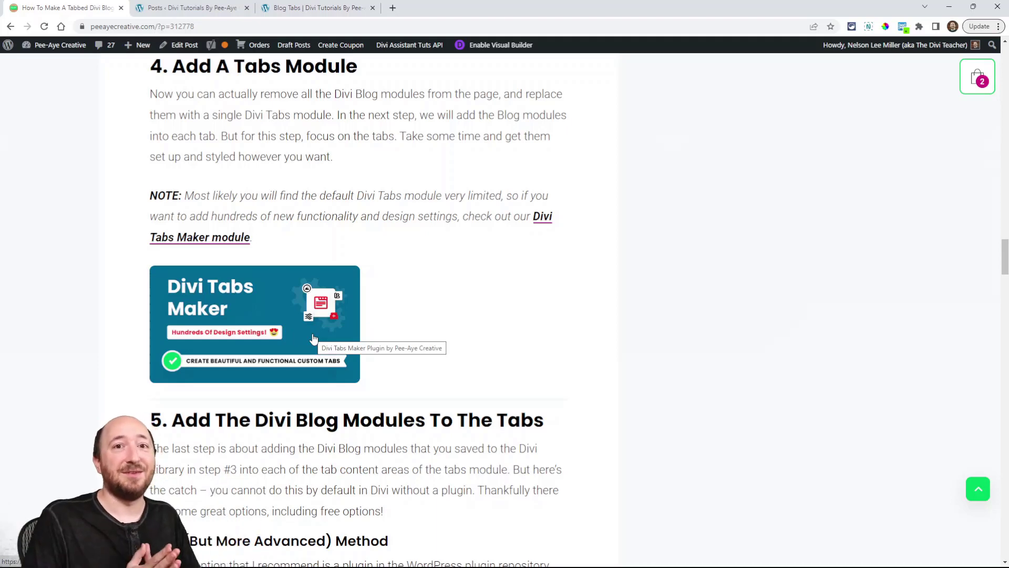
pyautogui.scroll(-5, 313, 337)
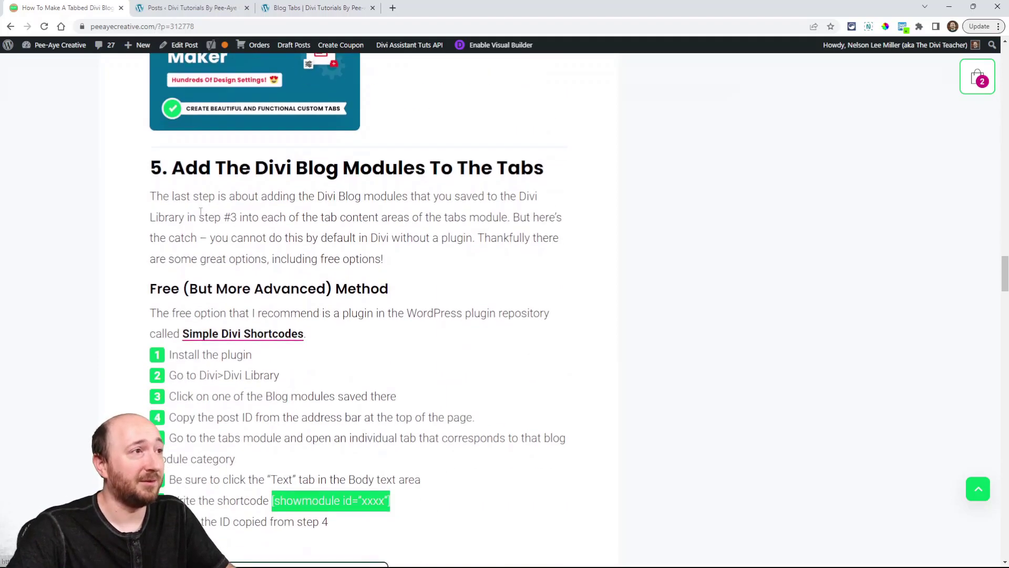
pyautogui.scroll(3, 276, 252)
pyautogui.scroll(-2, 277, 251)
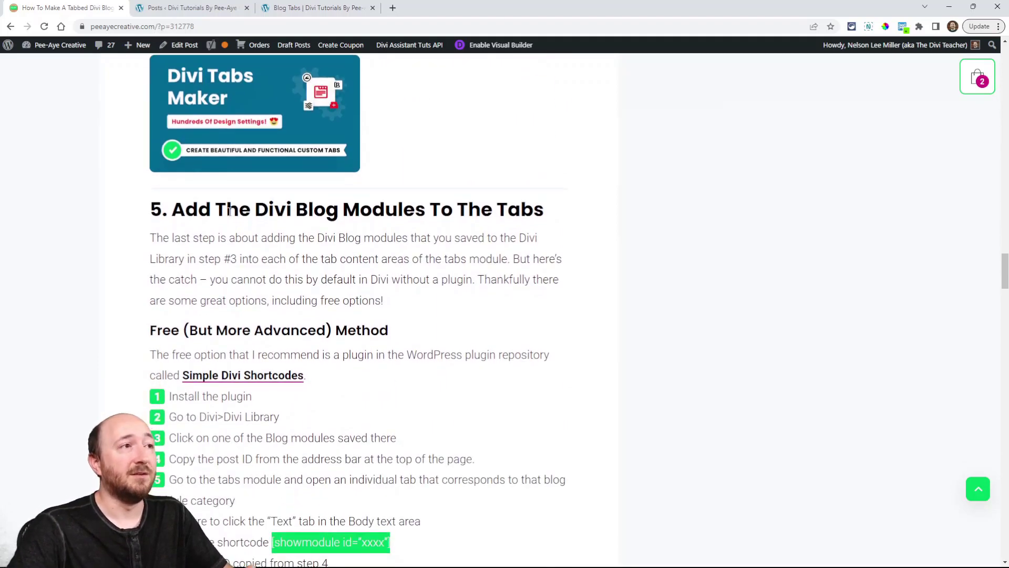
pyautogui.scroll(-15, 285, 220)
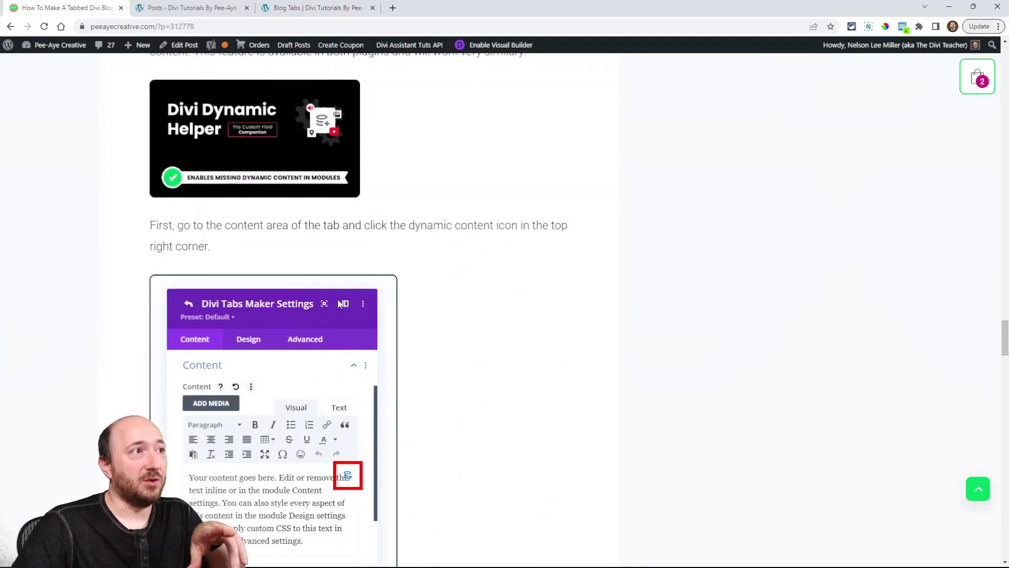
pyautogui.scroll(2, 326, 301)
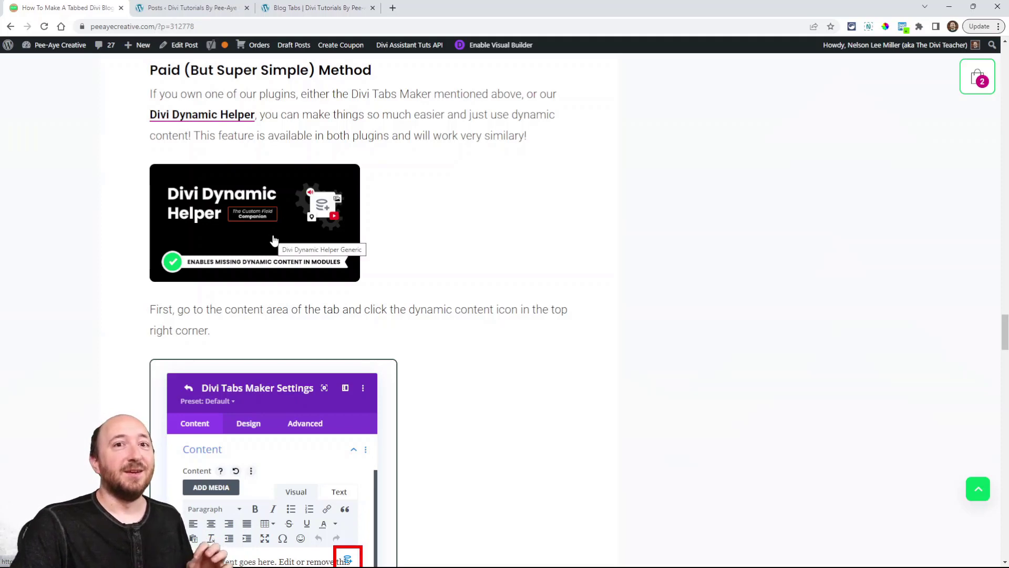
# Step: Open the Blog Tabs page in the Visual Builder and replace its Tabs module with a Divi Tabs Maker module
pyautogui.click(318, 6)
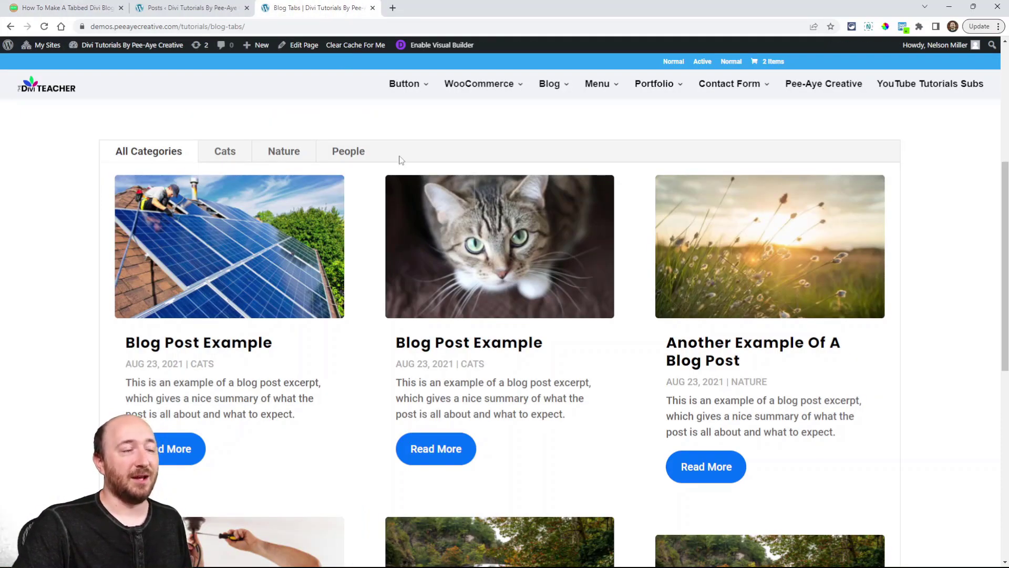
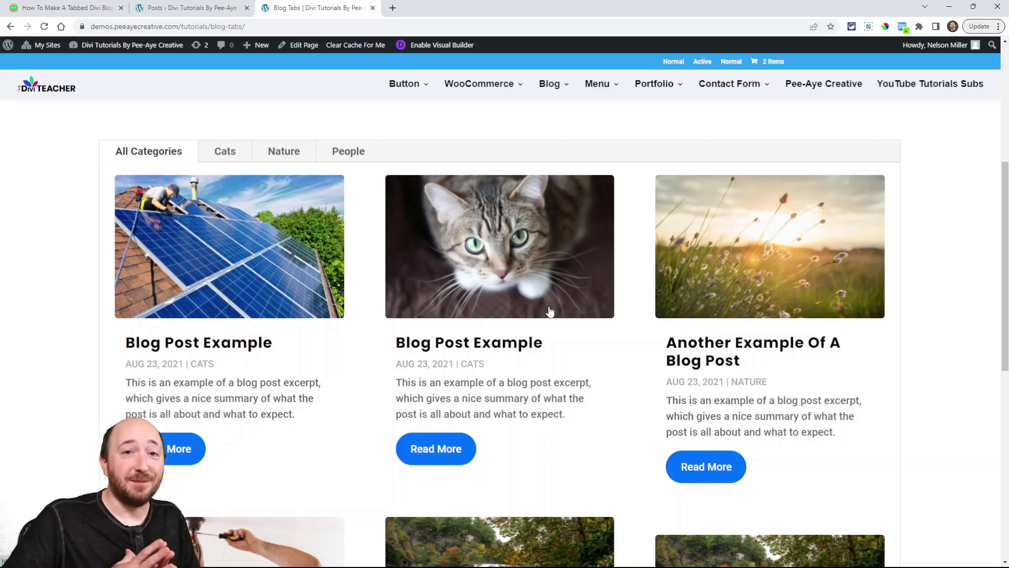
pyautogui.click(427, 46)
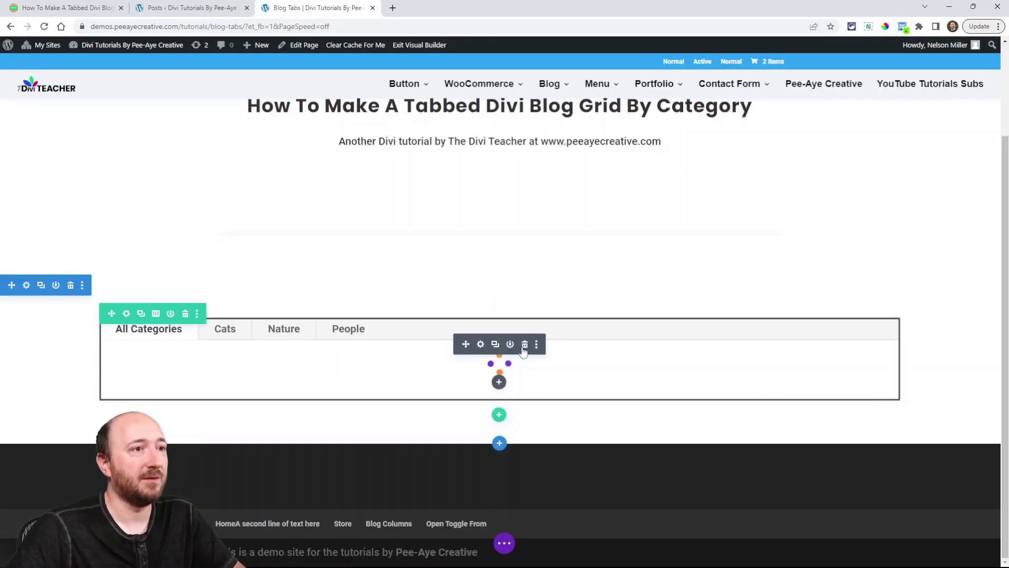
pyautogui.click(525, 345)
pyautogui.click(500, 389)
pyautogui.write('t')
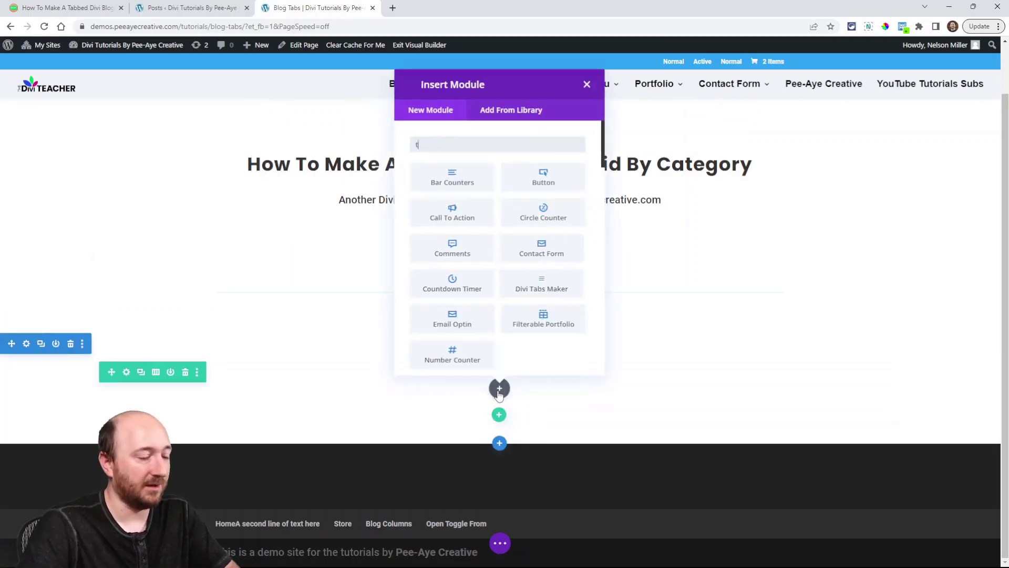
pyautogui.write('abs')
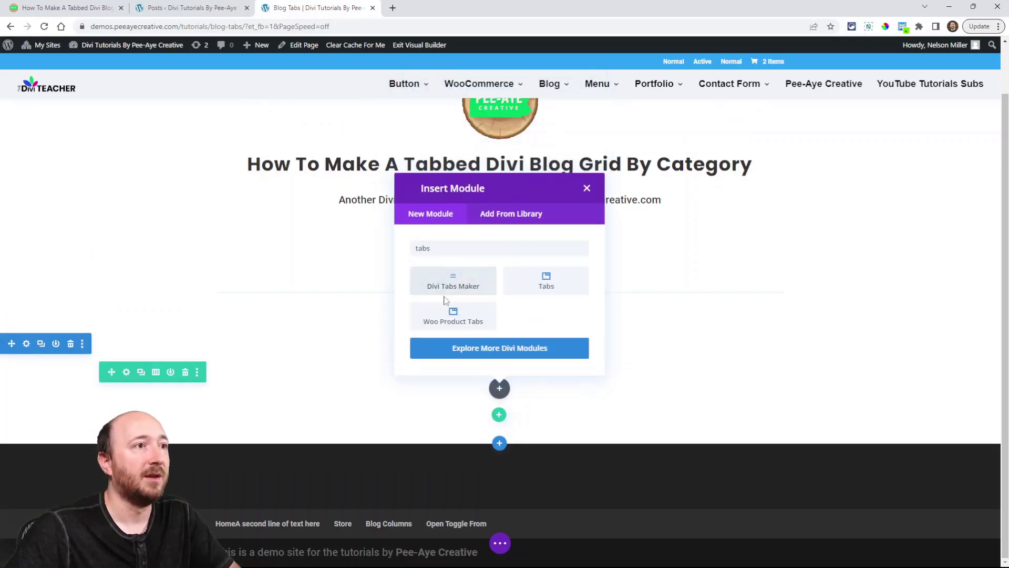
pyautogui.click(442, 289)
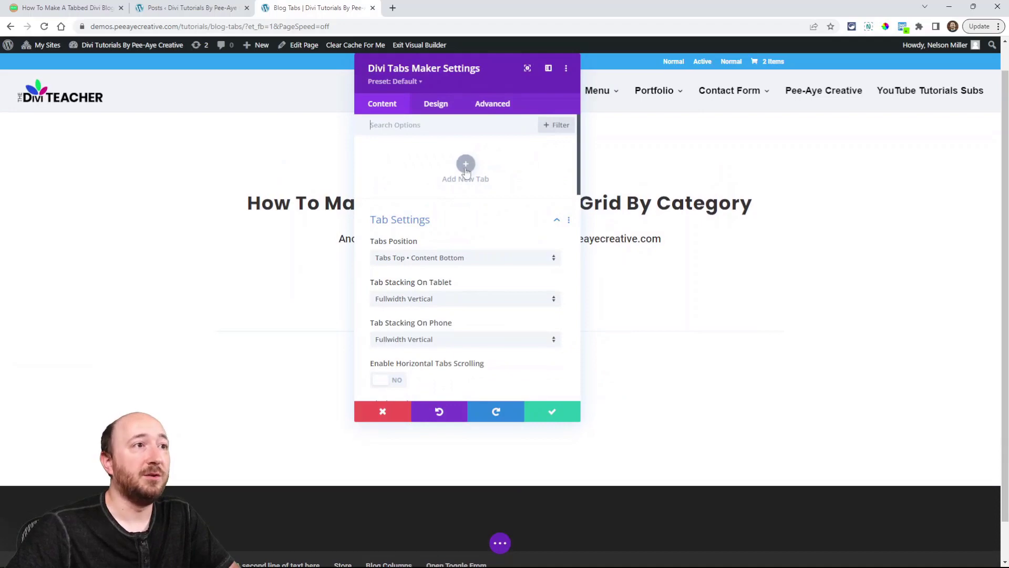
# Step: Add a new tab titled All Categories to the Divi Tabs Maker module
pyautogui.click(466, 165)
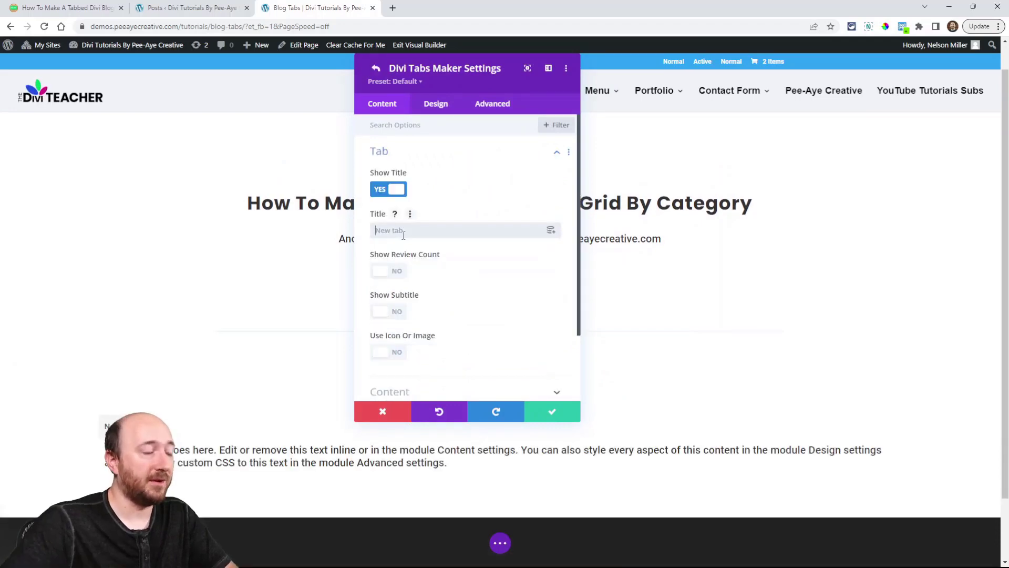
pyautogui.click(403, 235)
pyautogui.write('All ca')
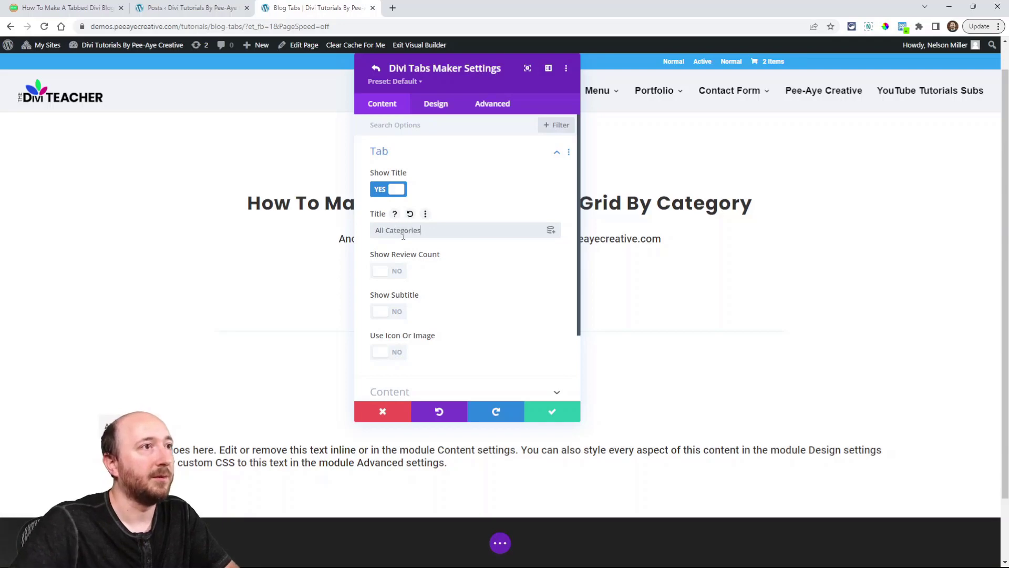
# Step: Set the All Categories tab's content to the dynamic Divi Library item Blog Module - All Categories
pyautogui.scroll(-2, 458, 248)
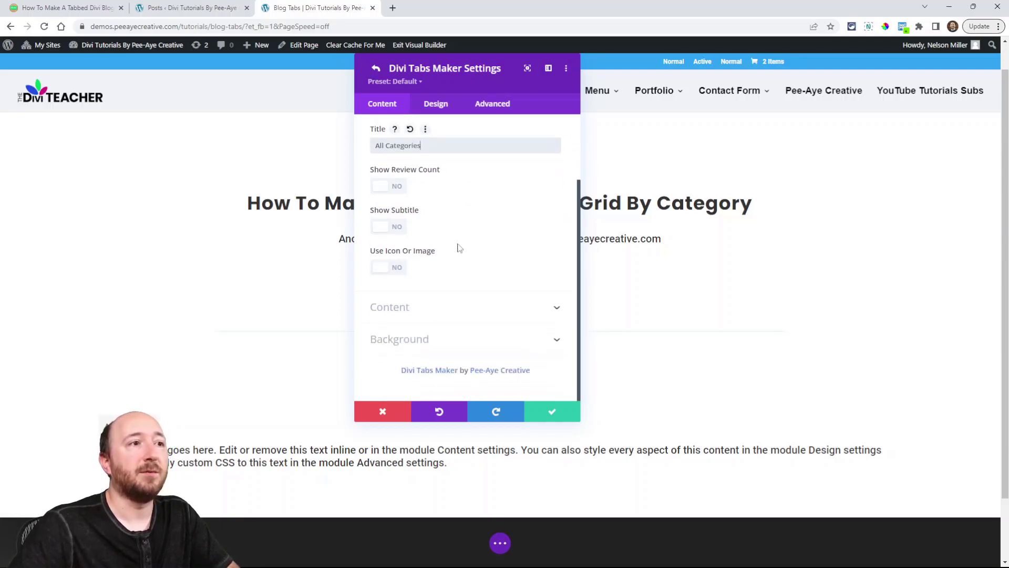
pyautogui.click(400, 314)
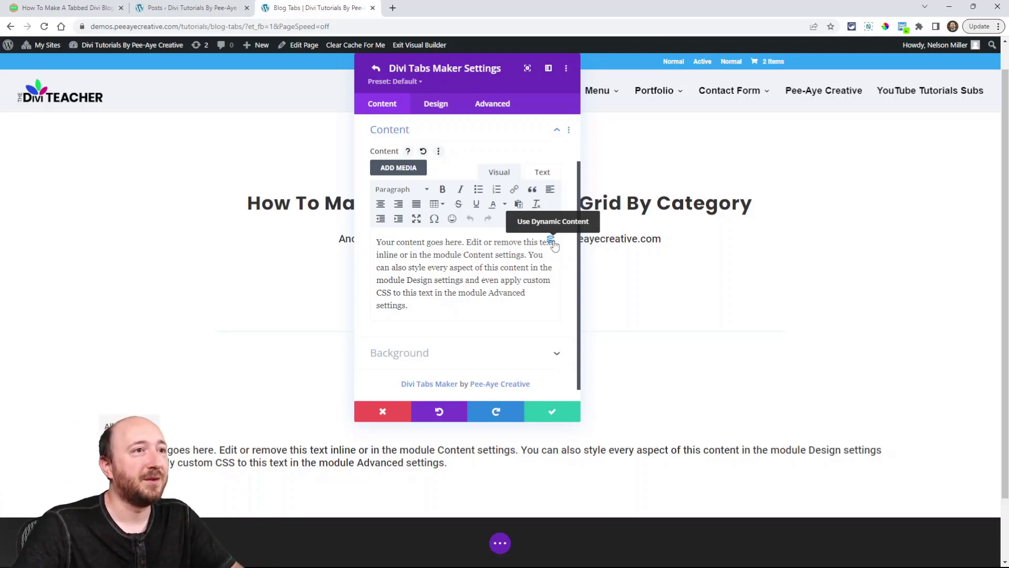
pyautogui.click(552, 244)
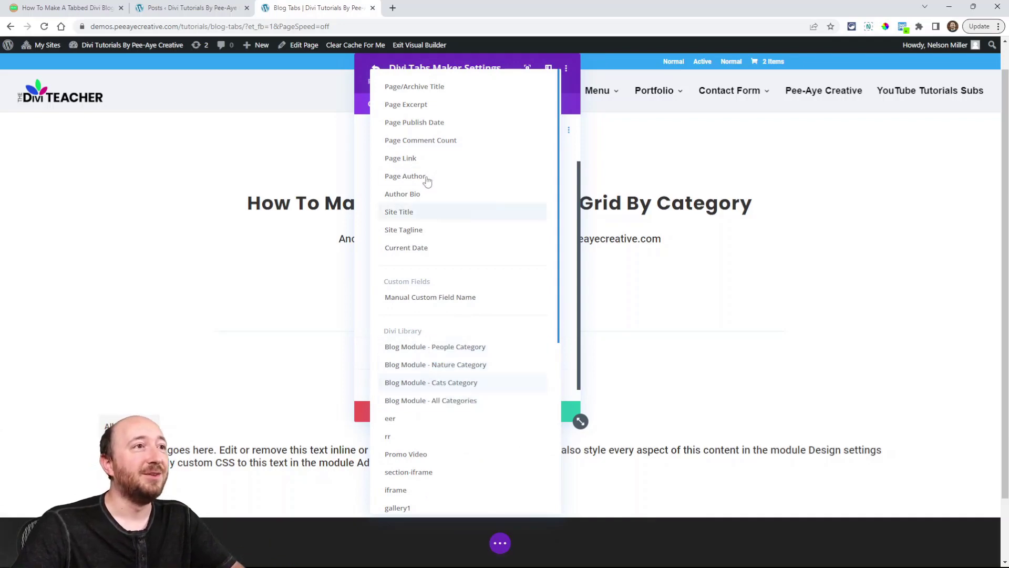
pyautogui.click(432, 404)
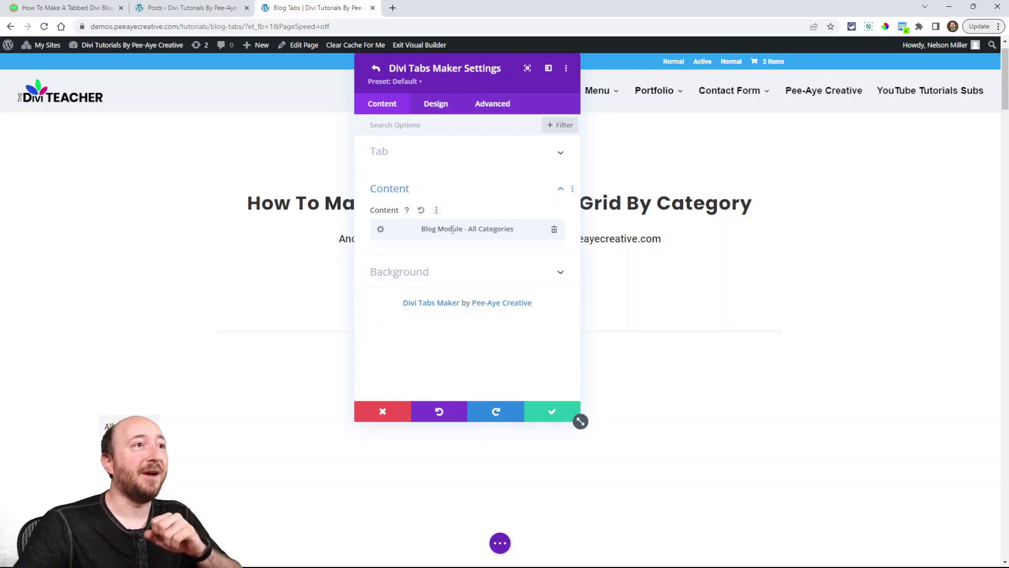
pyautogui.click(375, 69)
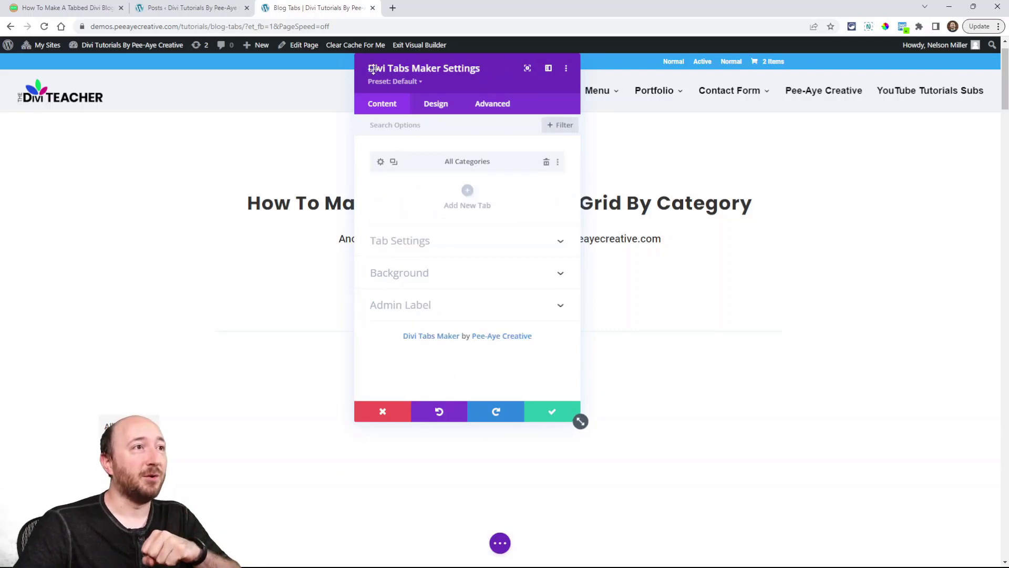
# Step: Add a tab titled Cats with the dynamic Divi Library item Blog Module - Cats Category as its content
pyautogui.click(467, 191)
pyautogui.click(427, 231)
pyautogui.write('Cats')
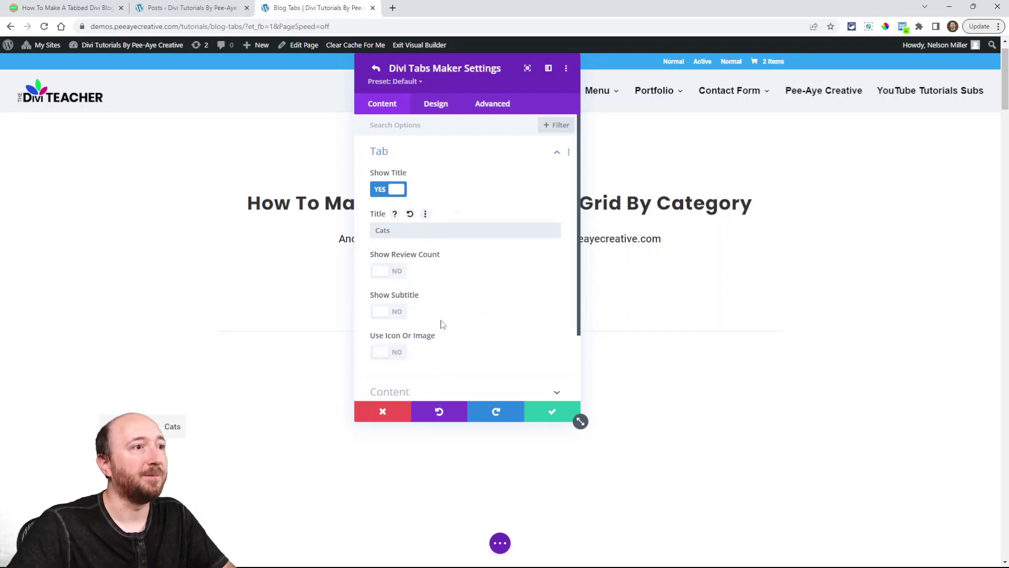
pyautogui.scroll(-2, 431, 315)
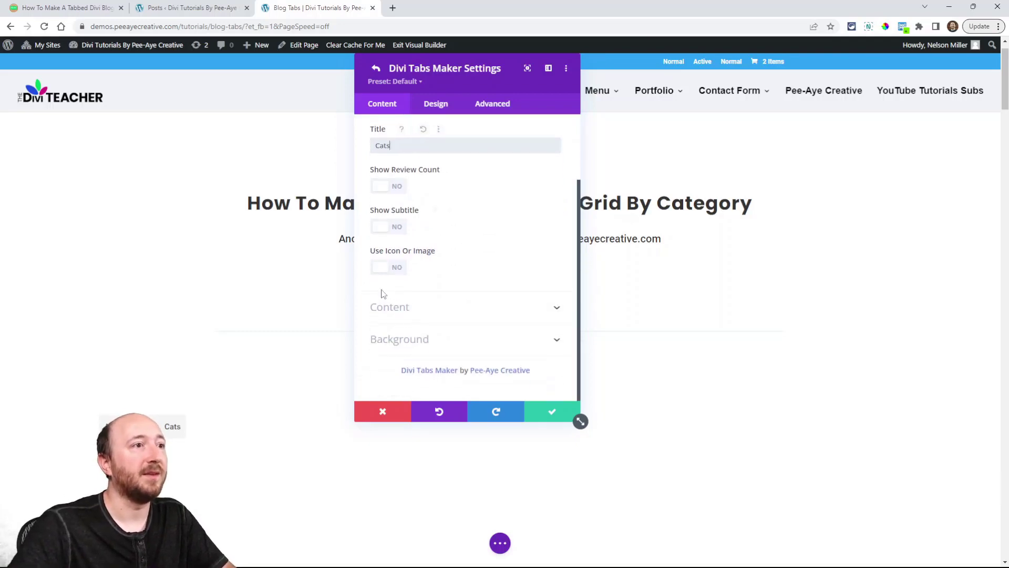
pyautogui.click(393, 304)
pyautogui.click(550, 240)
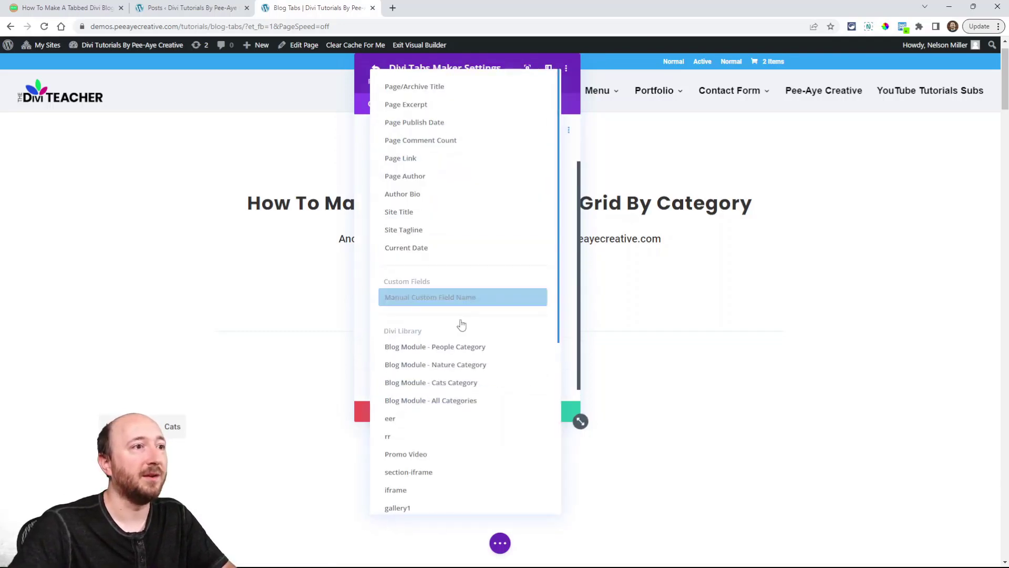
pyautogui.click(481, 386)
pyautogui.click(376, 69)
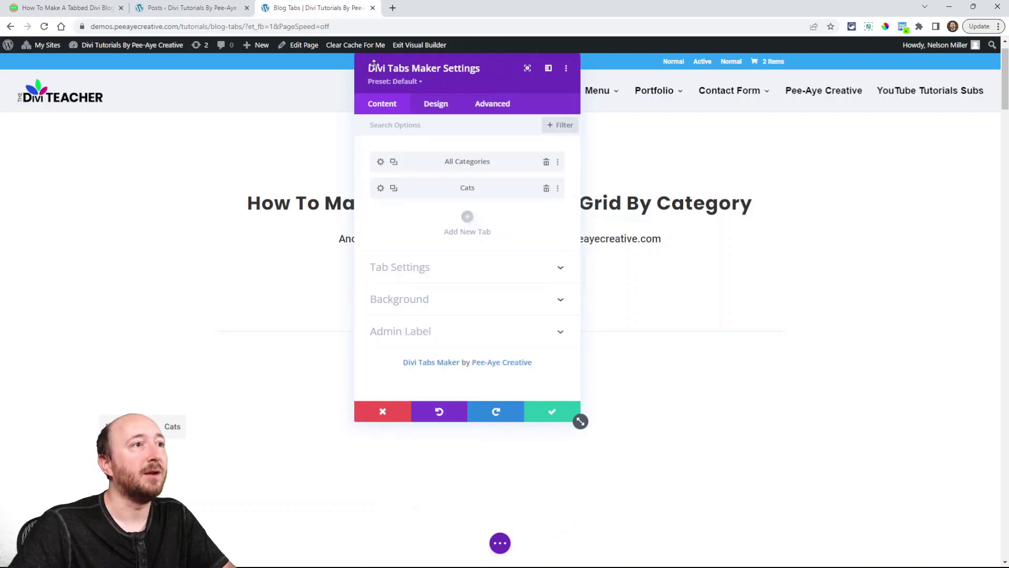
# Step: Add a tab titled Natures with the dynamic Divi Library item Blog Module - Nature Category as its content
pyautogui.click(467, 215)
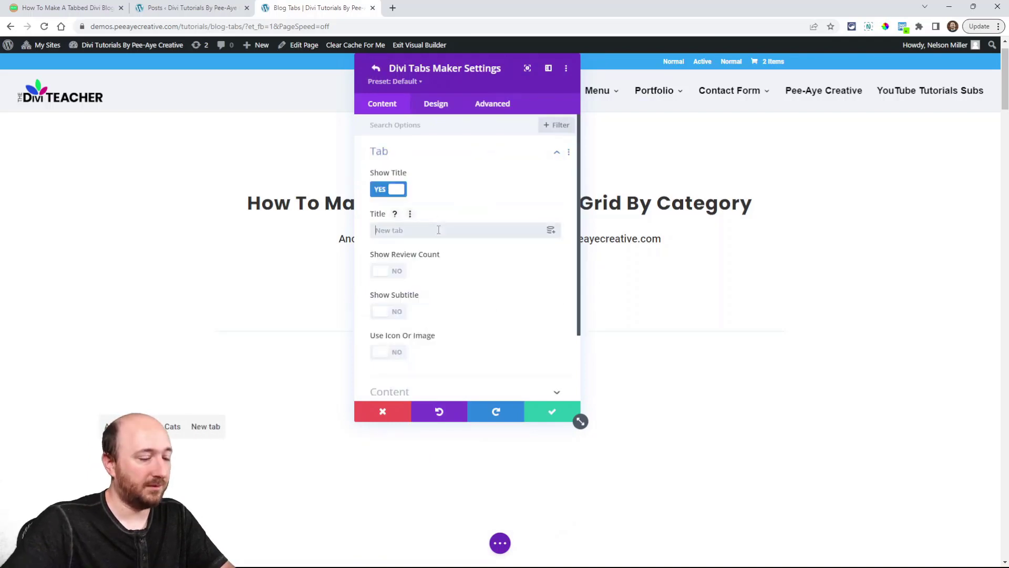
pyautogui.write('Natures')
pyautogui.scroll(-2, 446, 334)
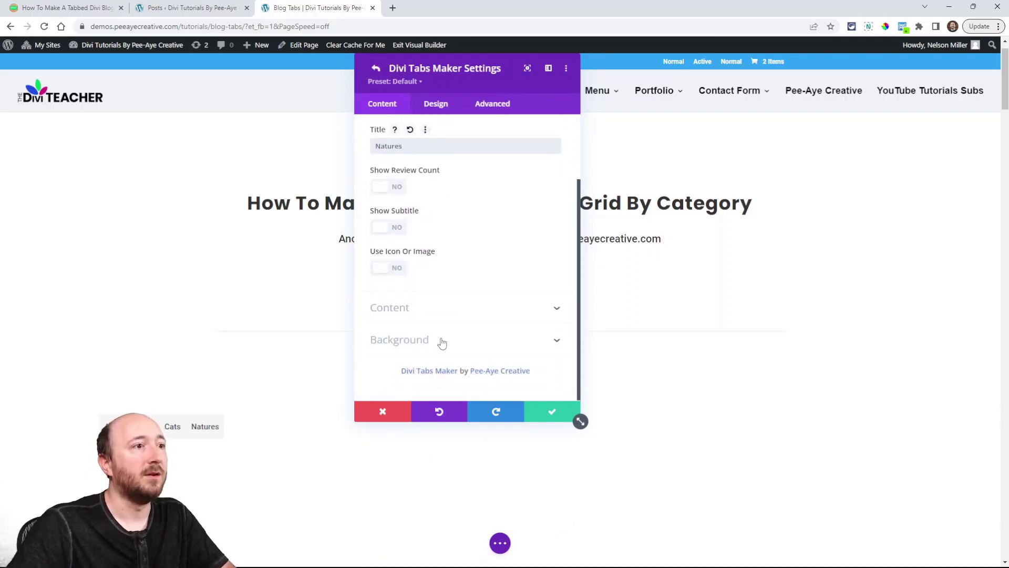
pyautogui.click(419, 312)
pyautogui.click(549, 241)
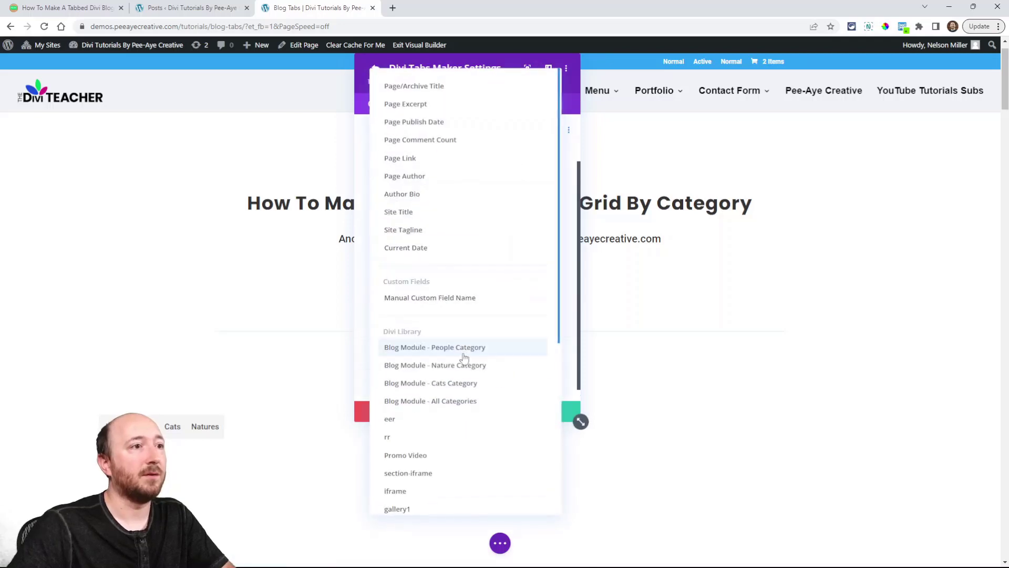
pyautogui.click(449, 365)
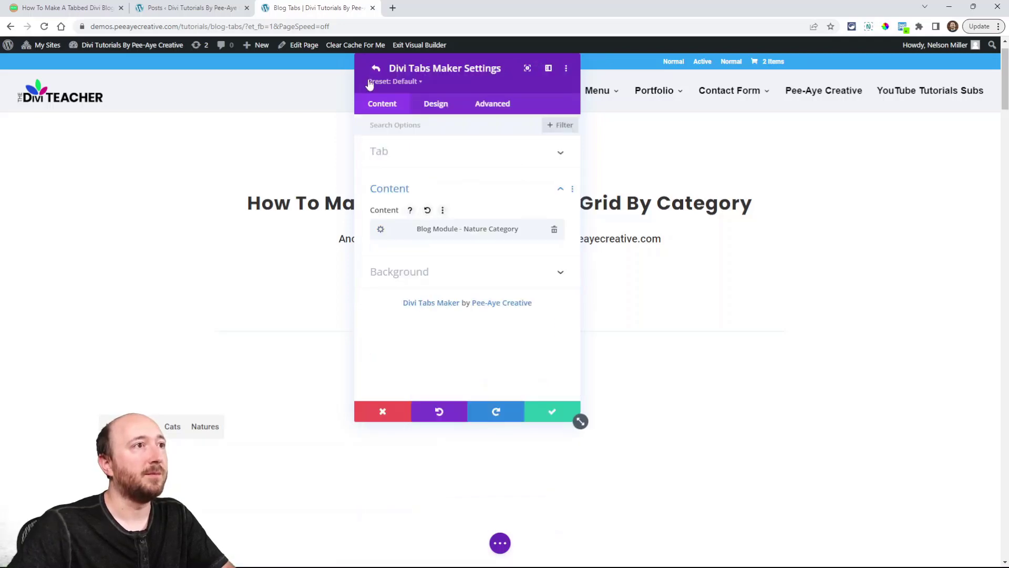
pyautogui.click(374, 69)
# Step: Add a fourth tab titled People to the Divi Tabs Maker module
pyautogui.click(465, 242)
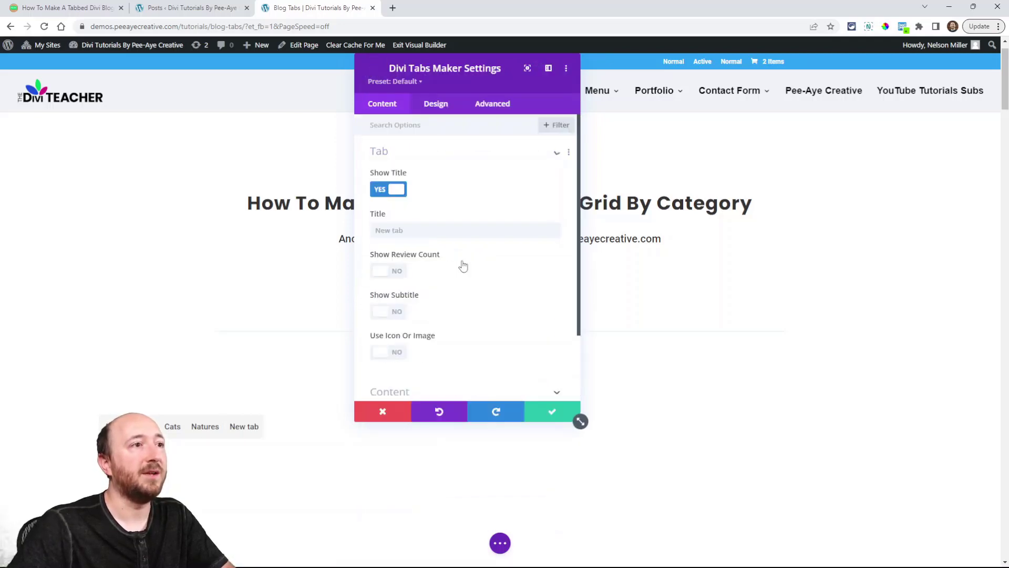
pyautogui.click(406, 233)
pyautogui.write('Pe')
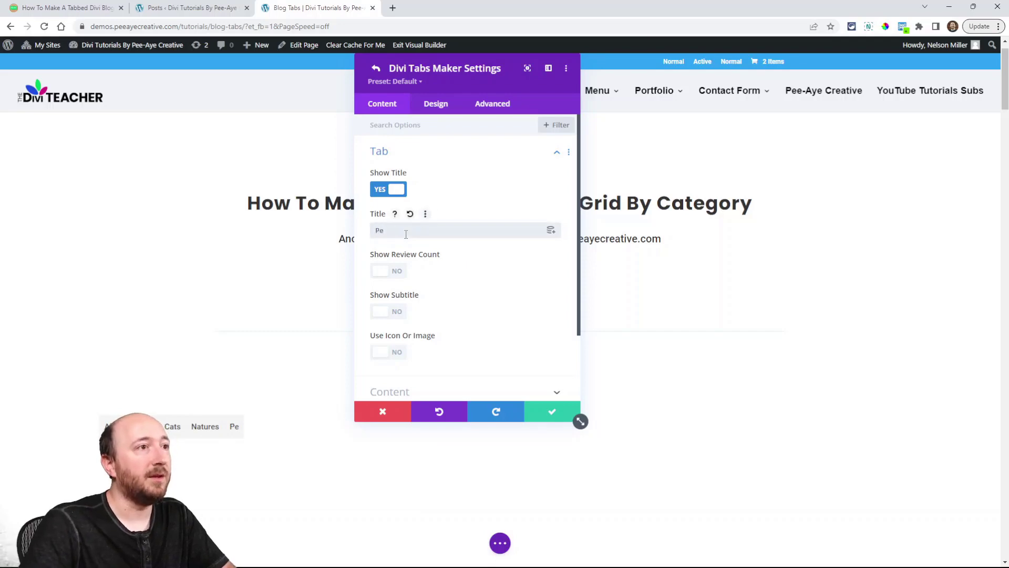
pyautogui.write('ople')
pyautogui.press('BackSpace')
pyautogui.write('le')
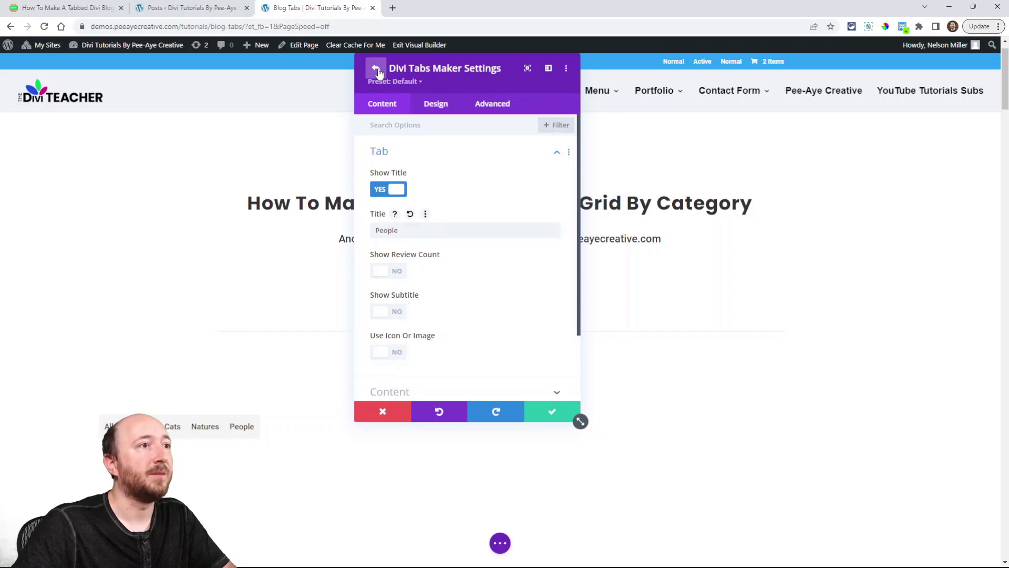
pyautogui.click(377, 68)
# Step: Set the People tab's content to the dynamic Divi Library item Blog Module - People Category
pyautogui.click(379, 242)
pyautogui.scroll(-2, 466, 273)
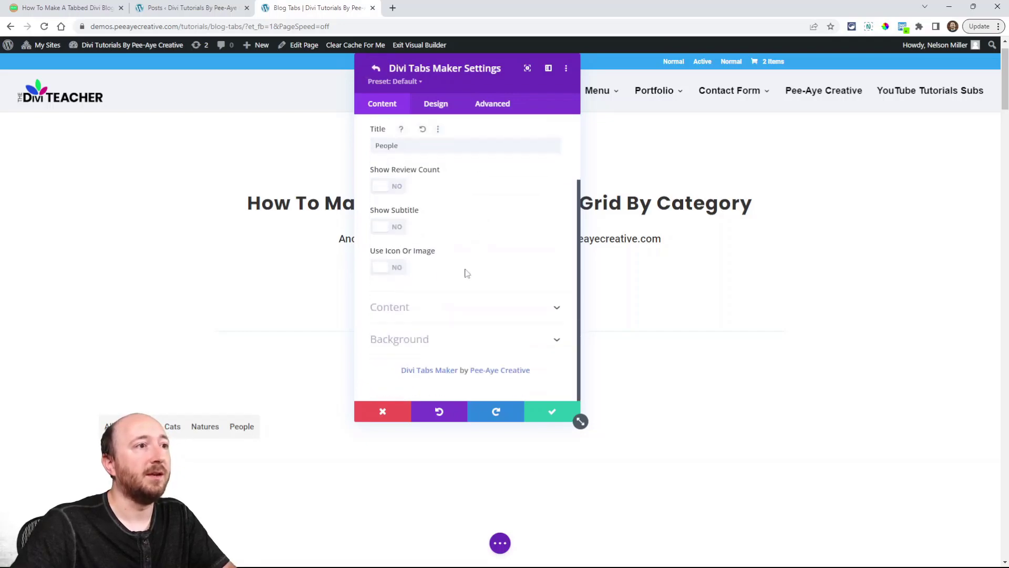
pyautogui.click(402, 307)
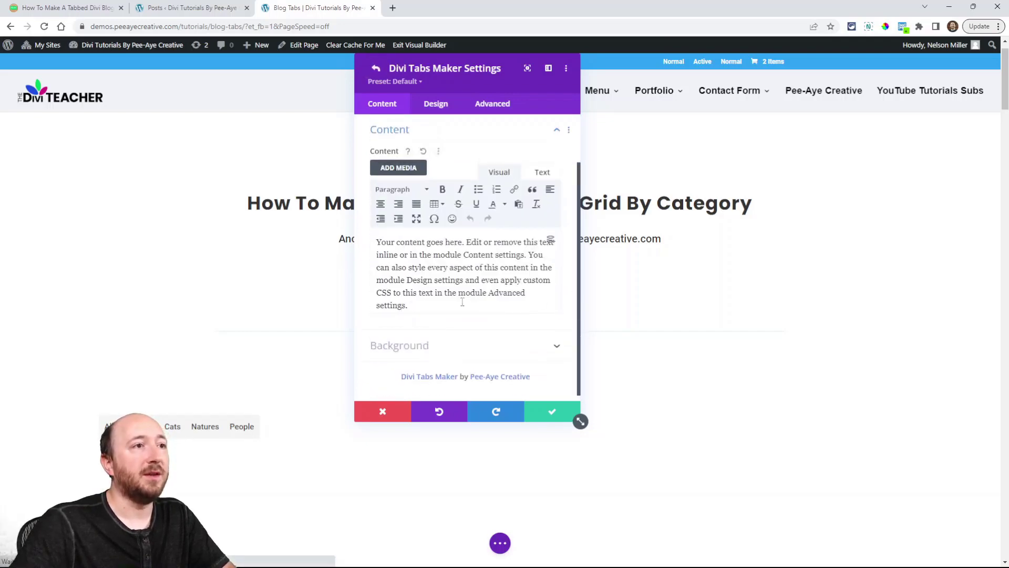
pyautogui.click(551, 242)
pyautogui.click(467, 345)
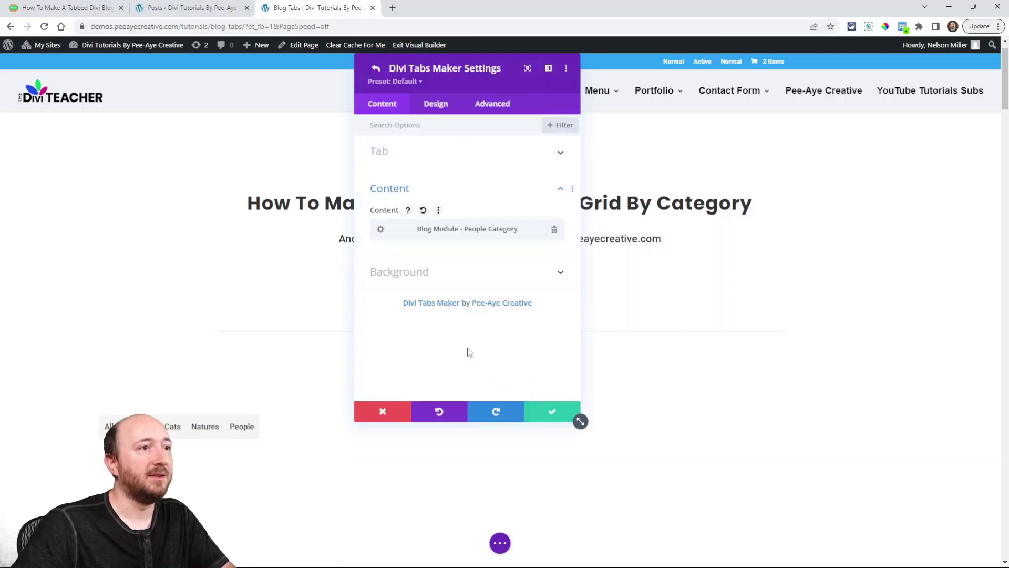
pyautogui.click(553, 414)
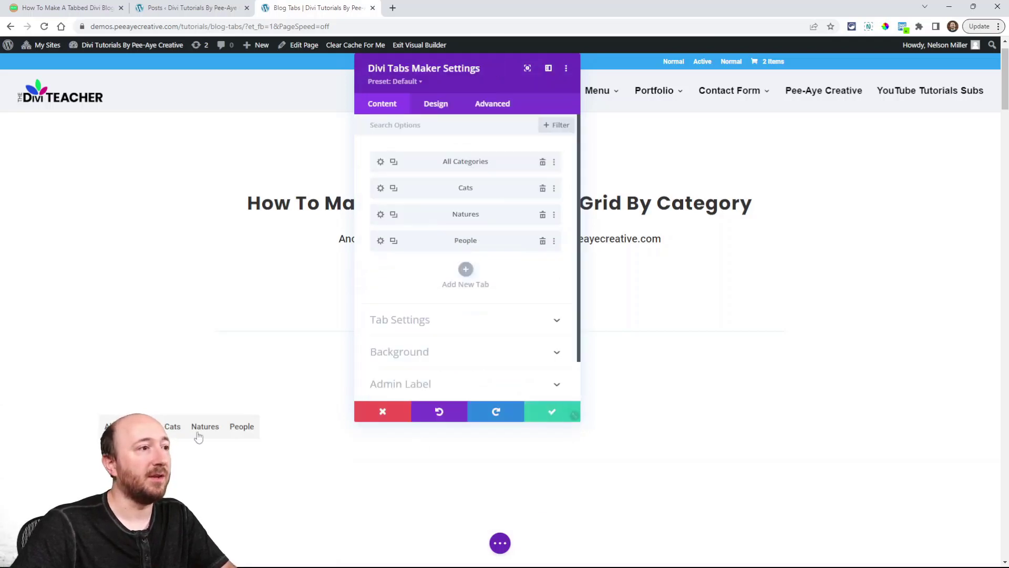
# Step: Review the Divi Tabs Maker module's design options and its tab settings for position, stacking, spacing and switching
pyautogui.click(435, 105)
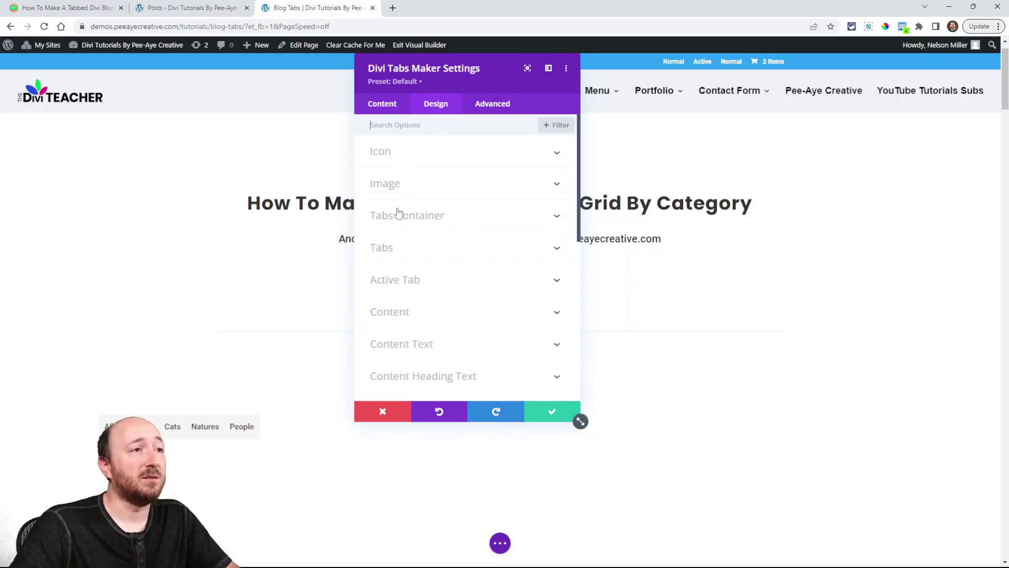
pyautogui.scroll(-5, 445, 307)
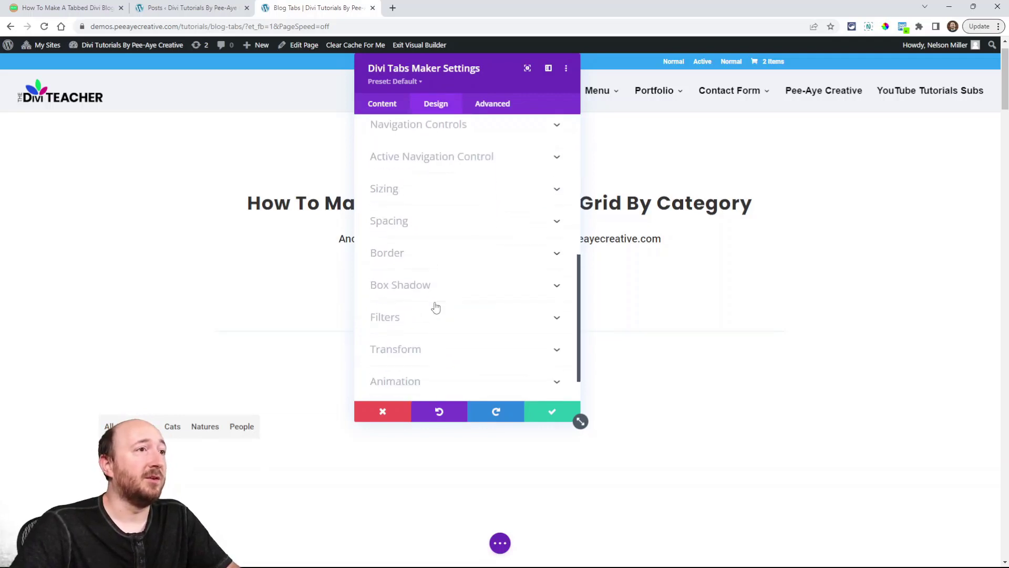
pyautogui.scroll(5, 436, 309)
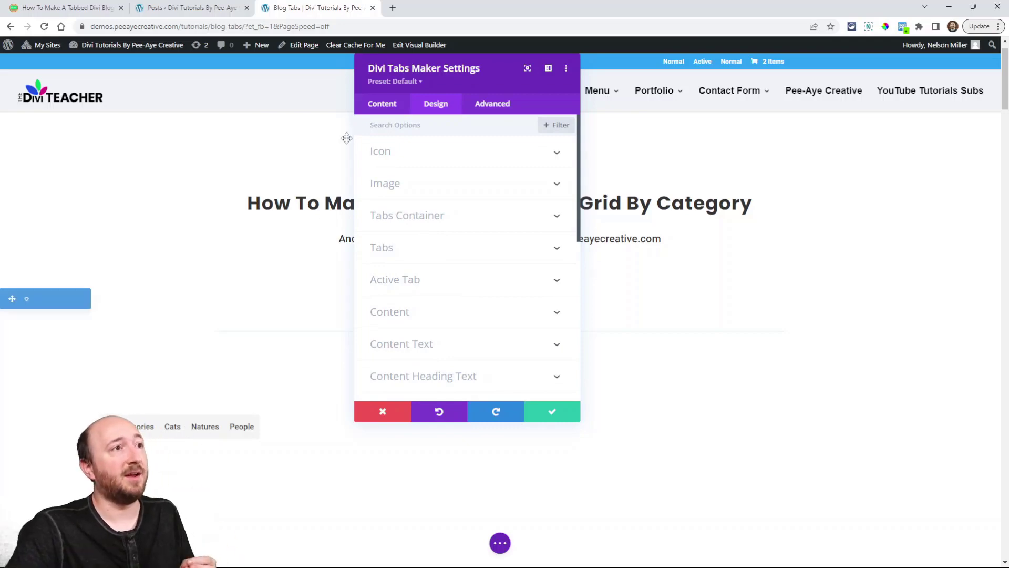
pyautogui.click(383, 105)
pyautogui.click(396, 321)
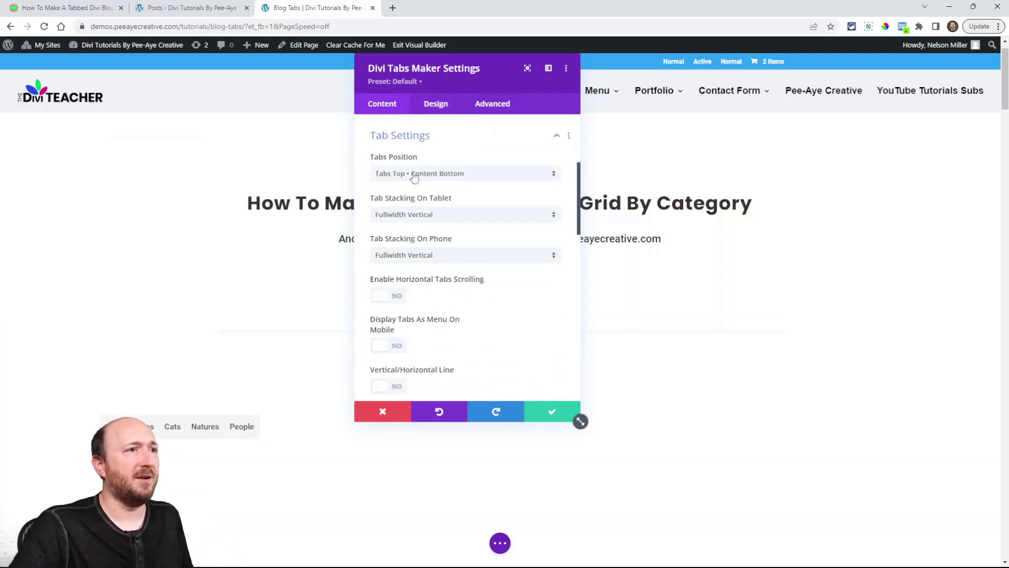
pyautogui.scroll(-10, 420, 351)
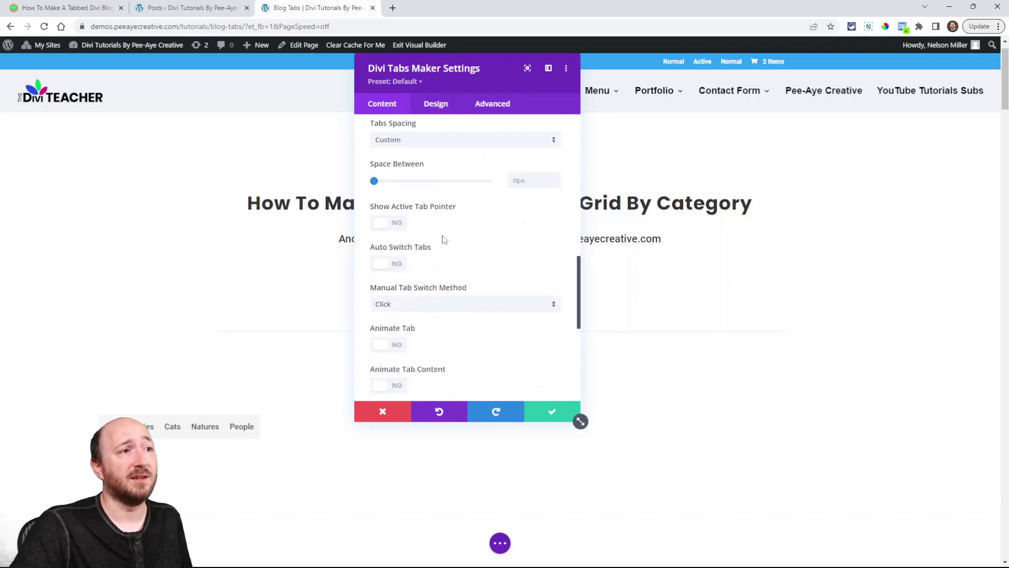
pyautogui.scroll(-1, 447, 234)
pyautogui.scroll(5, 446, 239)
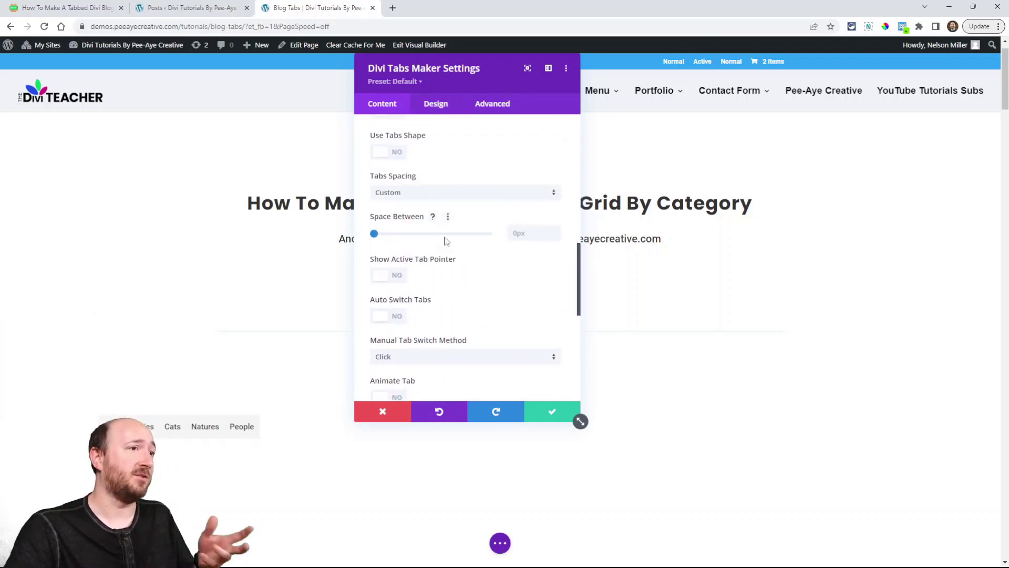
pyautogui.scroll(4, 446, 240)
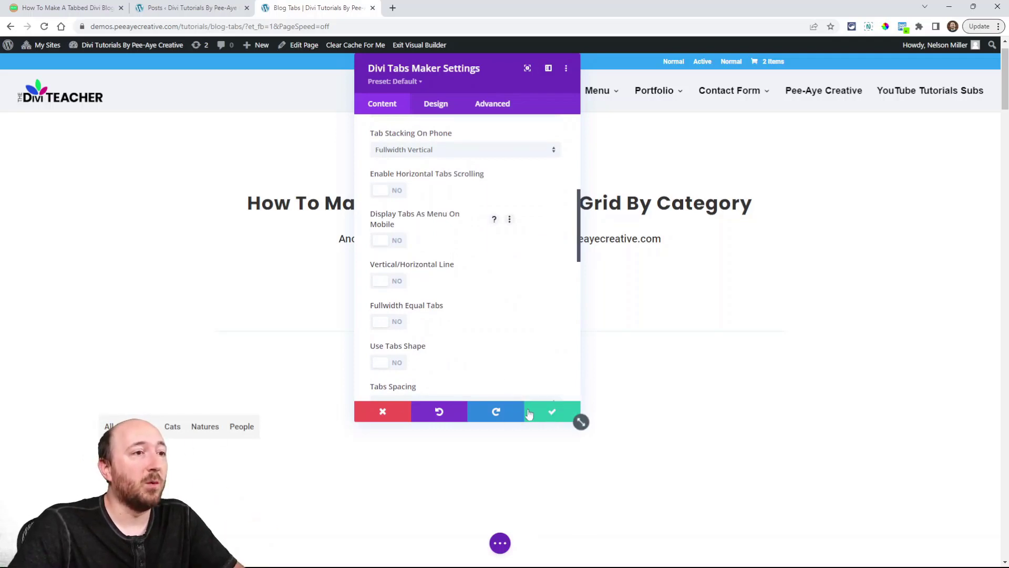
# Step: Save the Divi Tabs Maker module settings and the Blog Tabs page
pyautogui.click(543, 416)
pyautogui.click(500, 543)
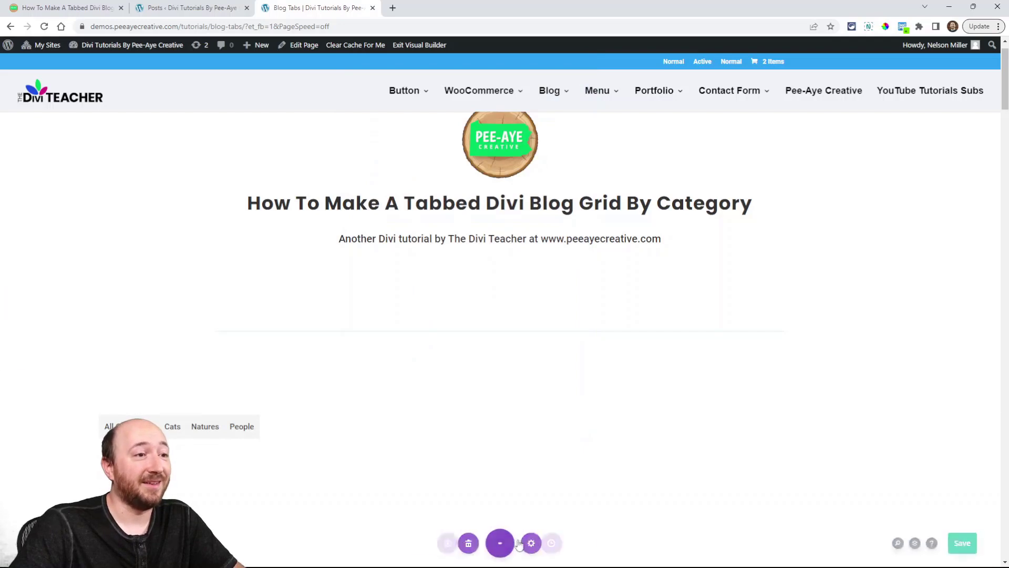
pyautogui.click(969, 542)
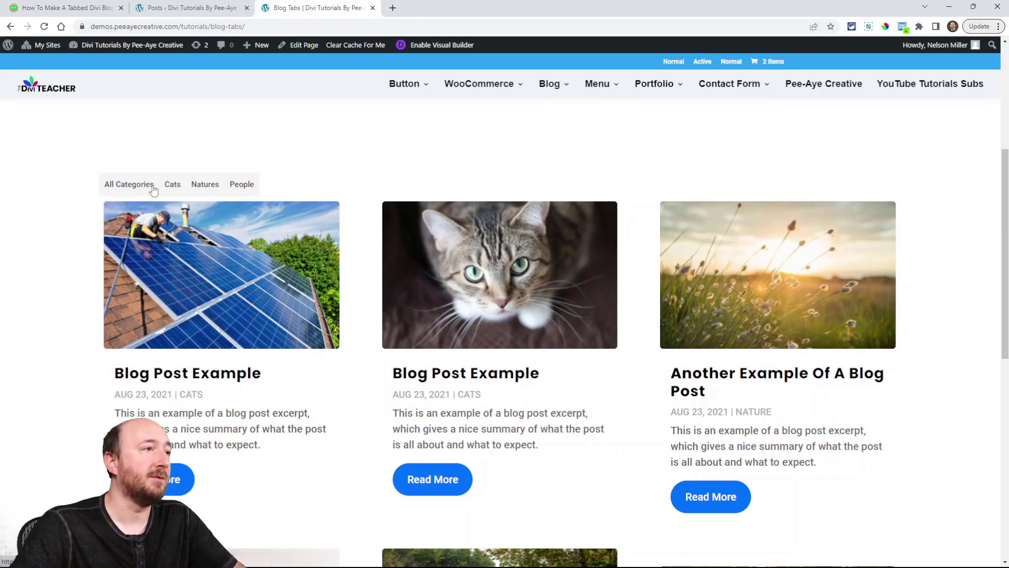
# Step: Check the Cats, Natures and People tabs on the live Blog Tabs page, ending on All Categories
pyautogui.click(174, 188)
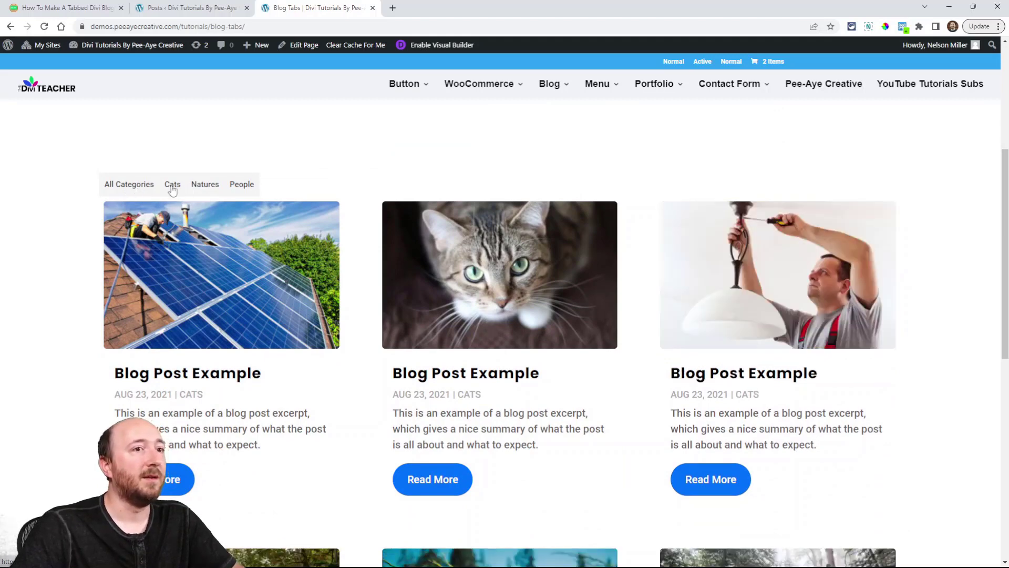
pyautogui.click(218, 188)
pyautogui.click(250, 186)
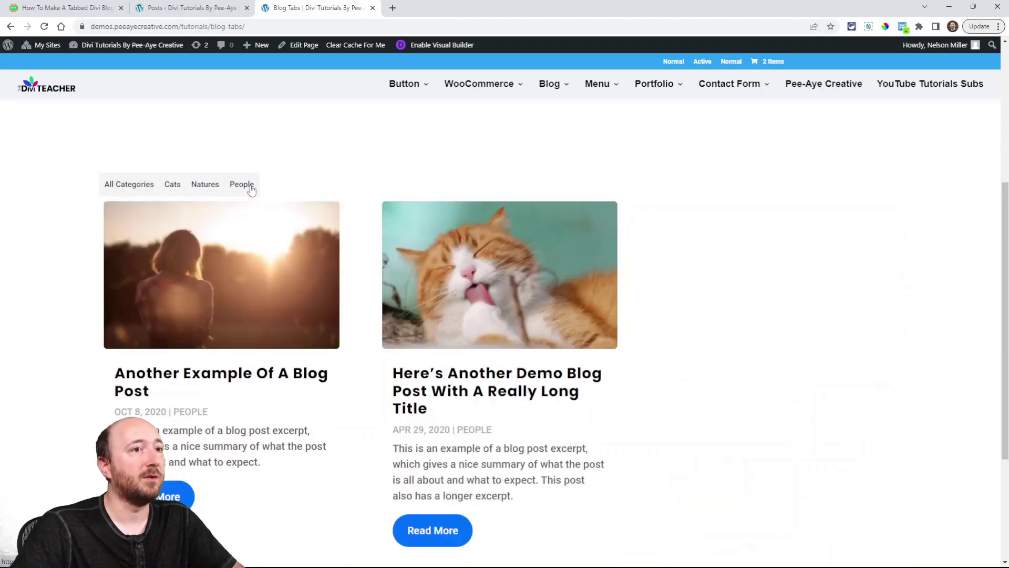
pyautogui.click(129, 187)
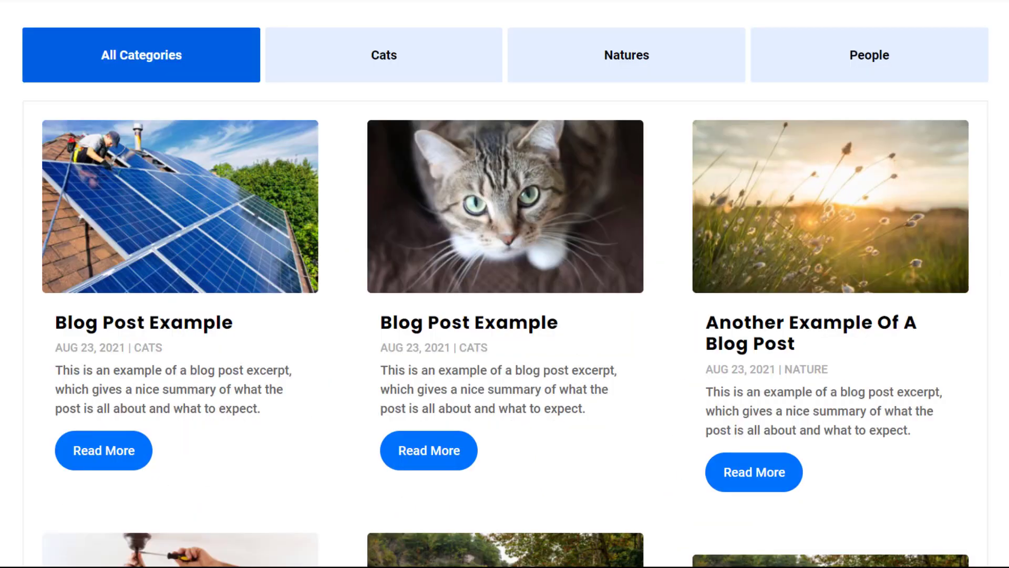
# Step: Check the Cats, Natures and People tabs in the styled full-width tab layout, returning to All Categories
pyautogui.click(336, 68)
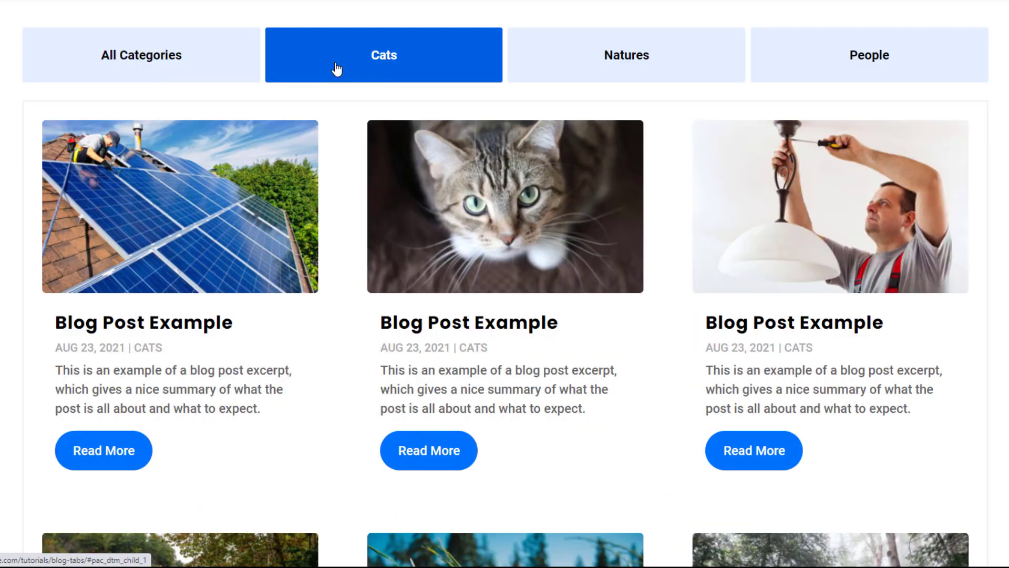
pyautogui.click(553, 69)
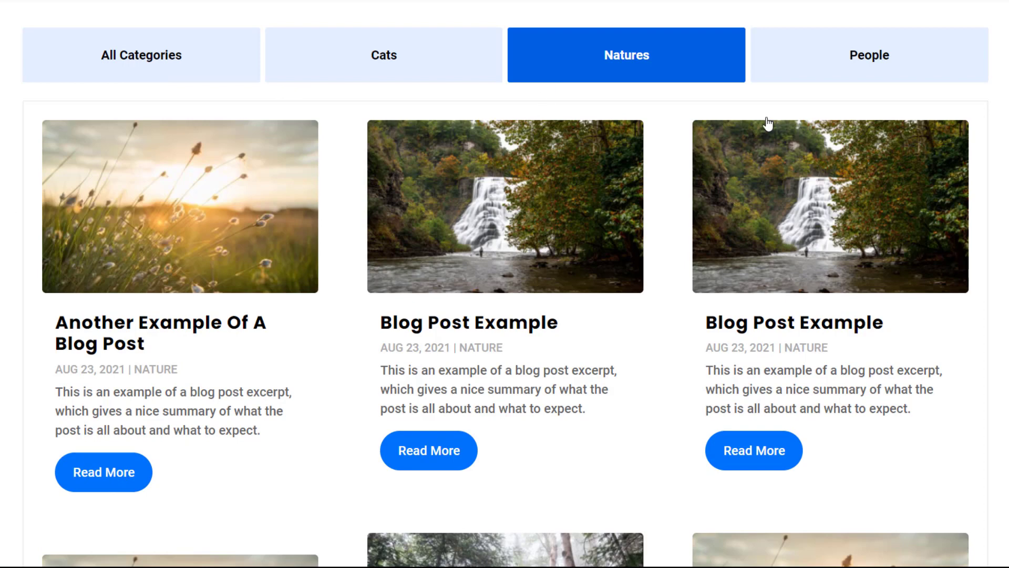
pyautogui.click(838, 81)
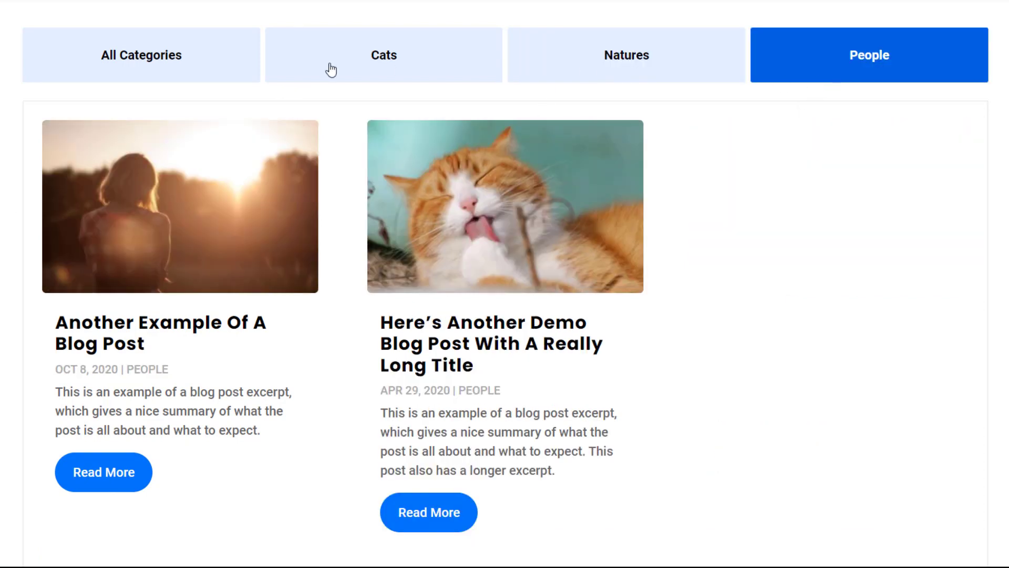
pyautogui.click(159, 70)
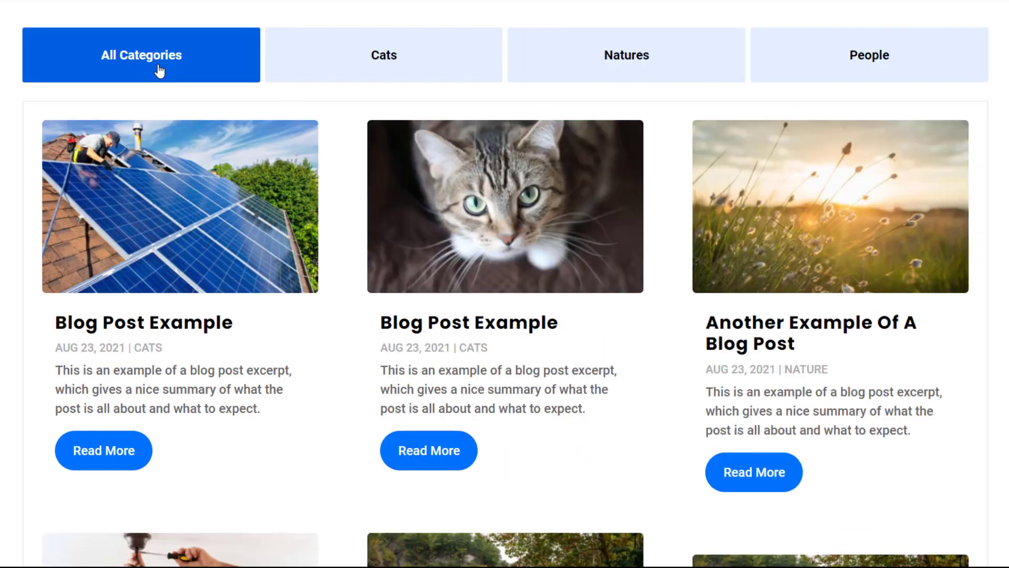